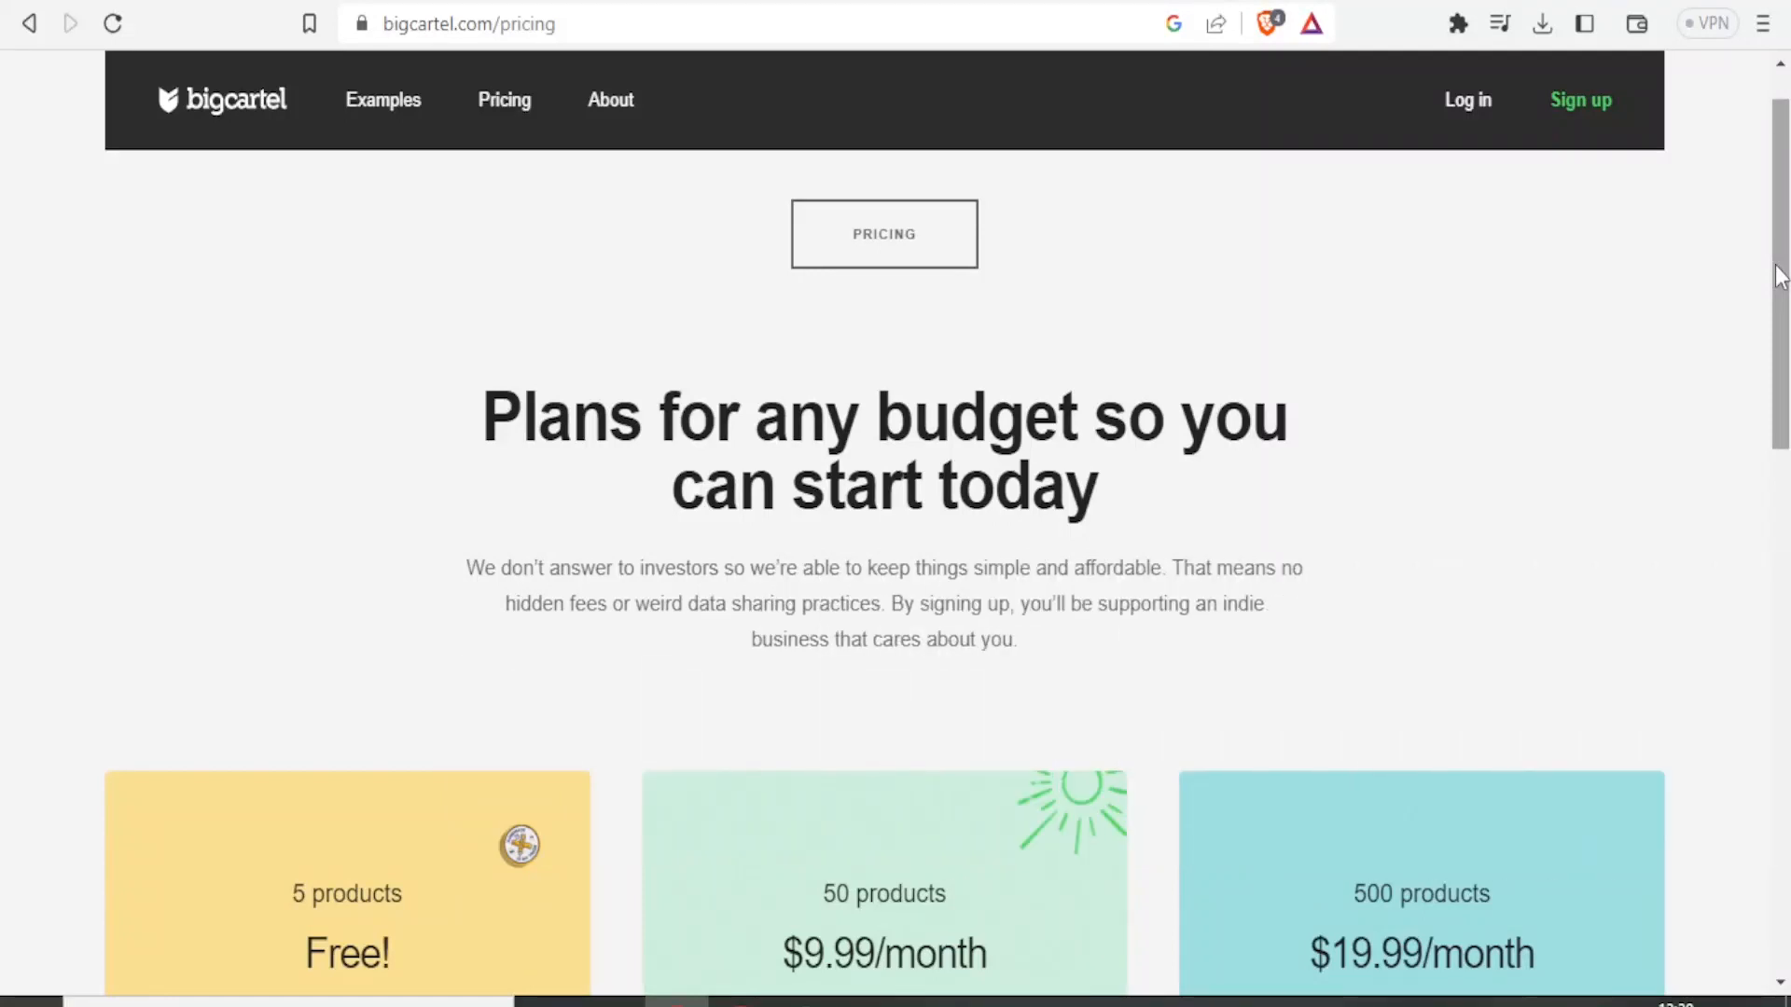
Review the Big Cartel pricing plans and the features included in each tier.
mouse_move(1781, 280)
left_mouse_down()
mouse_move(1783, 325)
mouse_move(1783, 272)
left_mouse_up()
scroll(1783, 270, "down", 1)
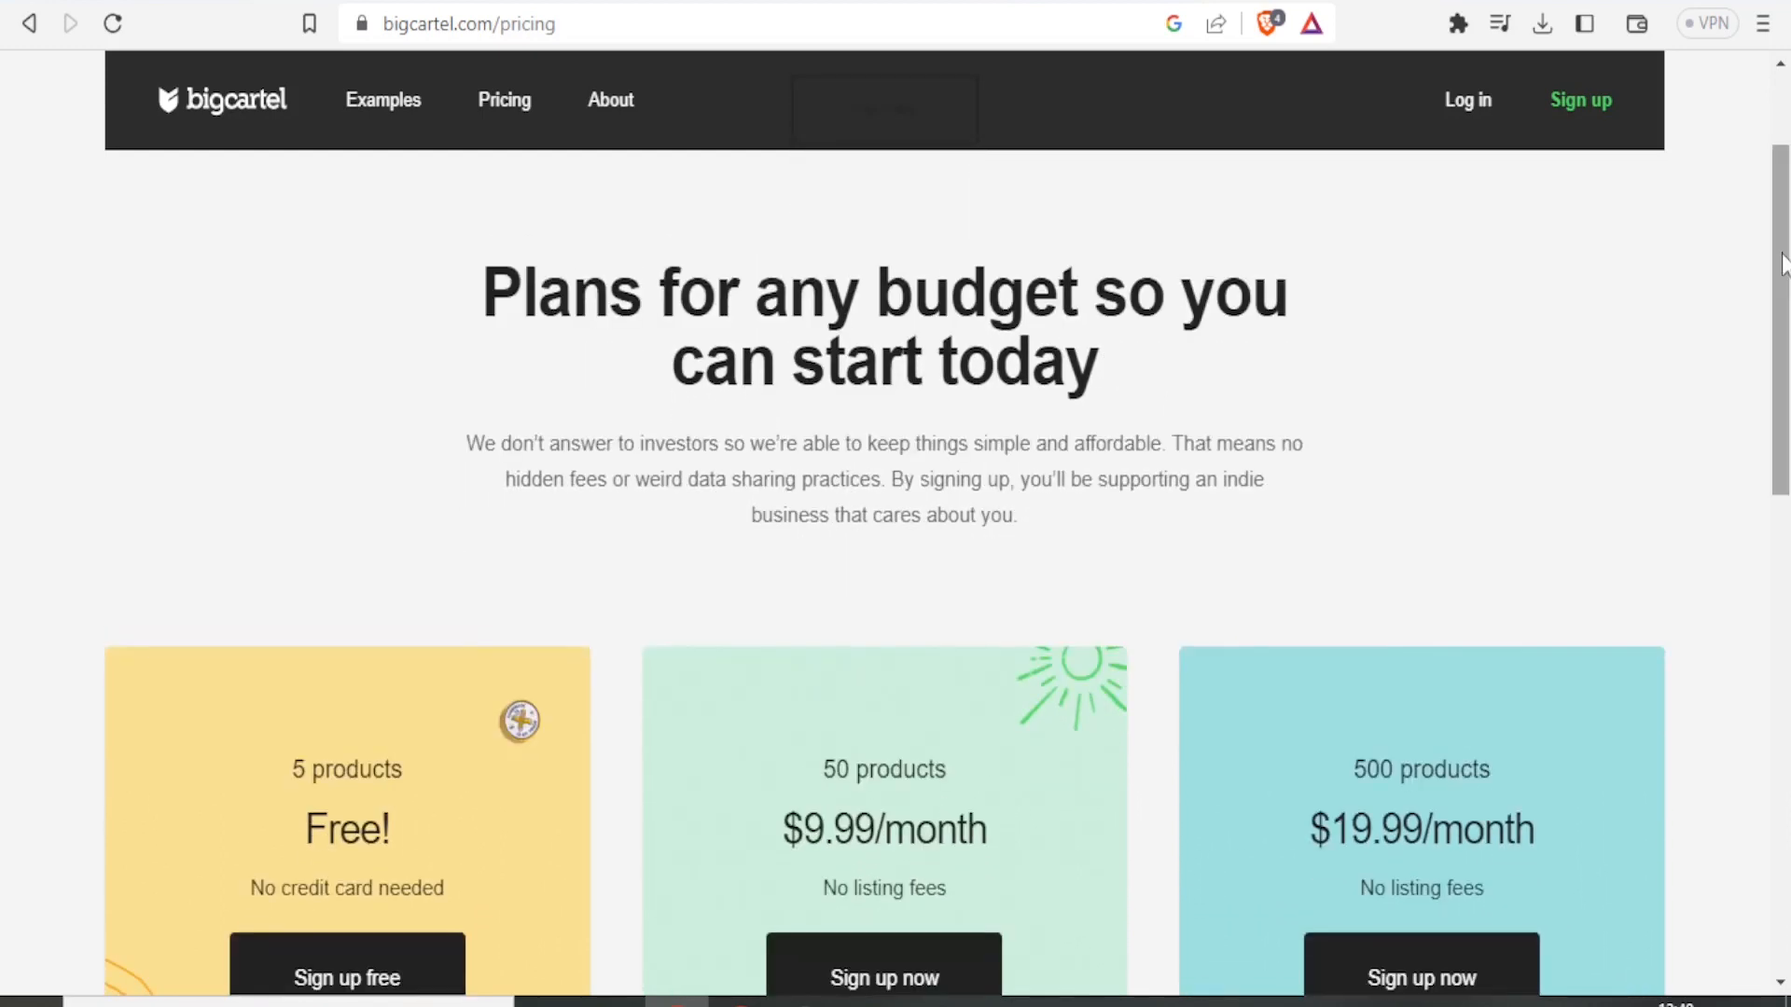
left_click_drag(1783, 264, 1769, 119)
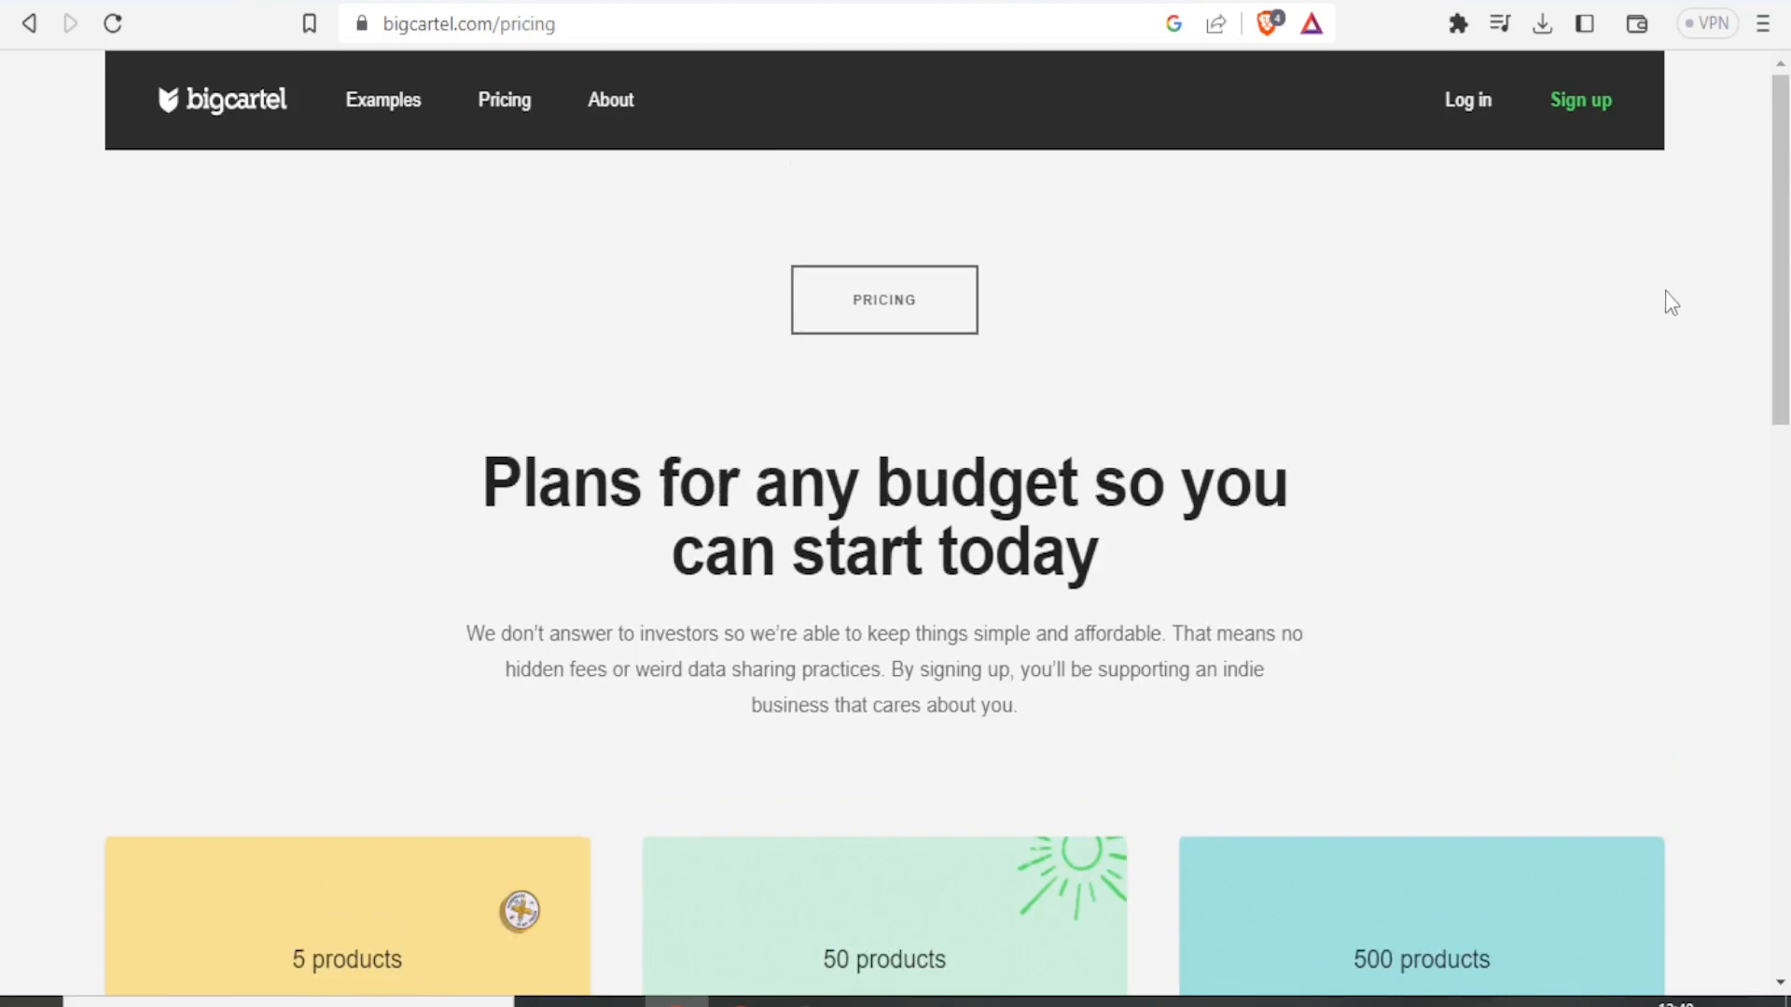
left_click_drag(1776, 198, 1773, 252)
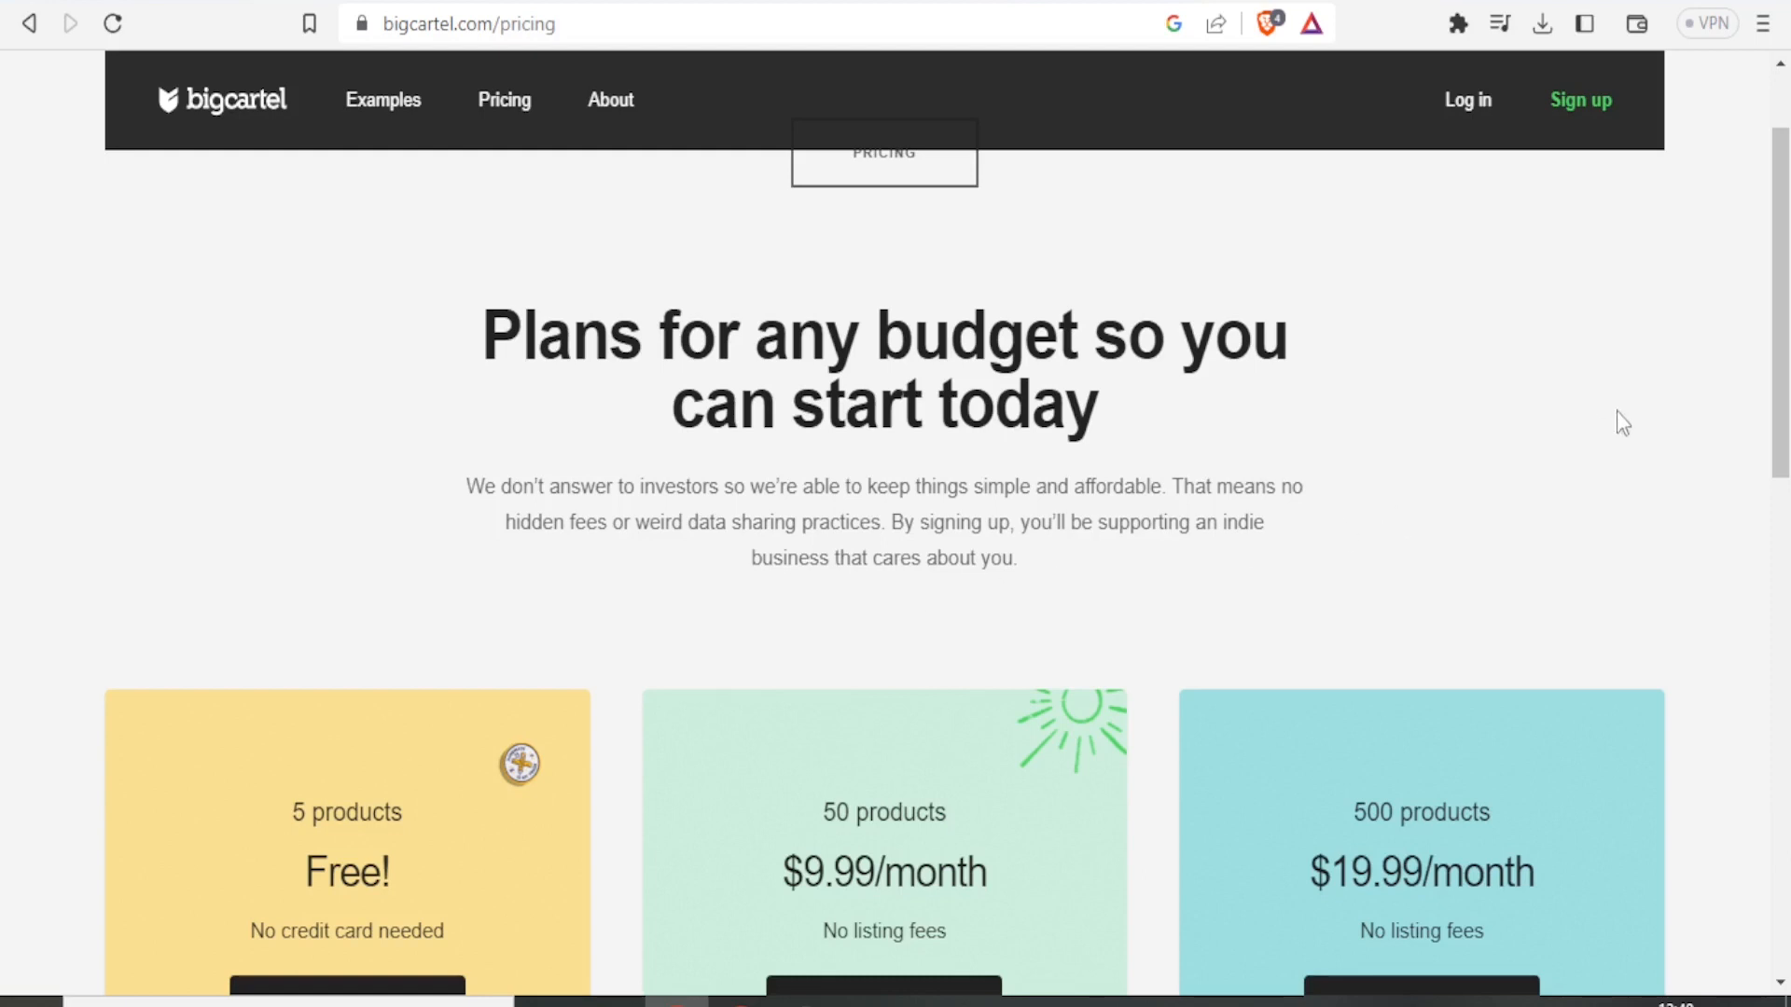
left_click_drag(1772, 303, 1786, 357)
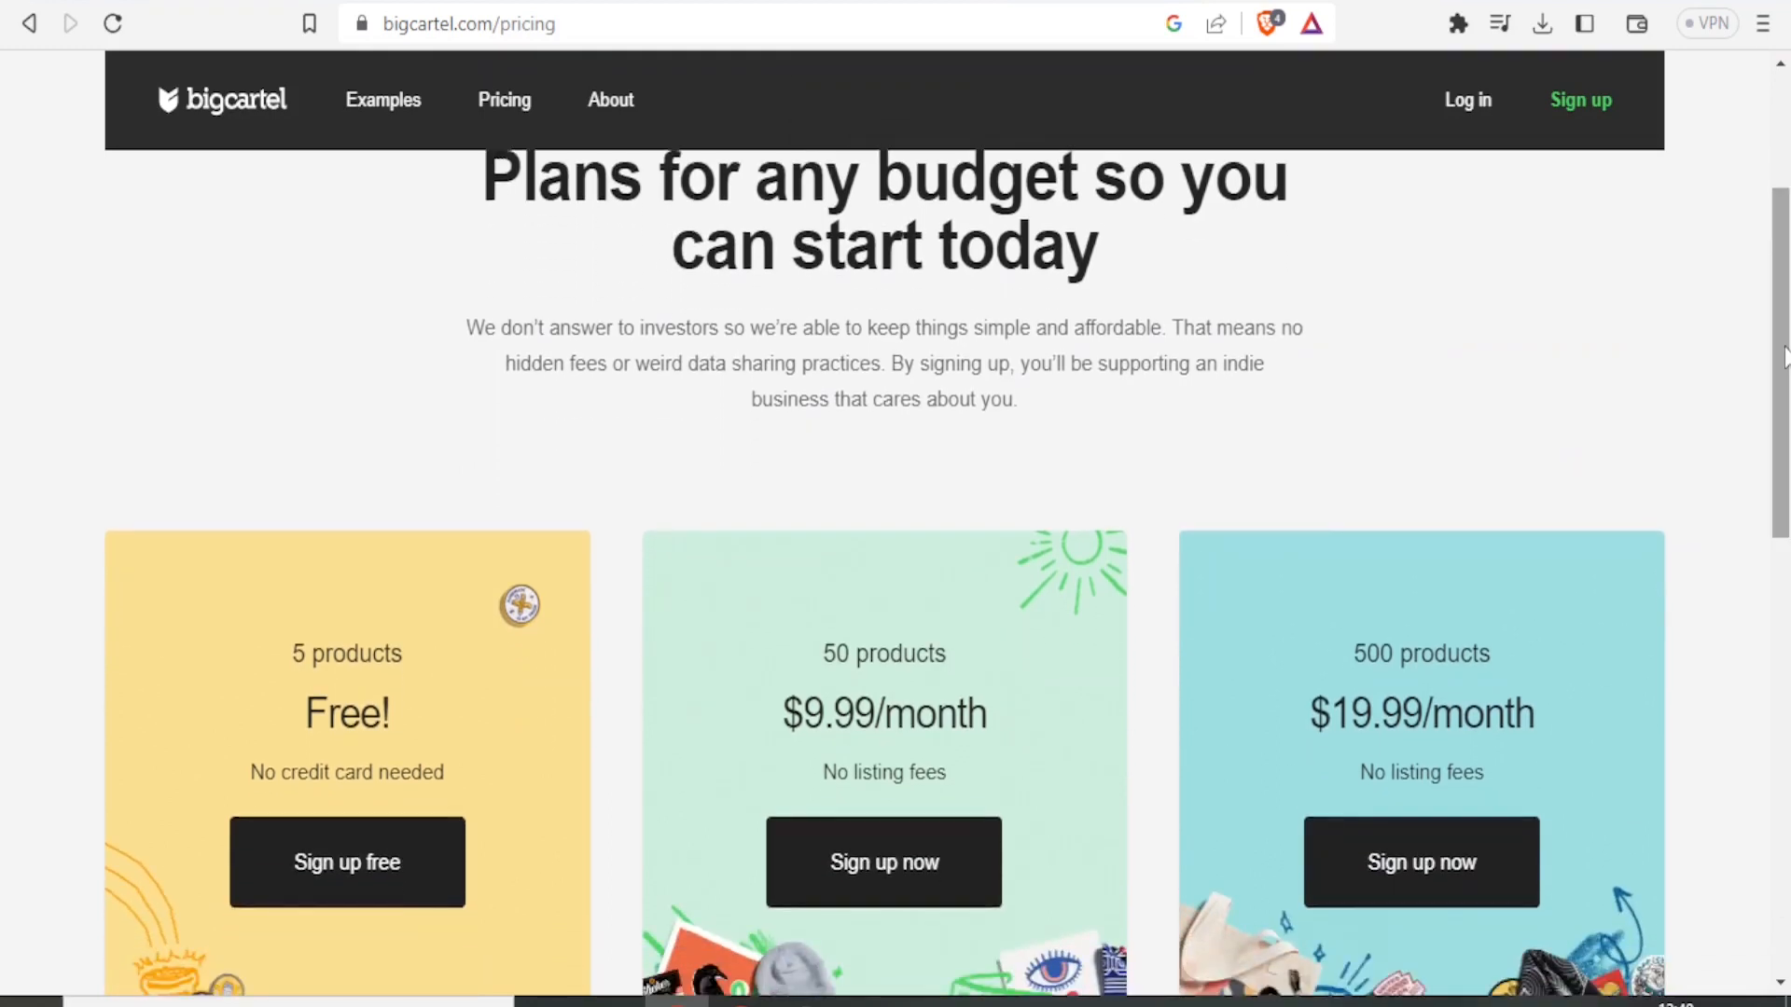
left_click_drag(1781, 334, 1777, 427)
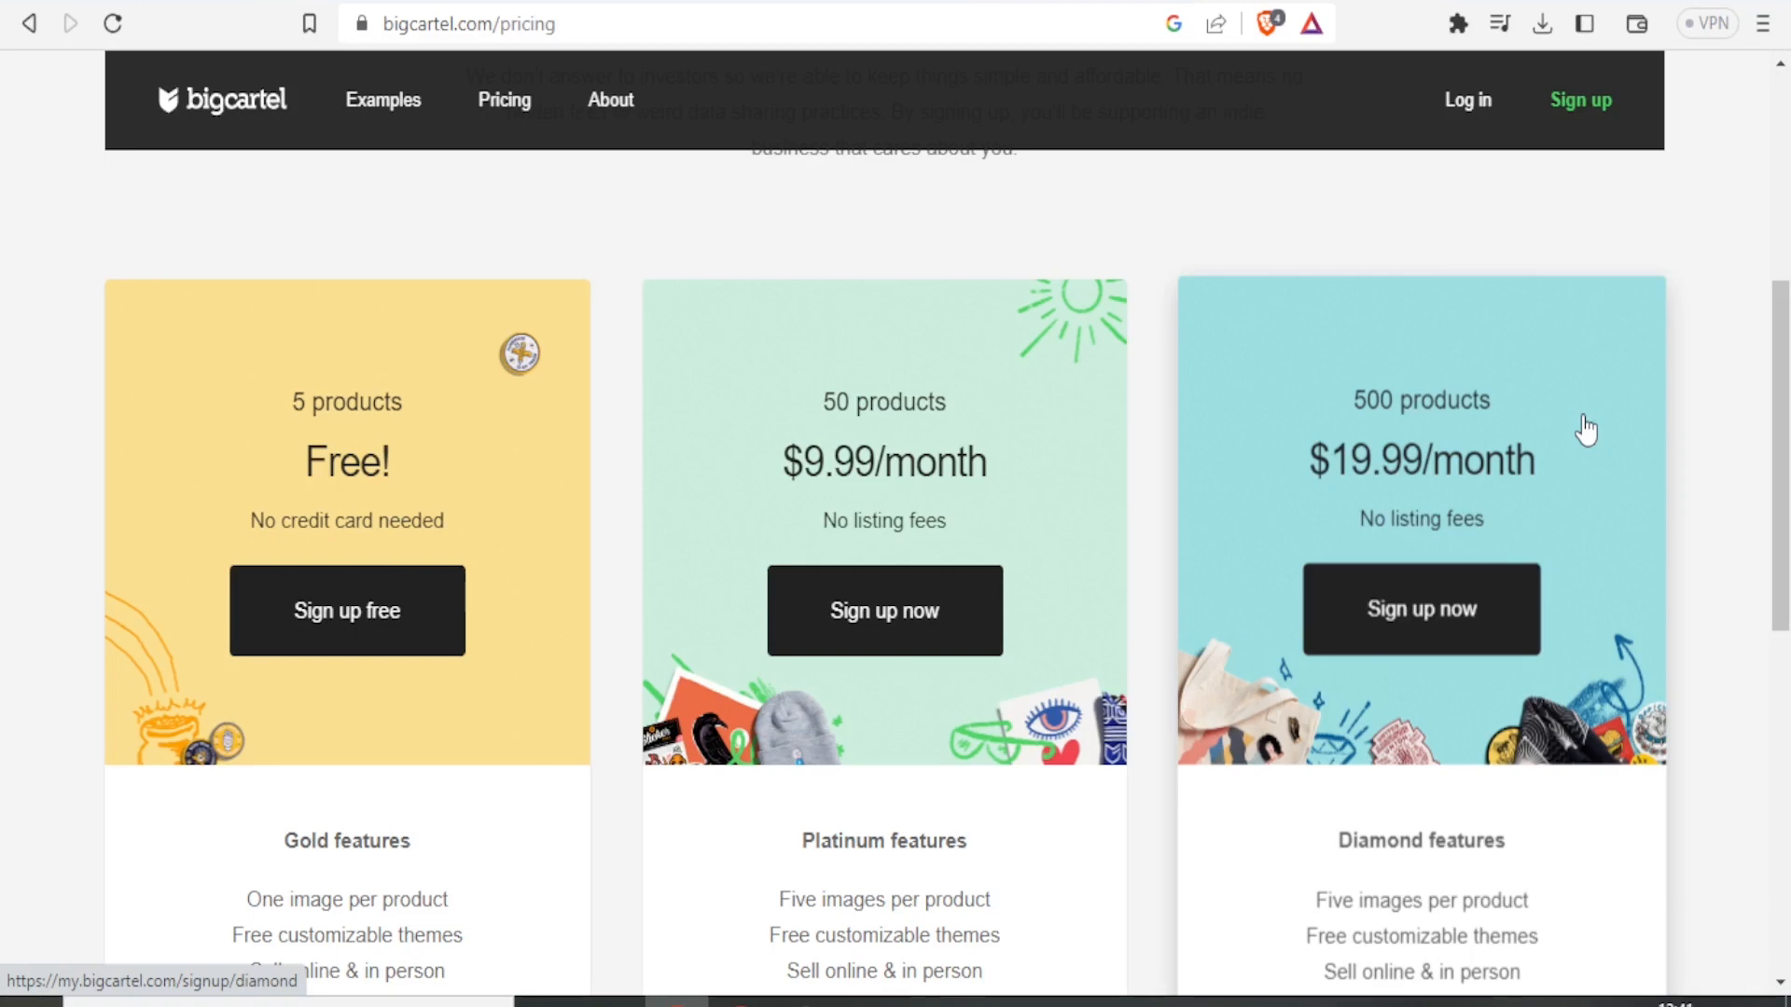
left_click_drag(1783, 420, 1783, 512)
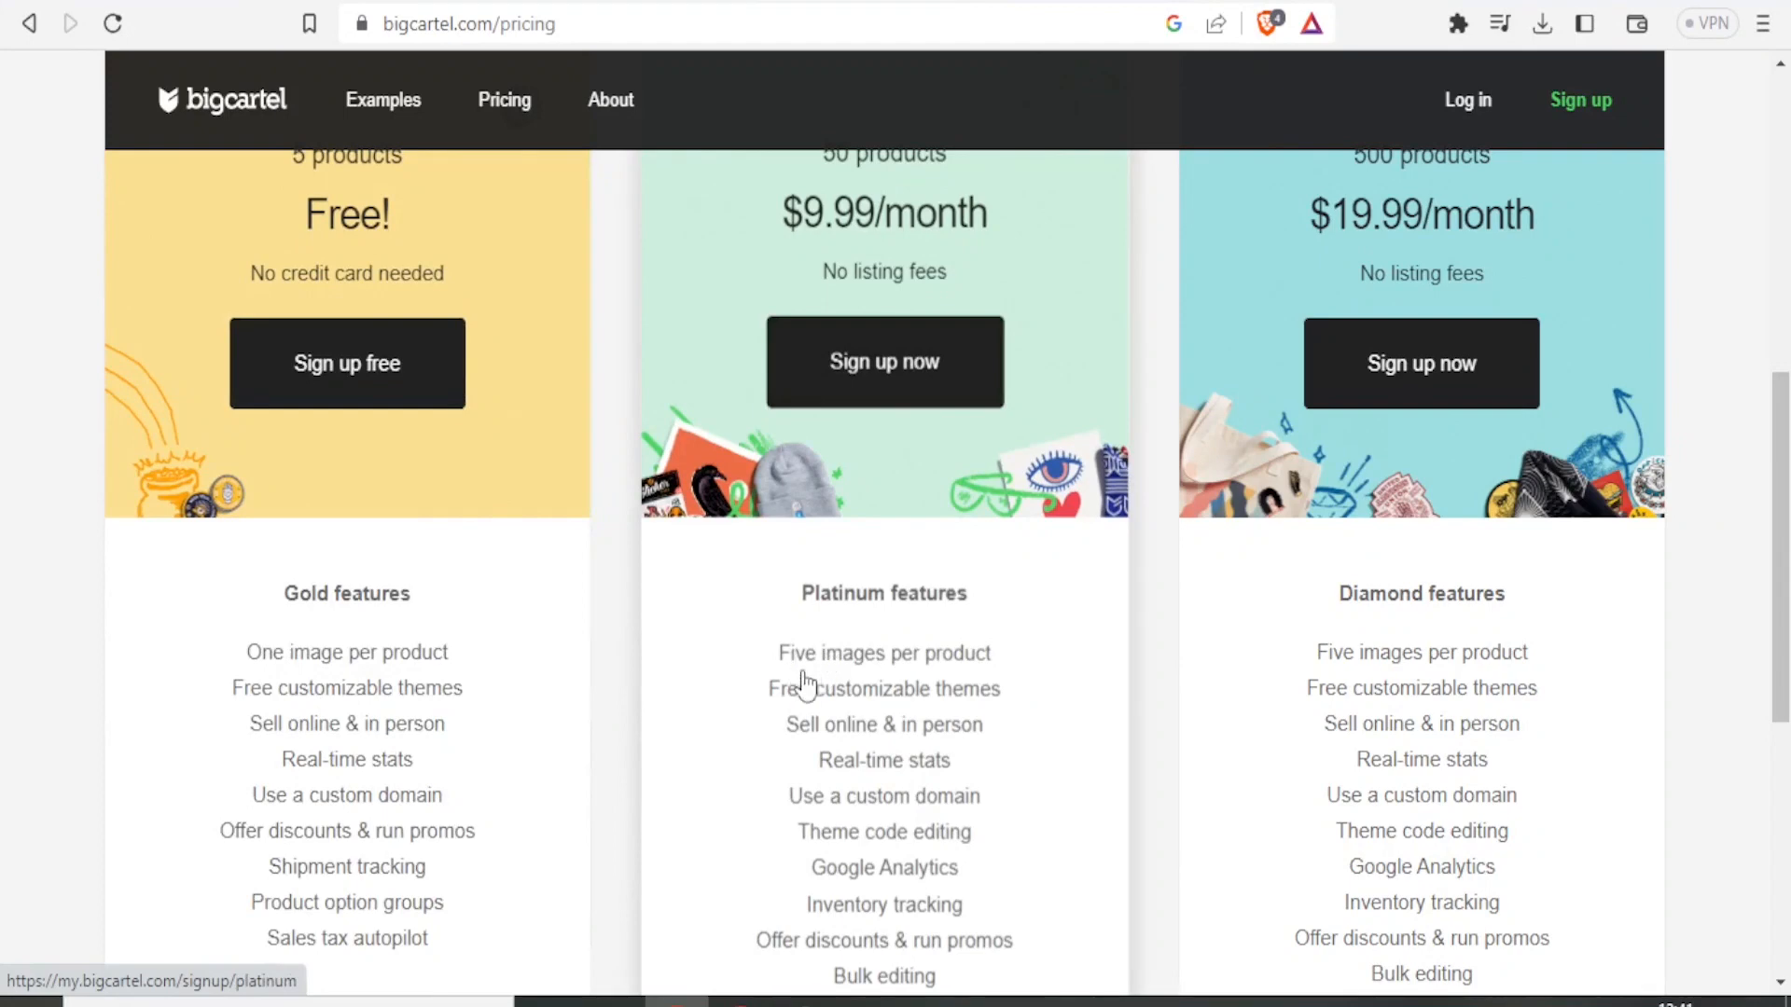
scroll(1545, 643, "down", 3)
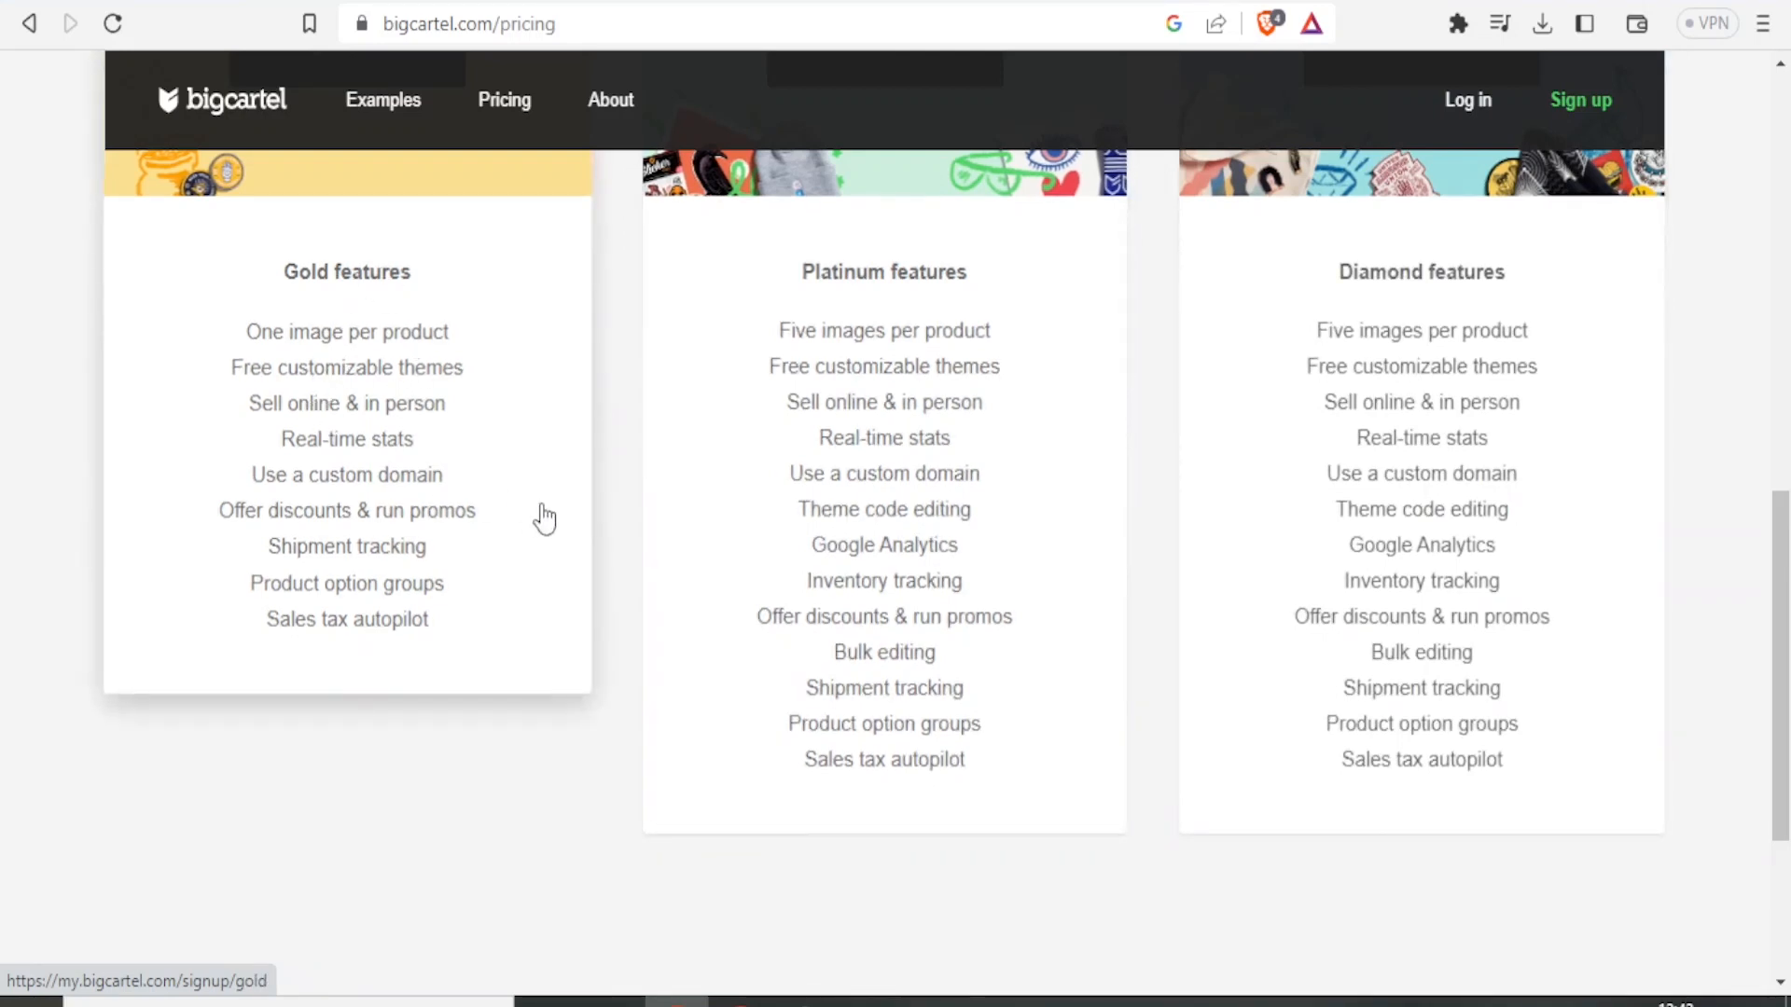
left_click_drag(1780, 534, 1782, 259)
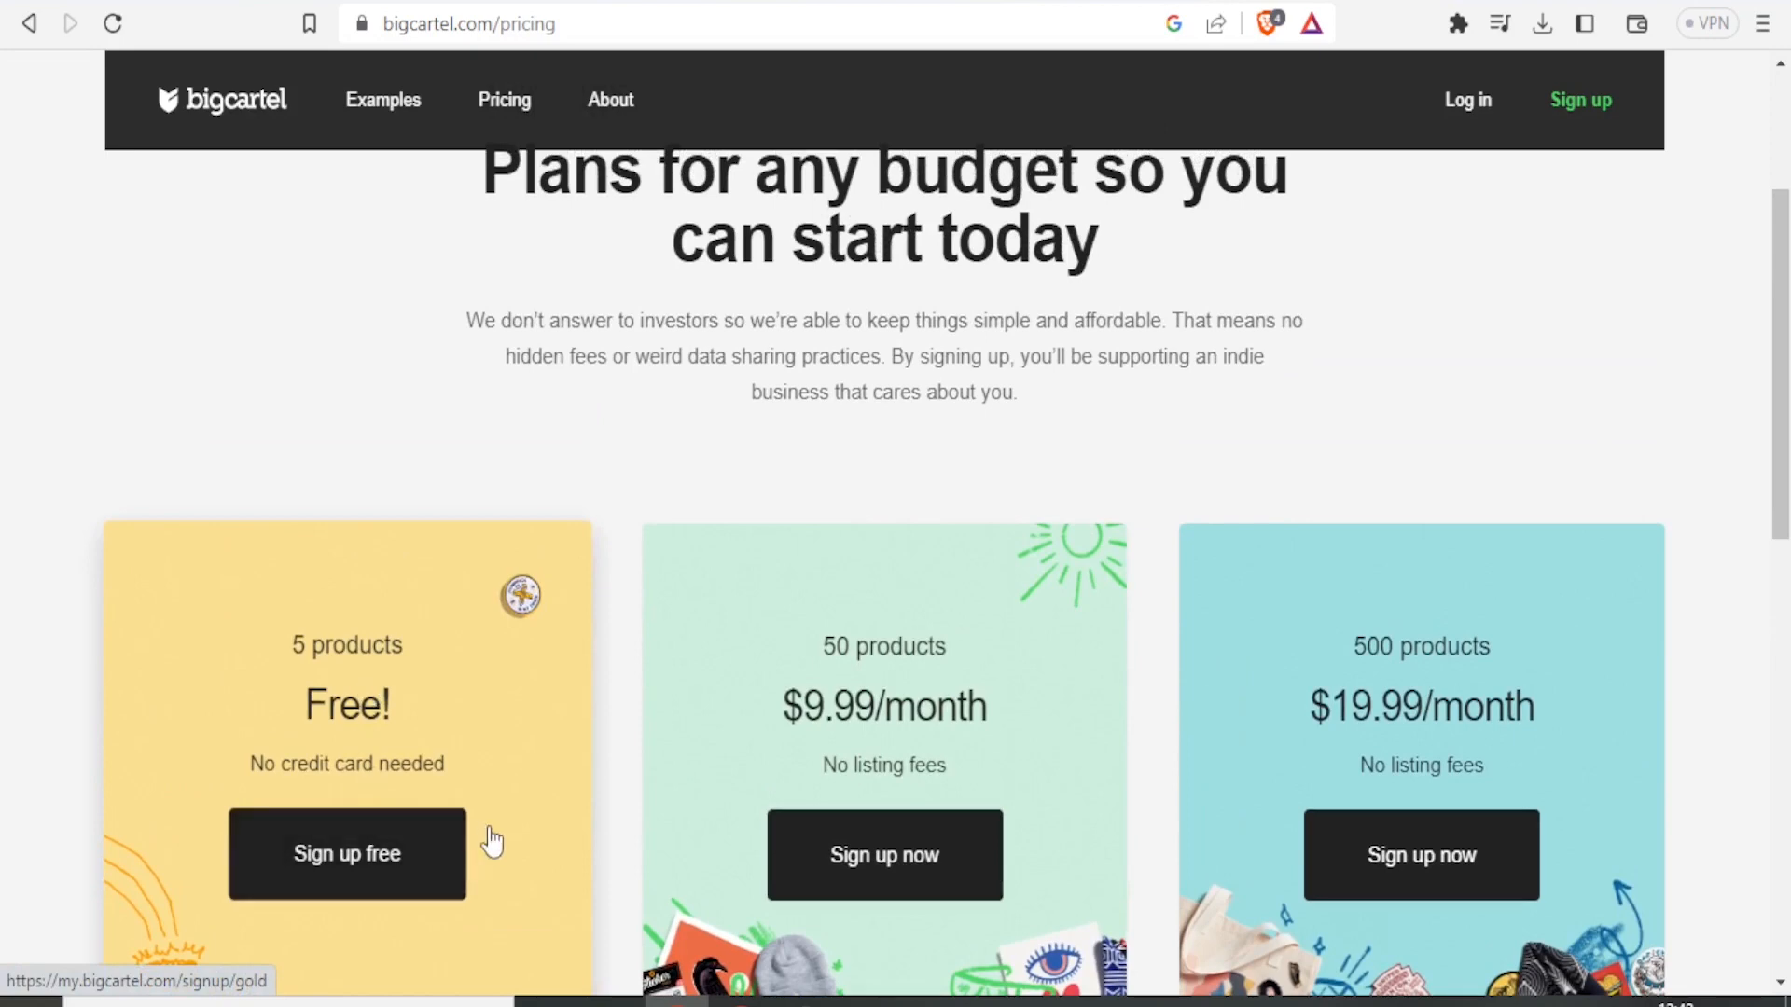
Start the free plan signup and paste the e-mail address and the account password into the form.
left_click(355, 860)
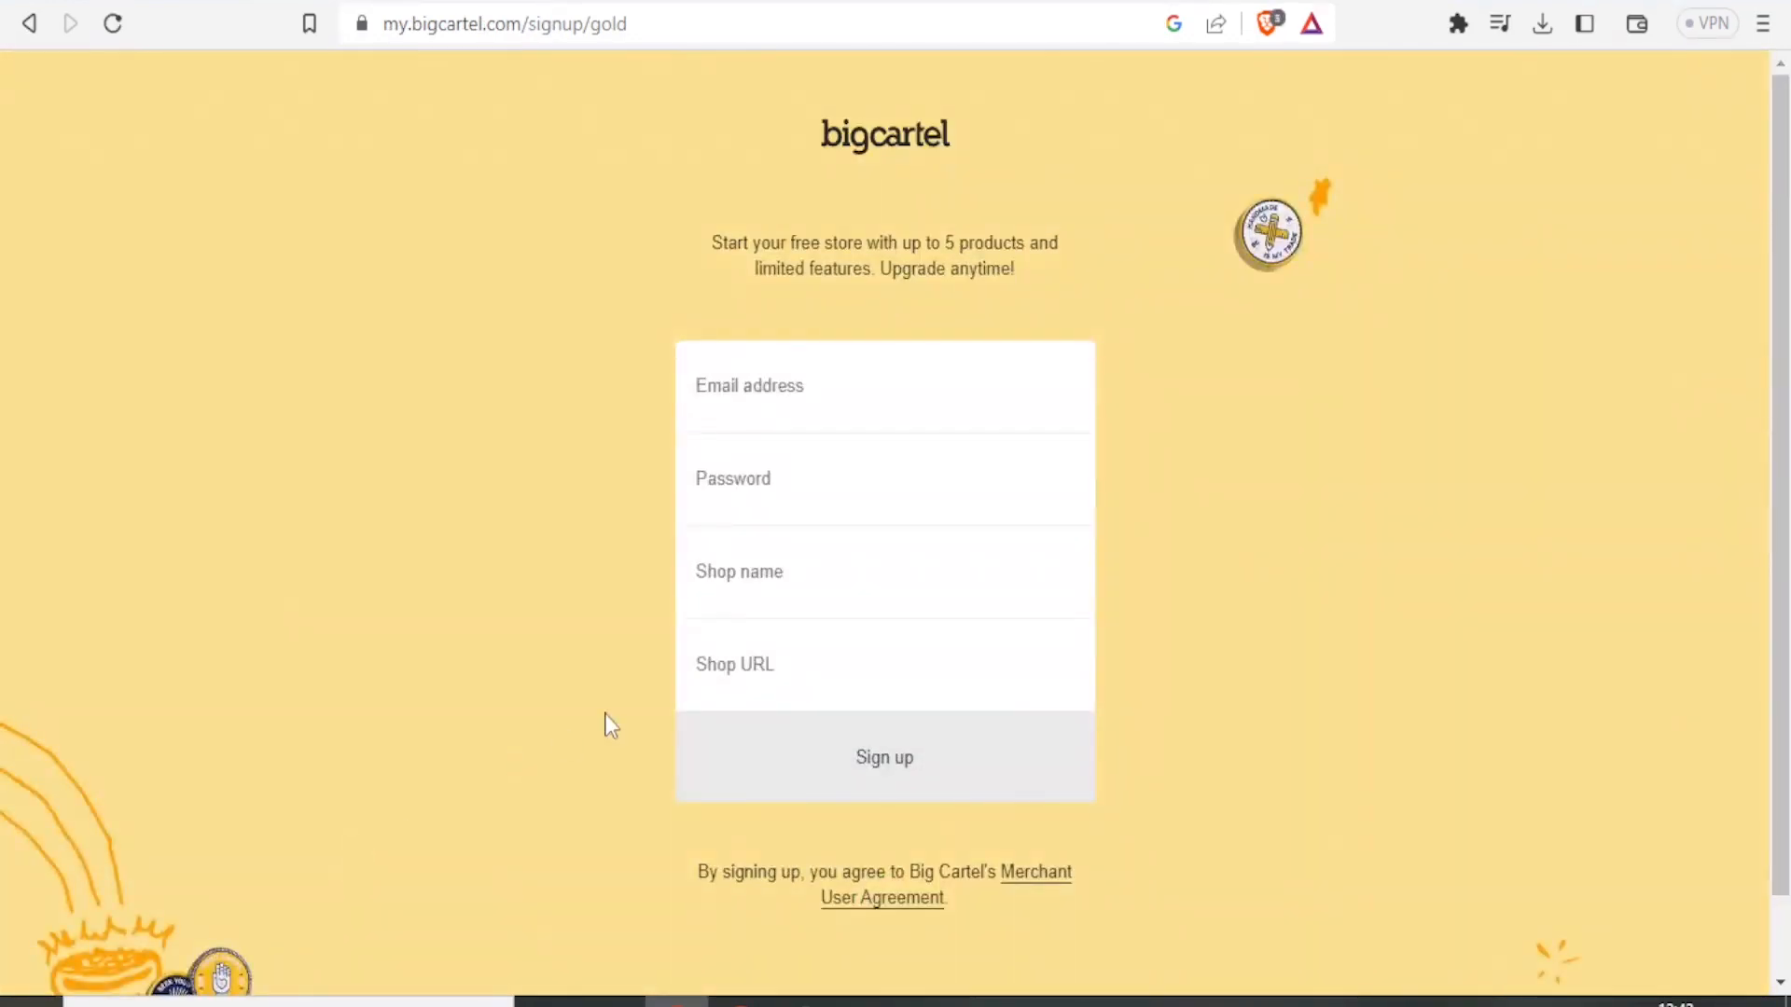
left_click(739, 403)
key("ctrl+v")
left_click(719, 493)
key("ctrl+v")
Name the shop Njosh Knitters and submit the signup.
left_click(732, 576)
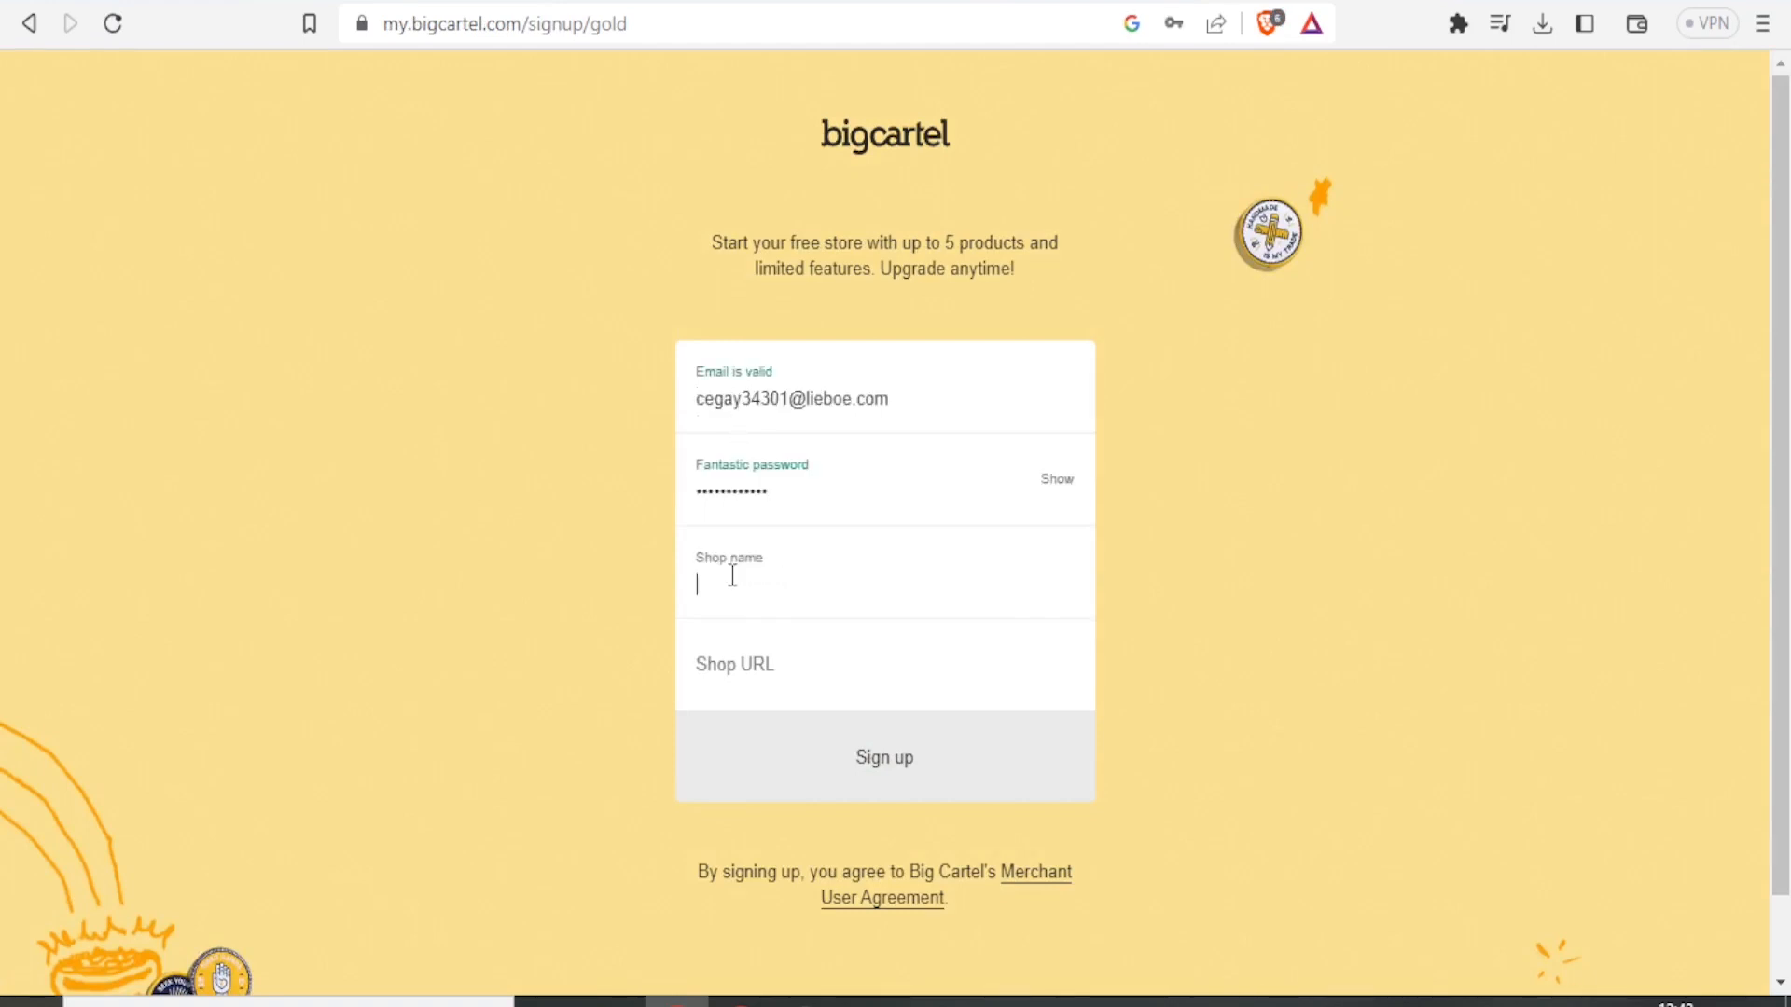
type("Njos")
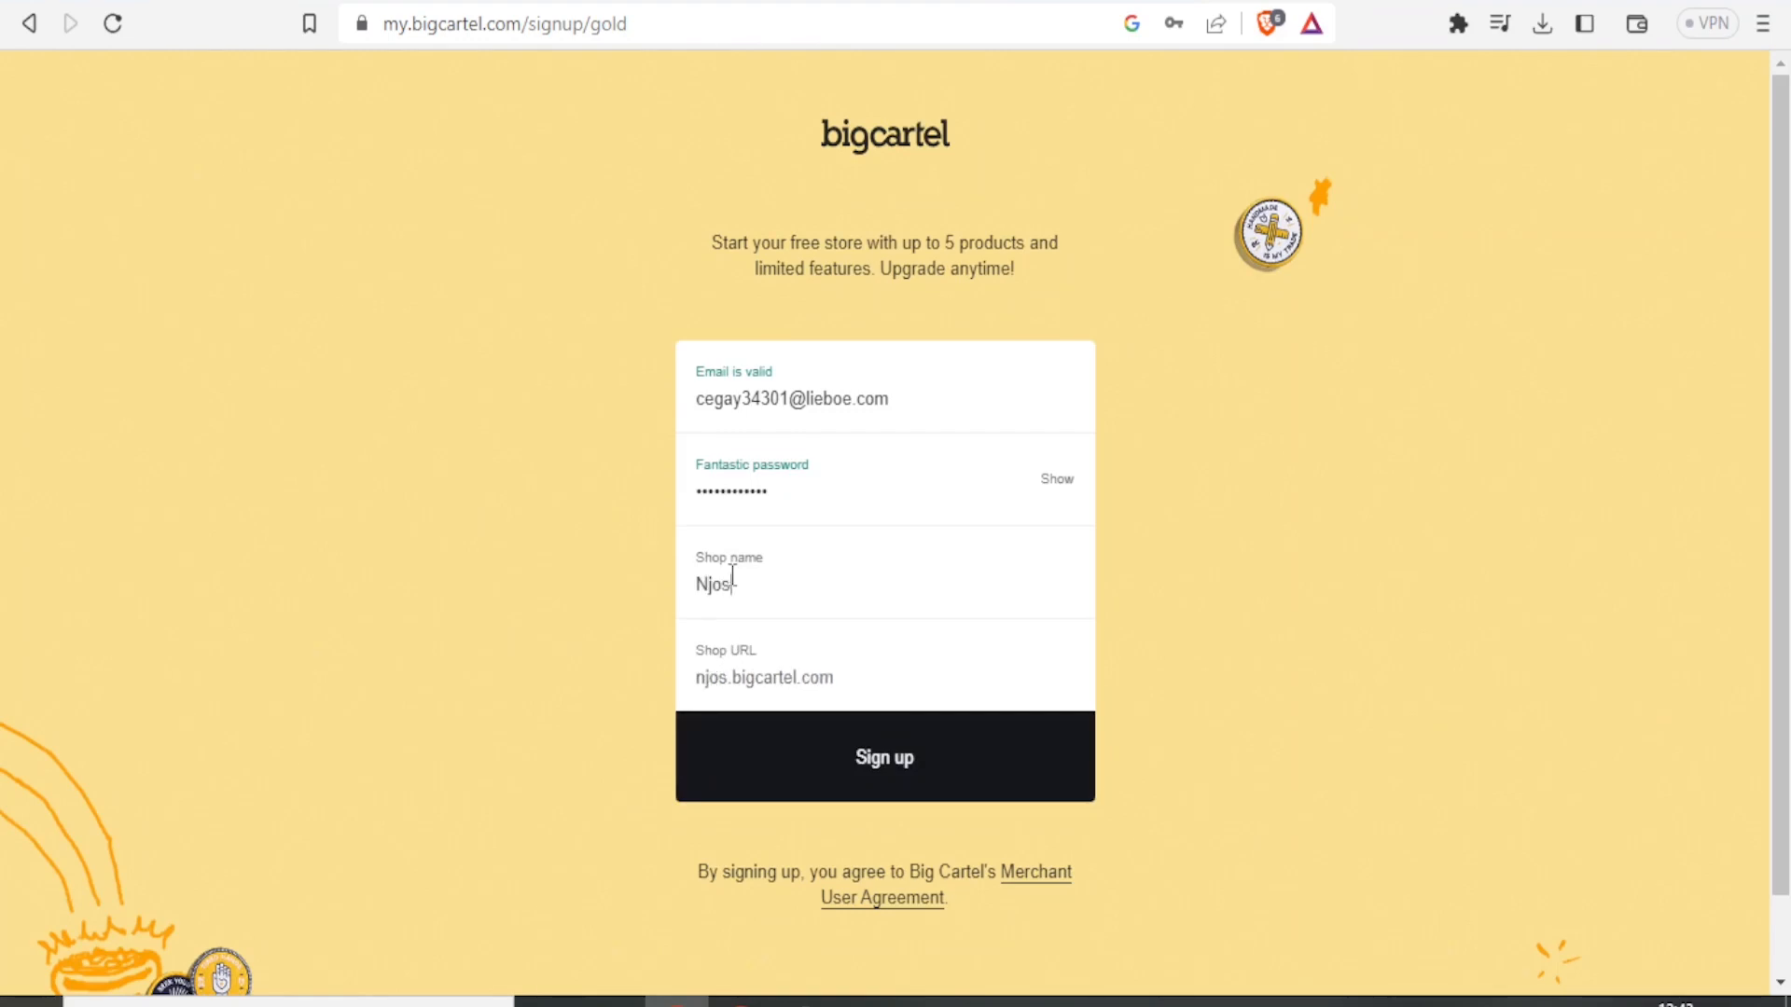
type("h Knitters")
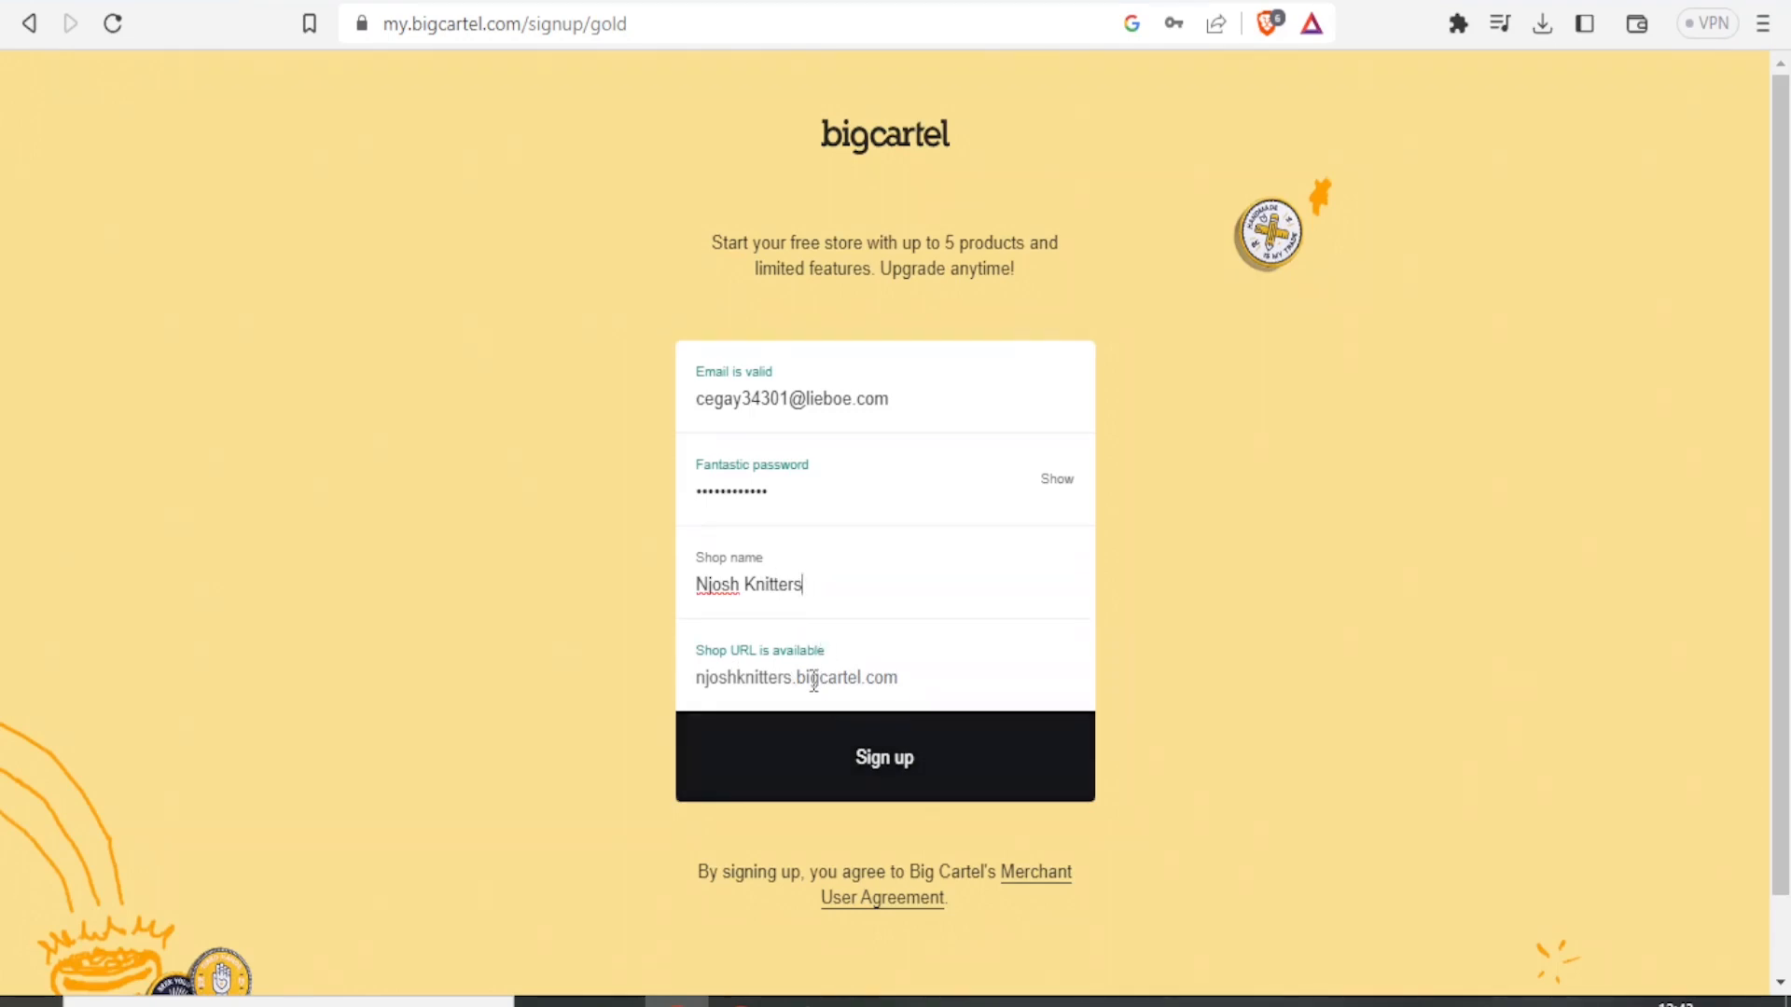
left_click(848, 775)
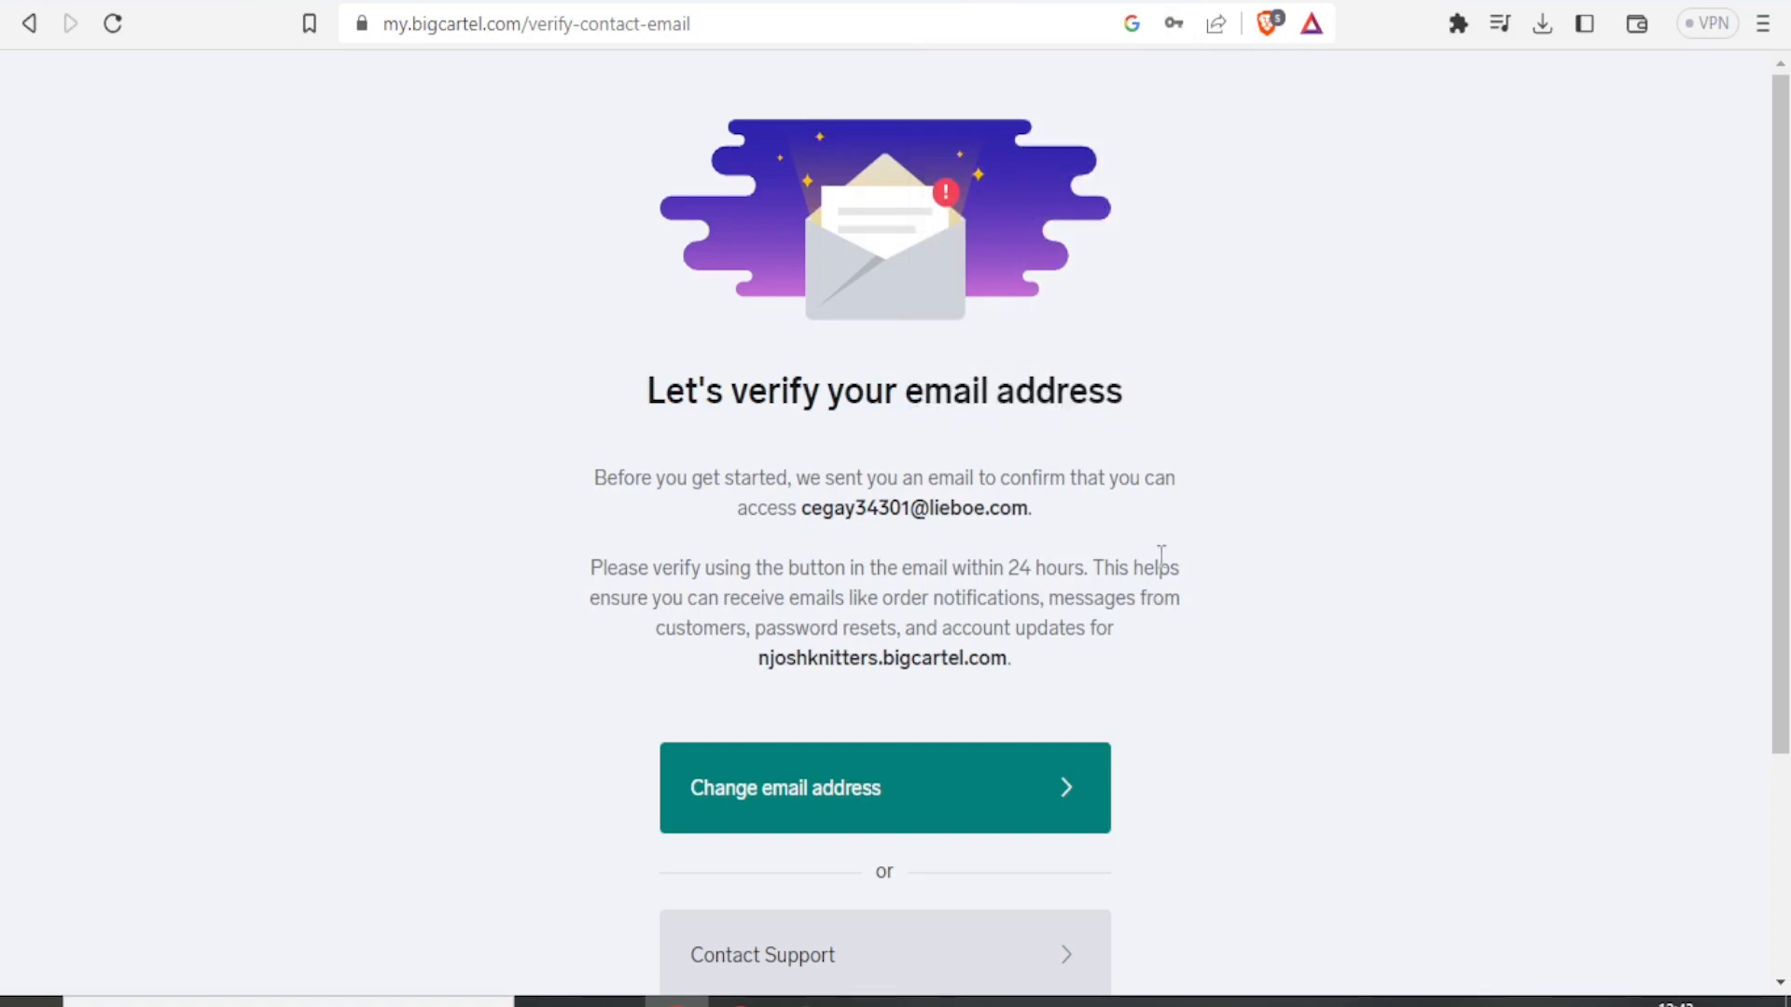
Open the Big Cartel verification e-mail in the temporary mailbox tab and verify the email address.
left_click(1080, 2)
scroll(1510, 316, "down", 2)
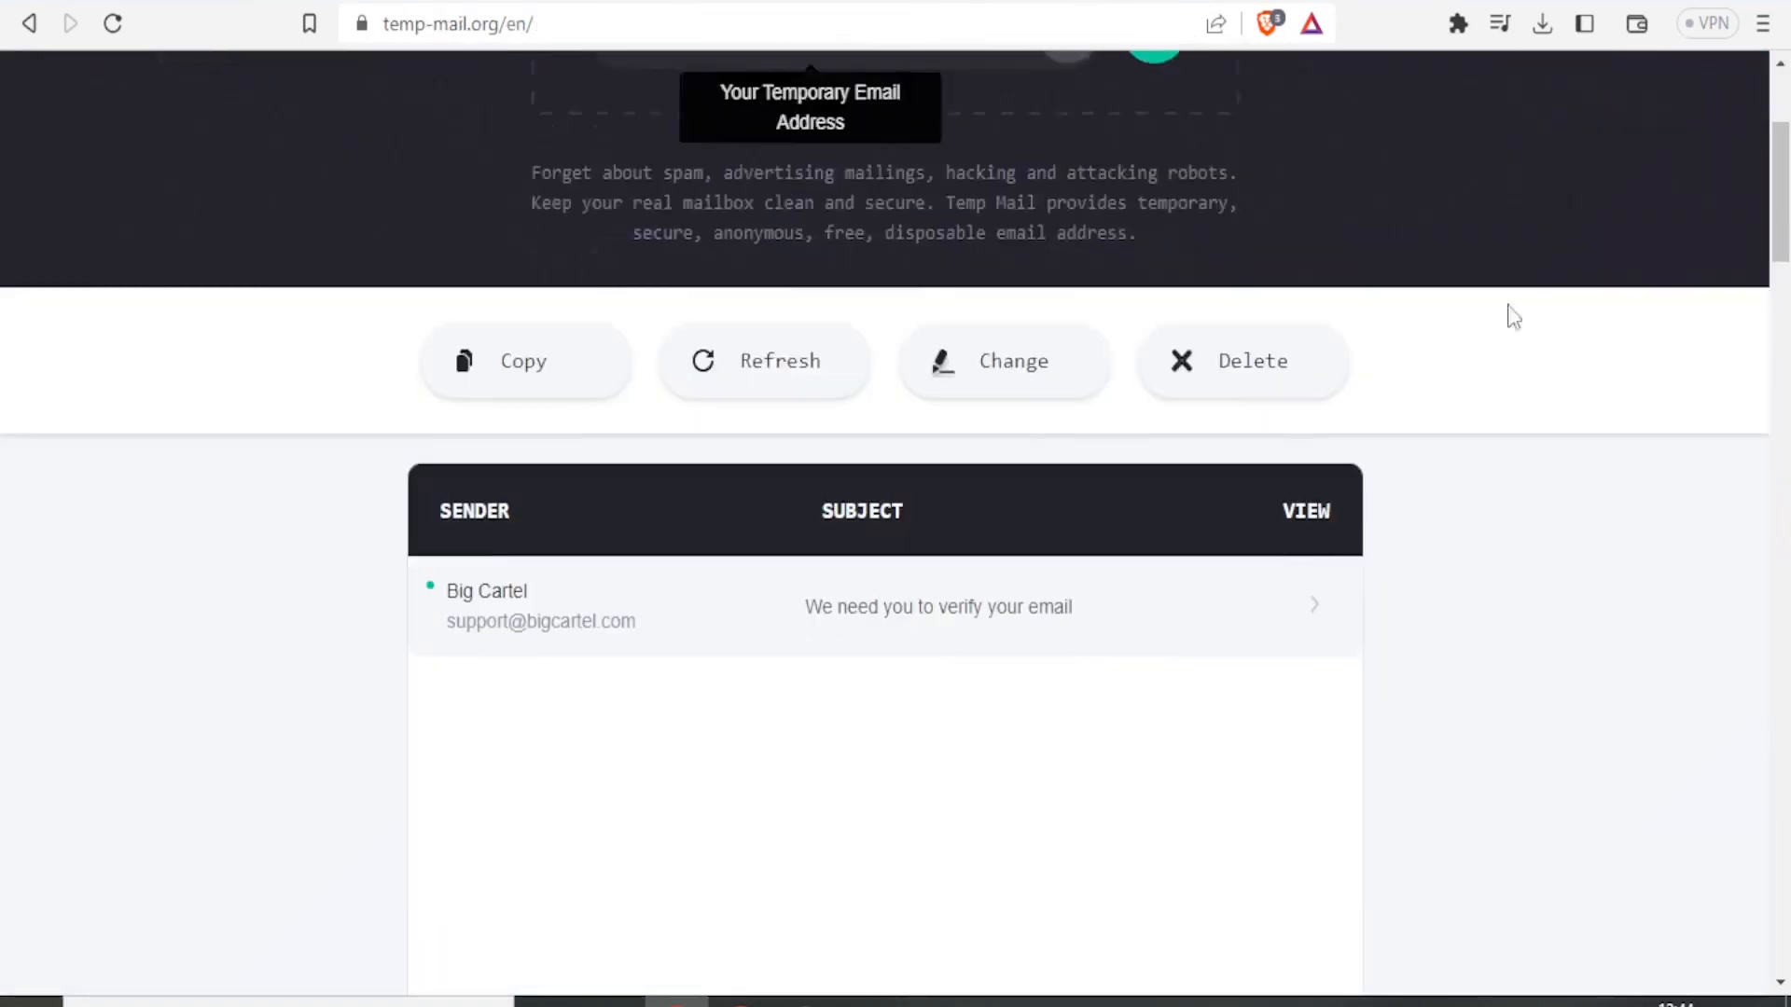
left_click(532, 627)
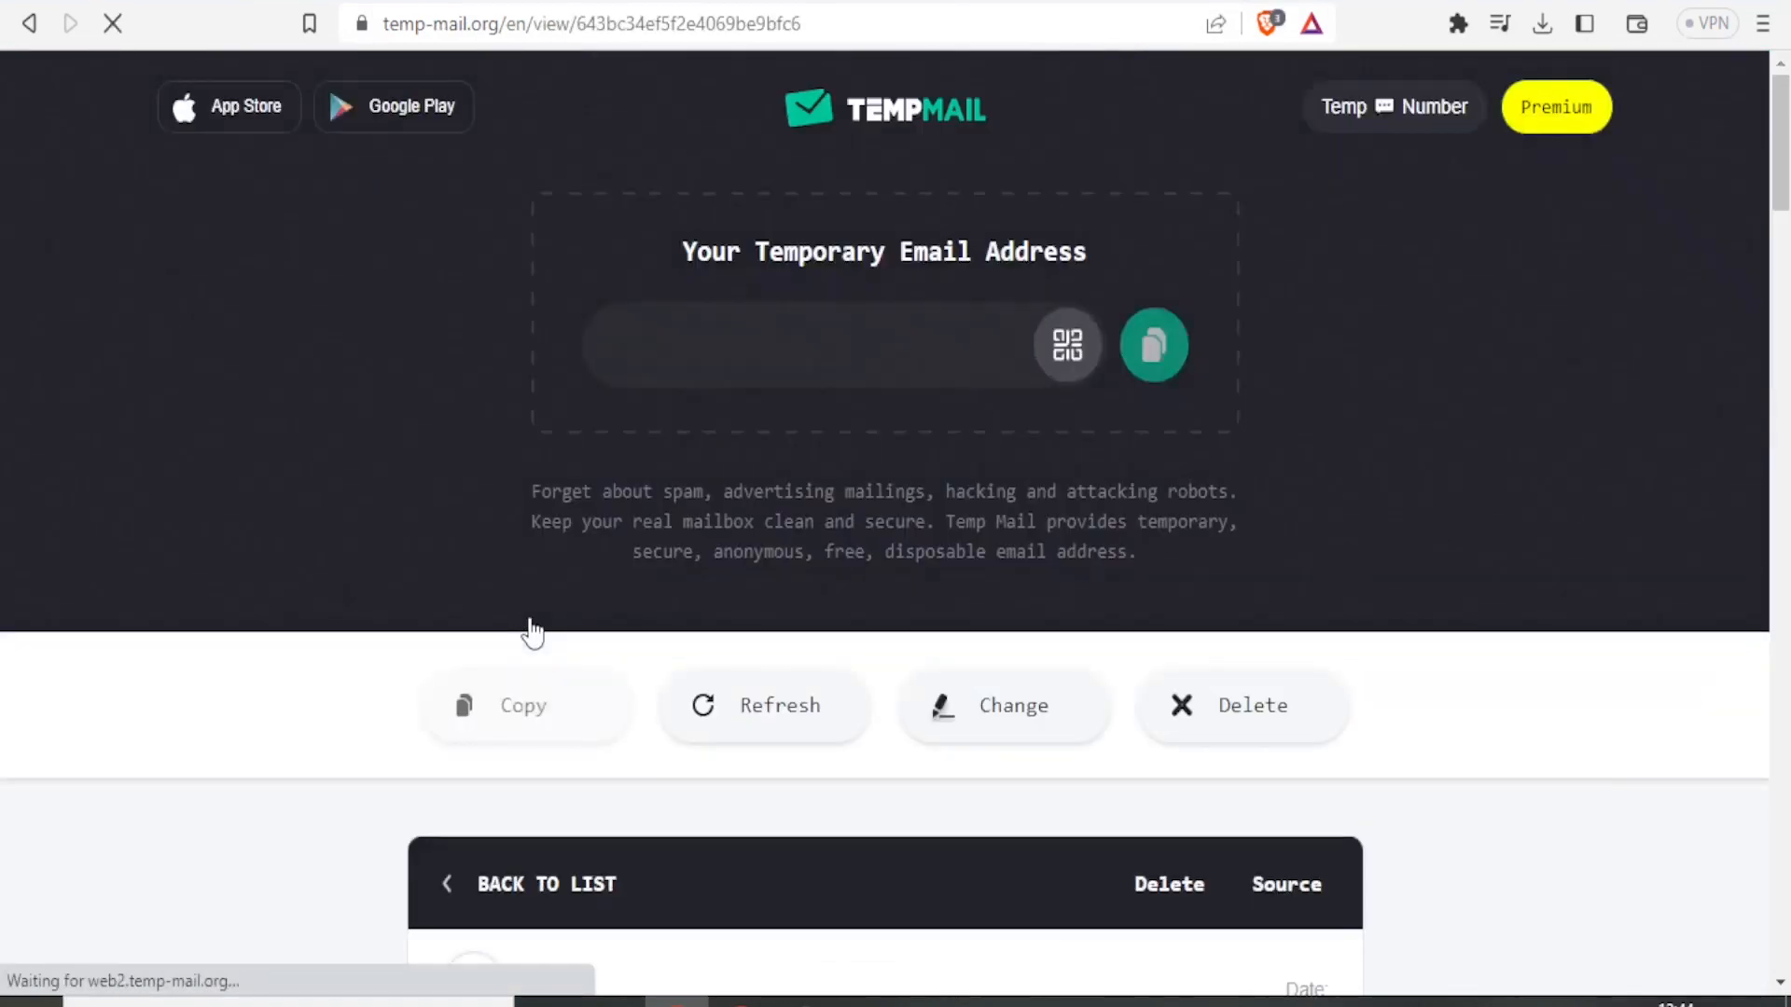
left_click_drag(1782, 152, 1782, 331)
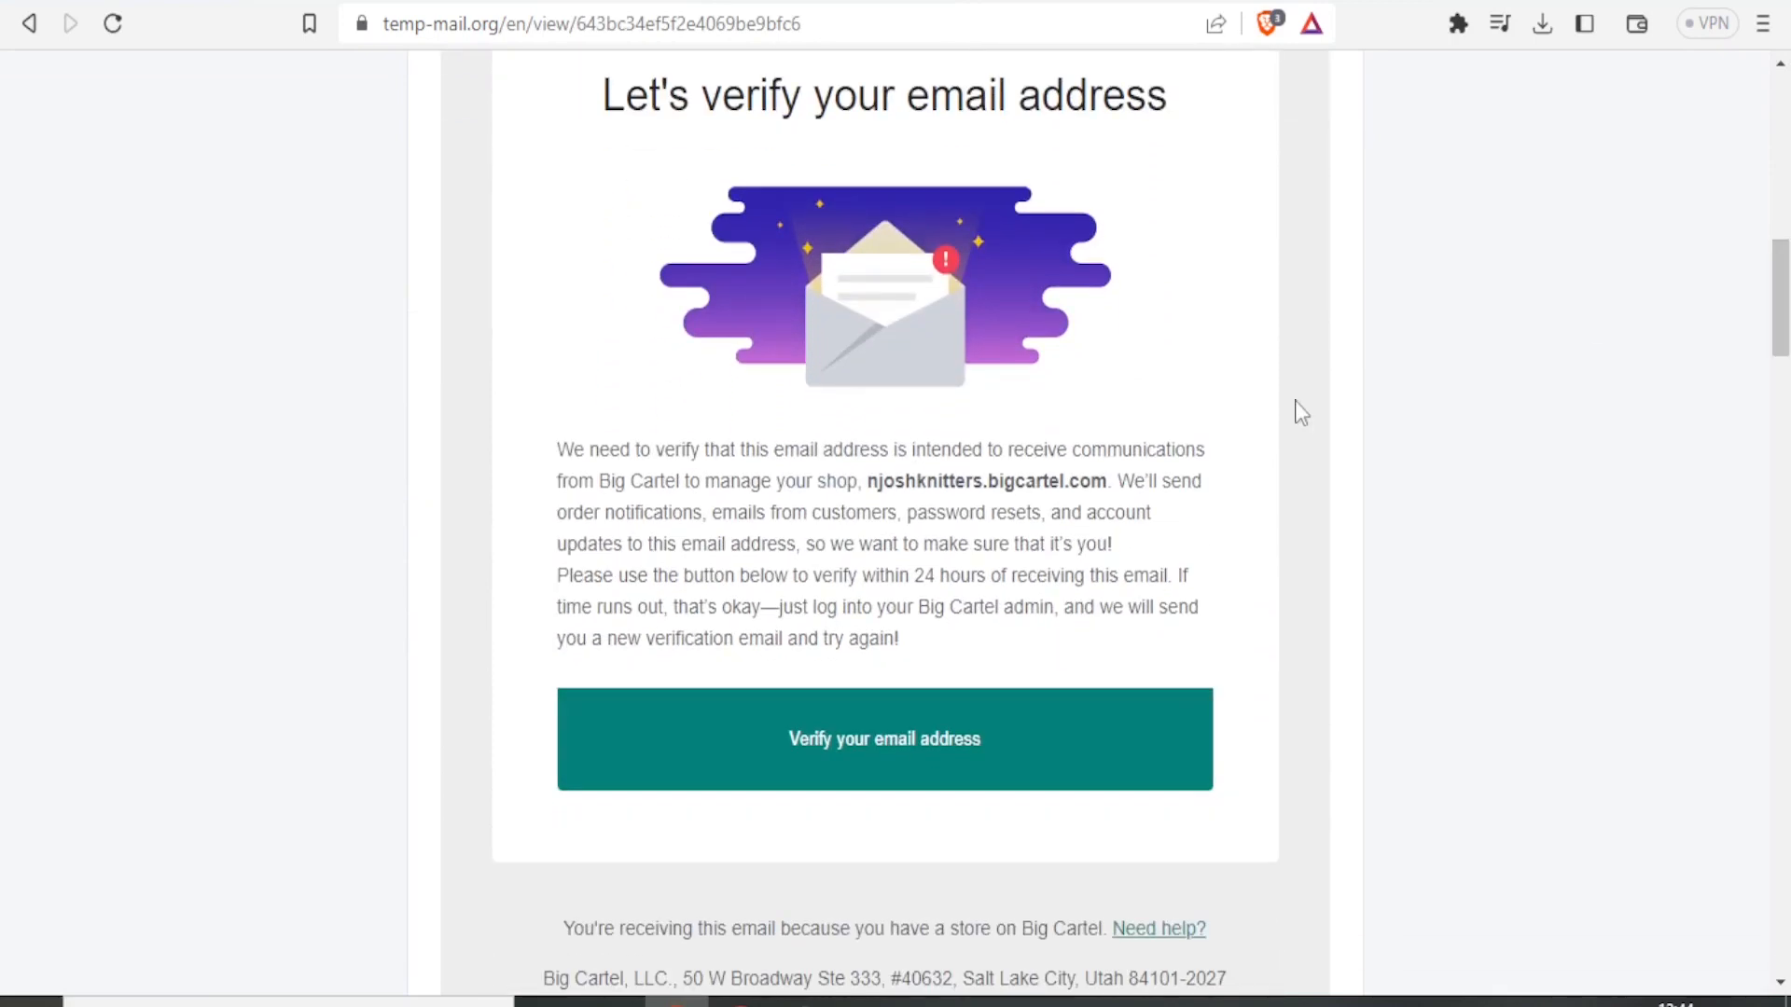
left_click(869, 760)
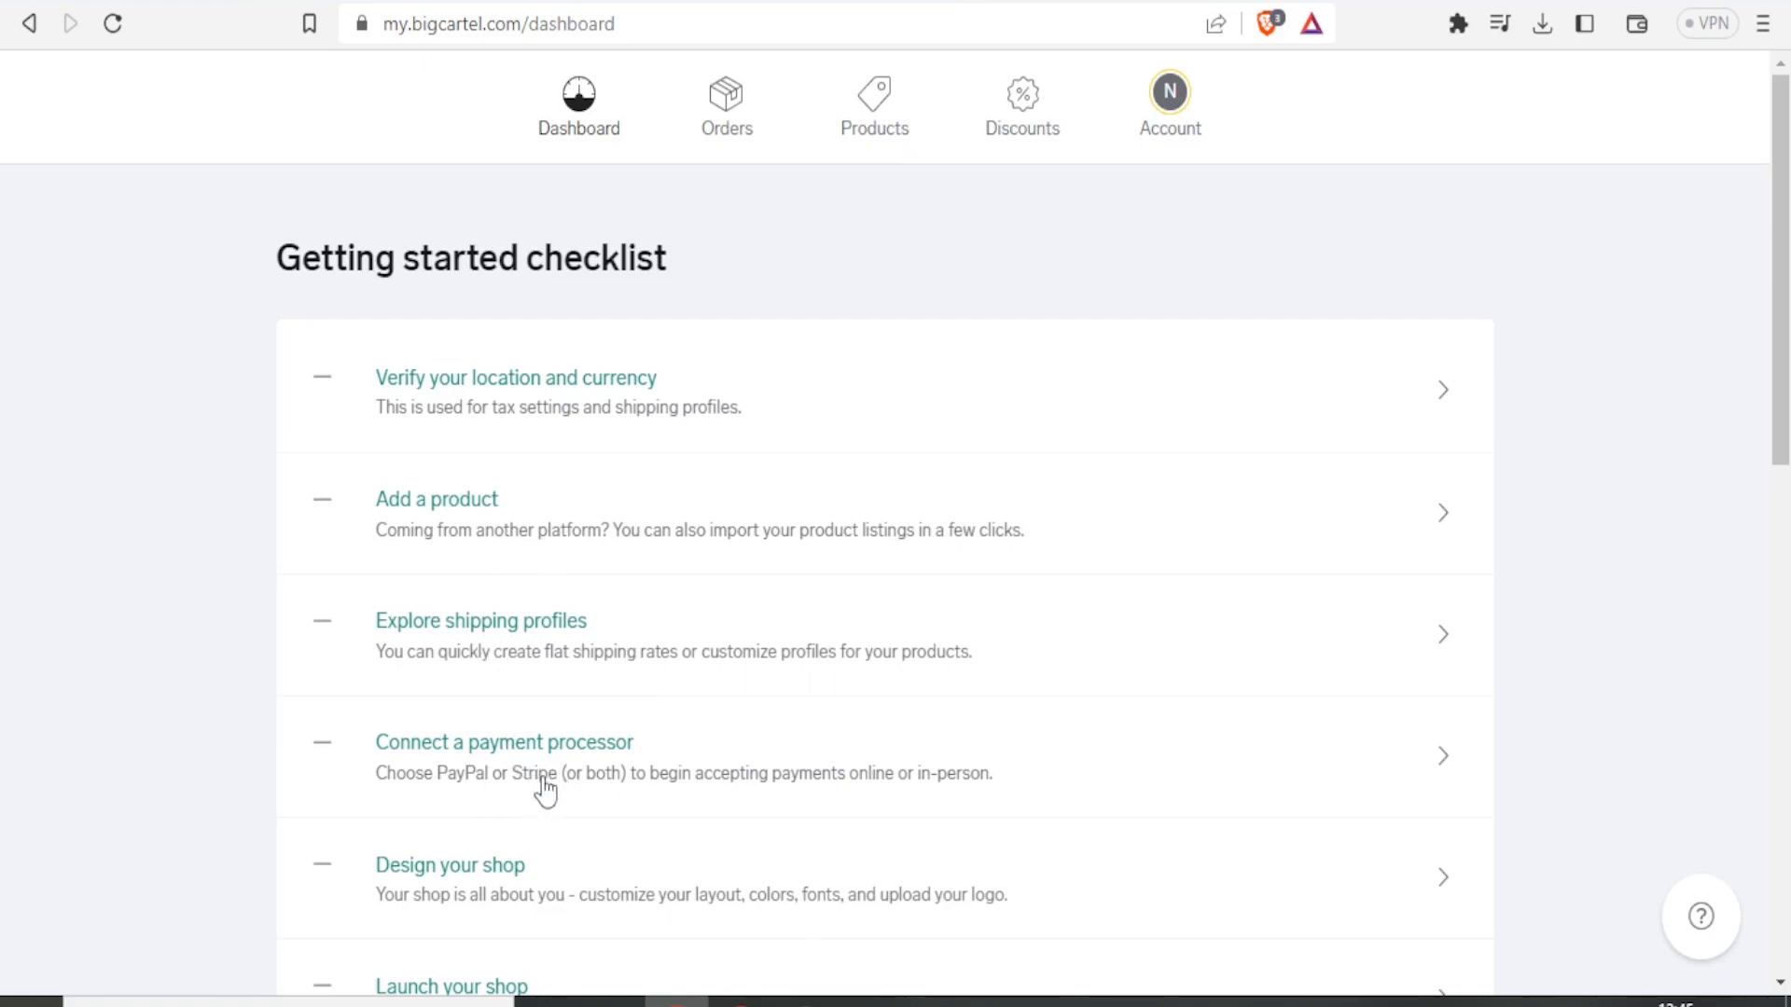
Open the Add a product item from the dashboard's getting started checklist.
left_click_drag(1775, 394, 1786, 530)
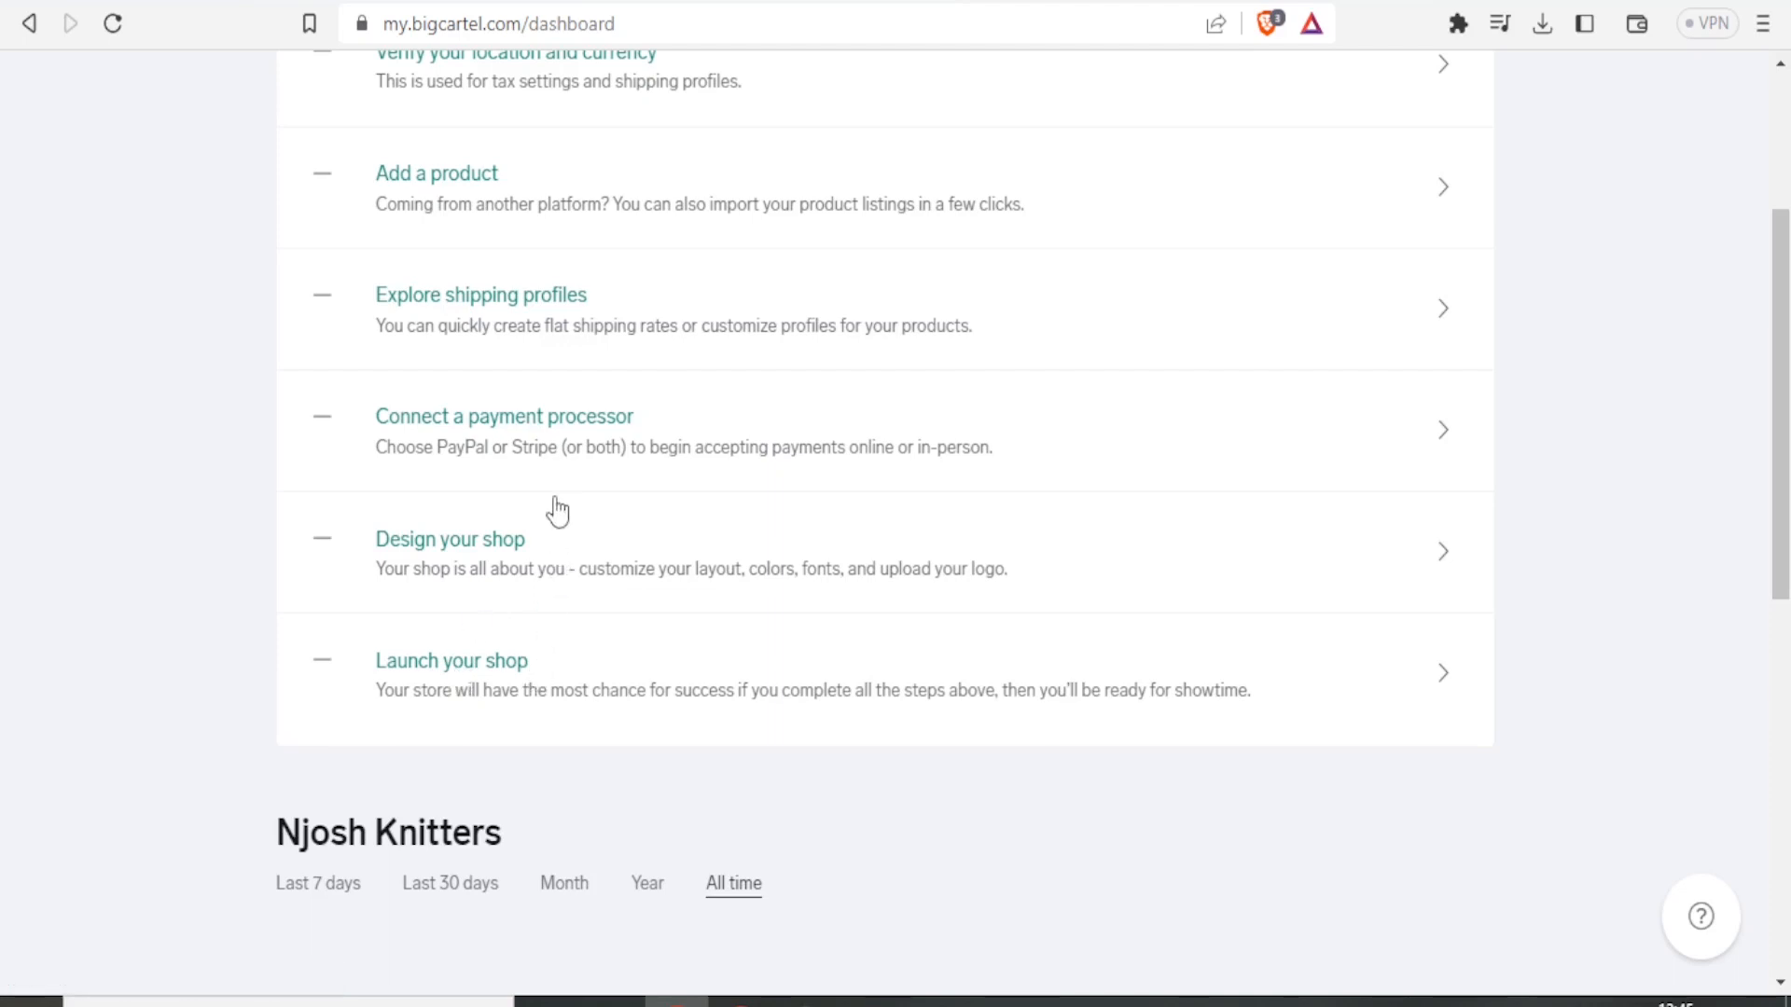
left_click_drag(1783, 393, 1784, 471)
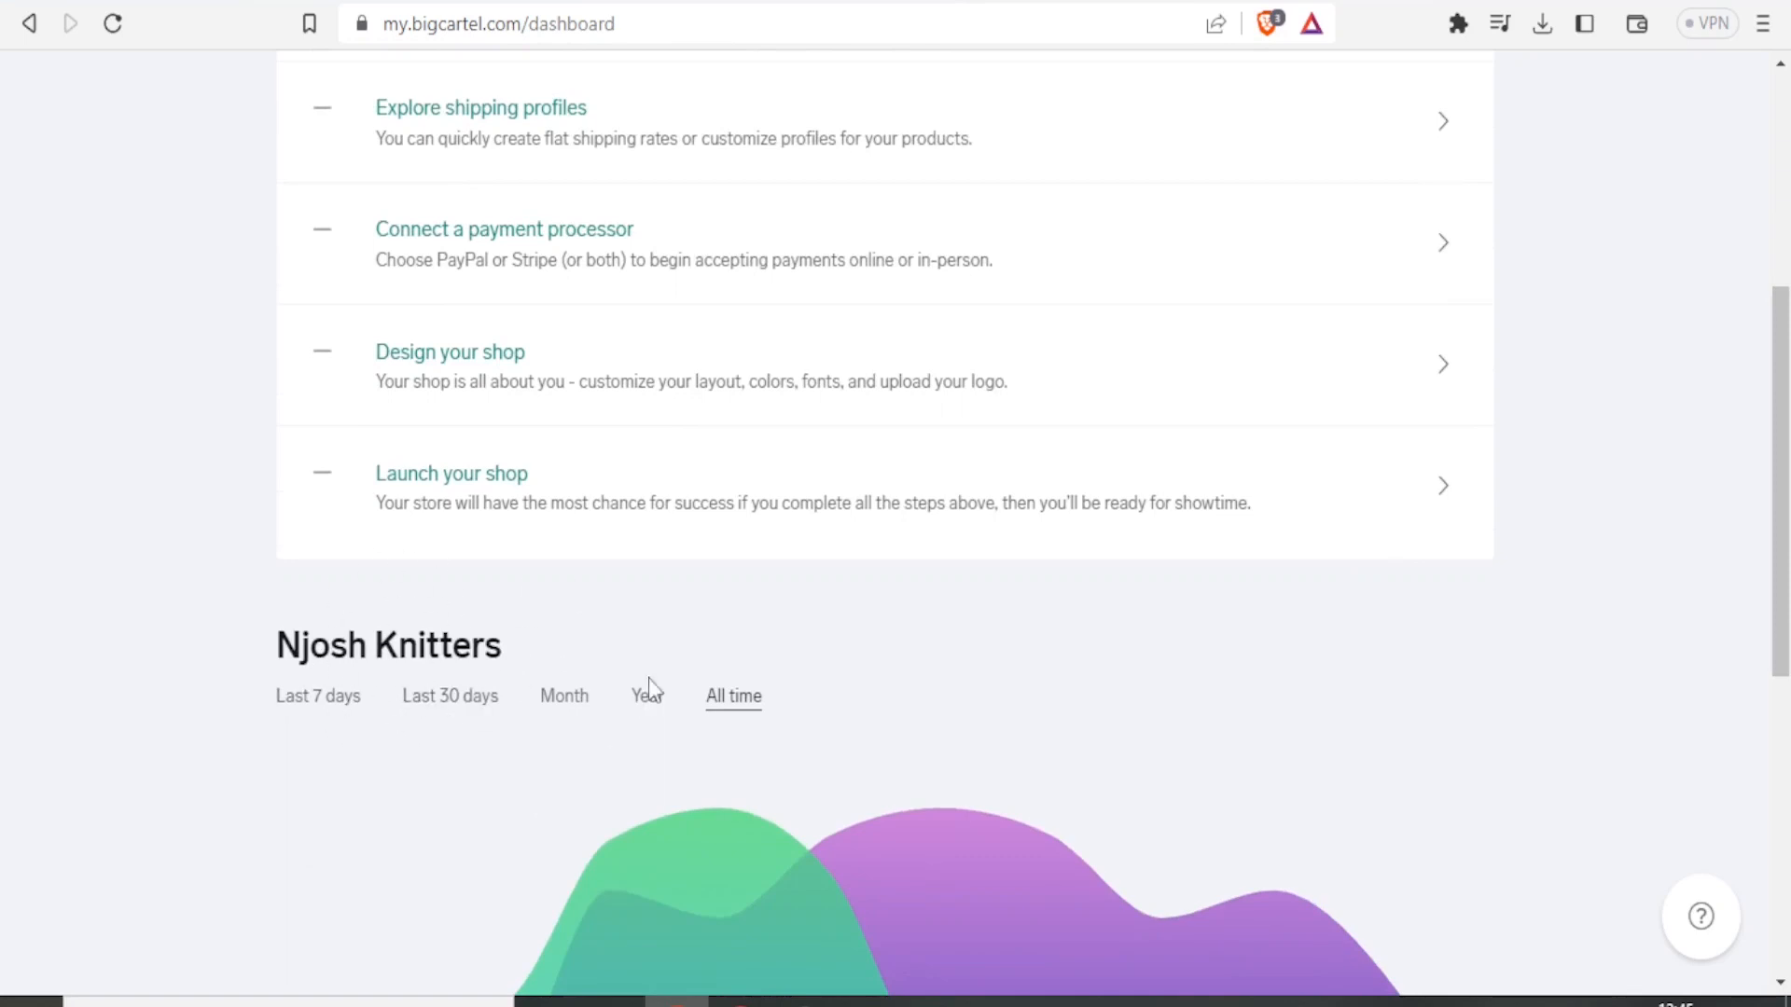
left_click_drag(1785, 353, 1782, 619)
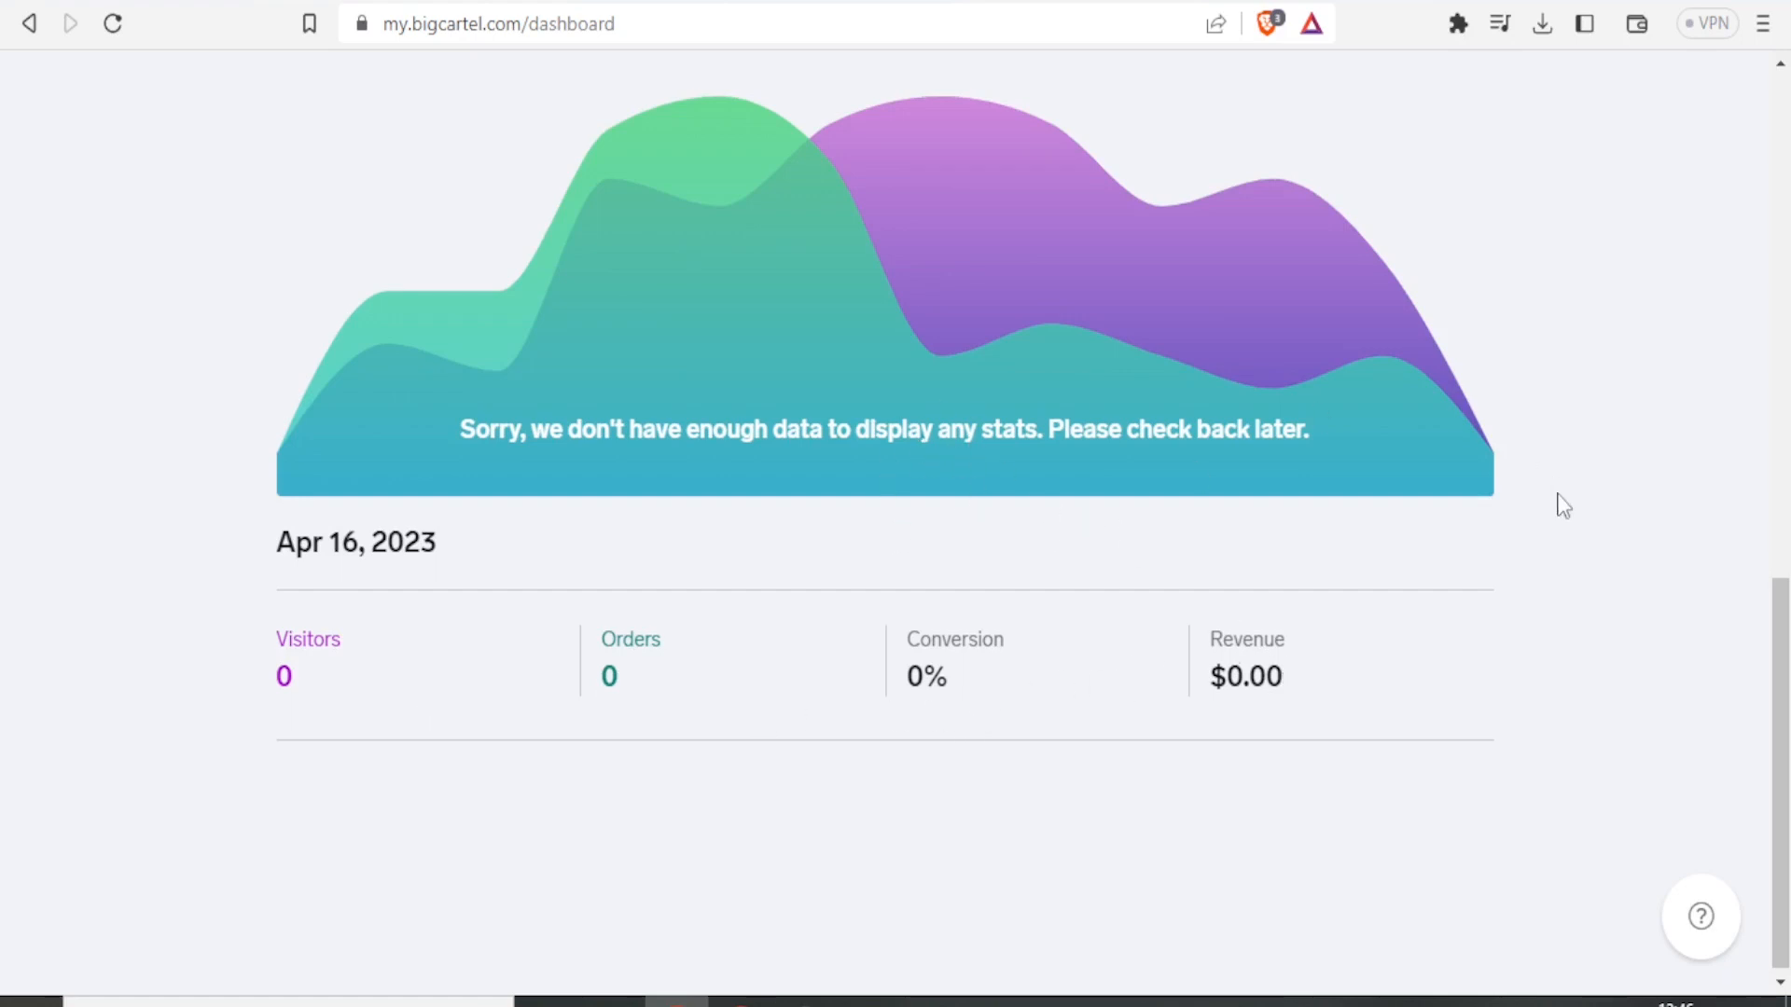
left_click_drag(1779, 645, 1781, 595)
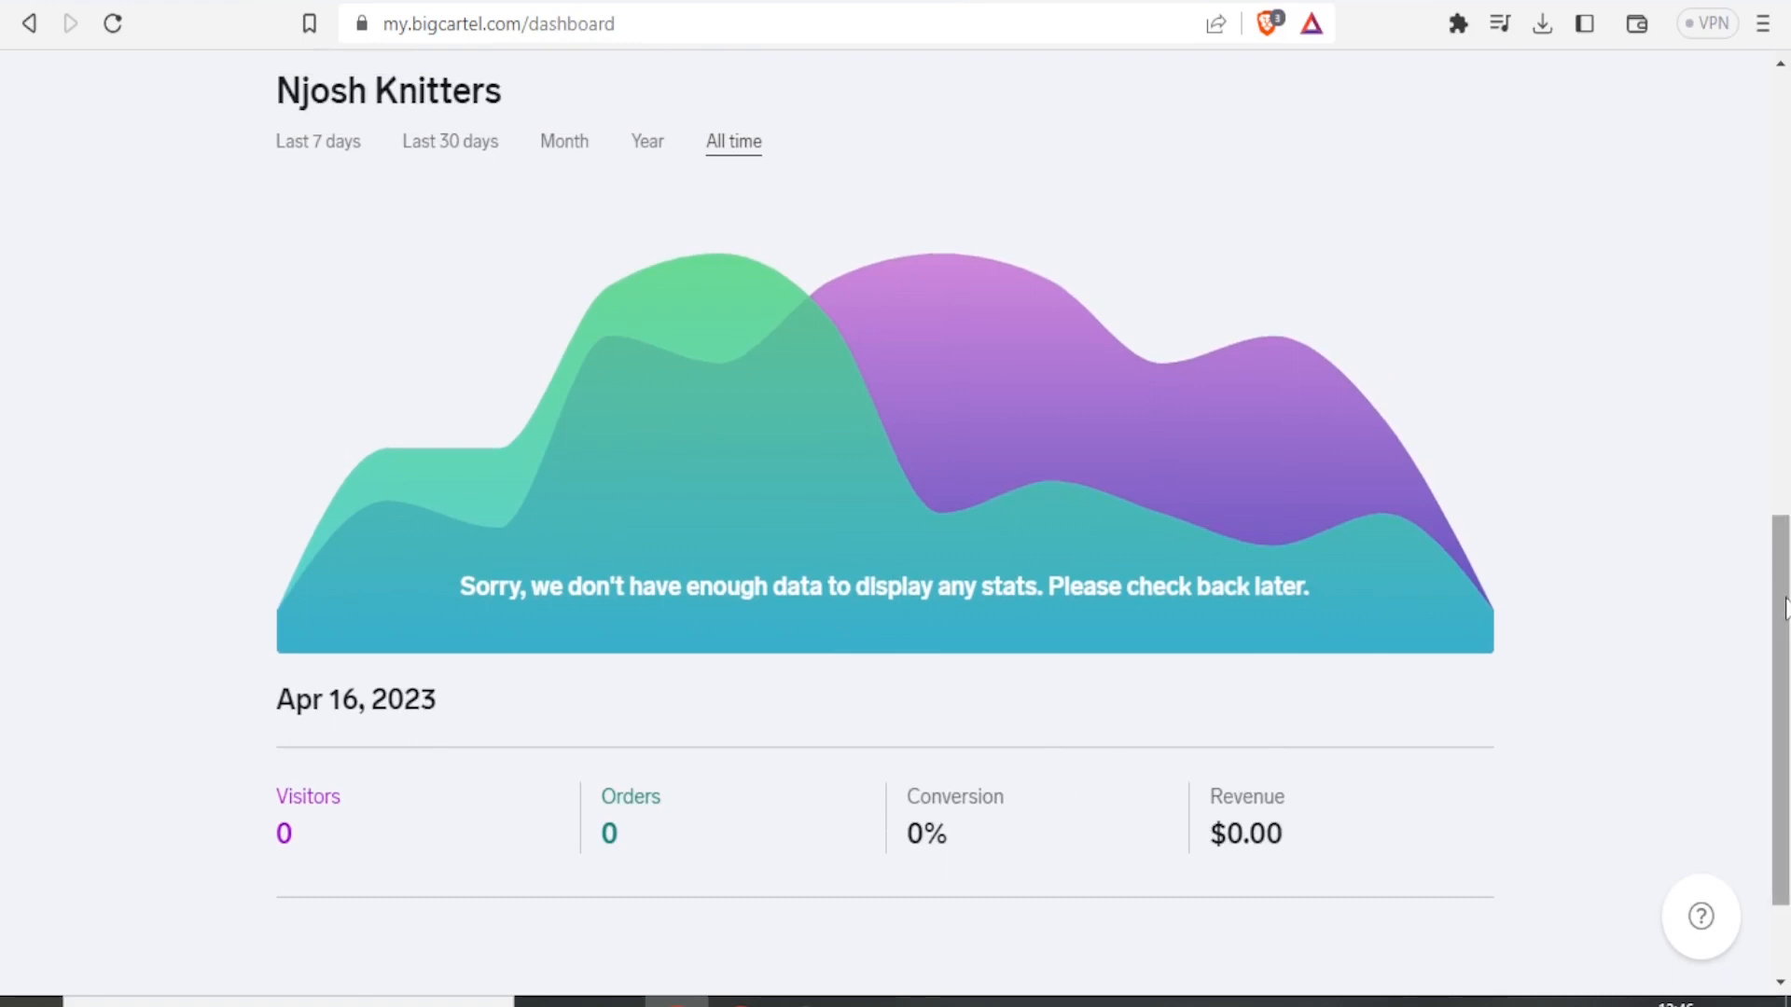
left_click_drag(1782, 600, 1784, 233)
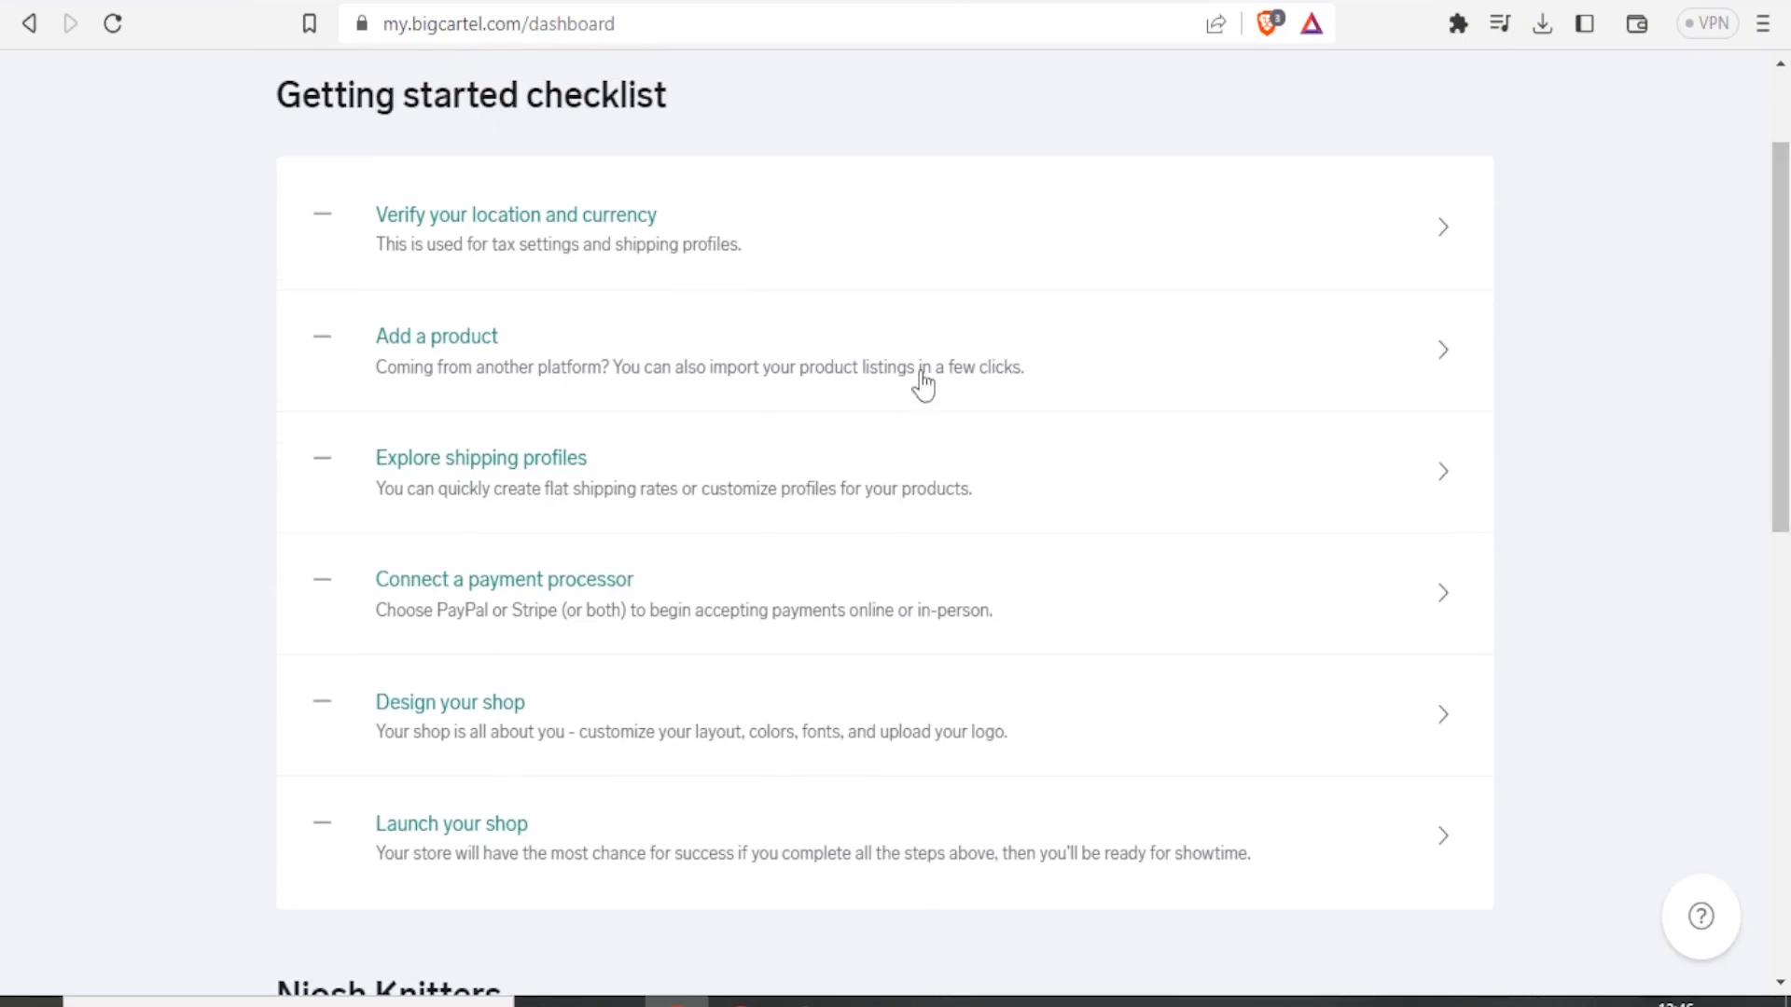
left_click(438, 358)
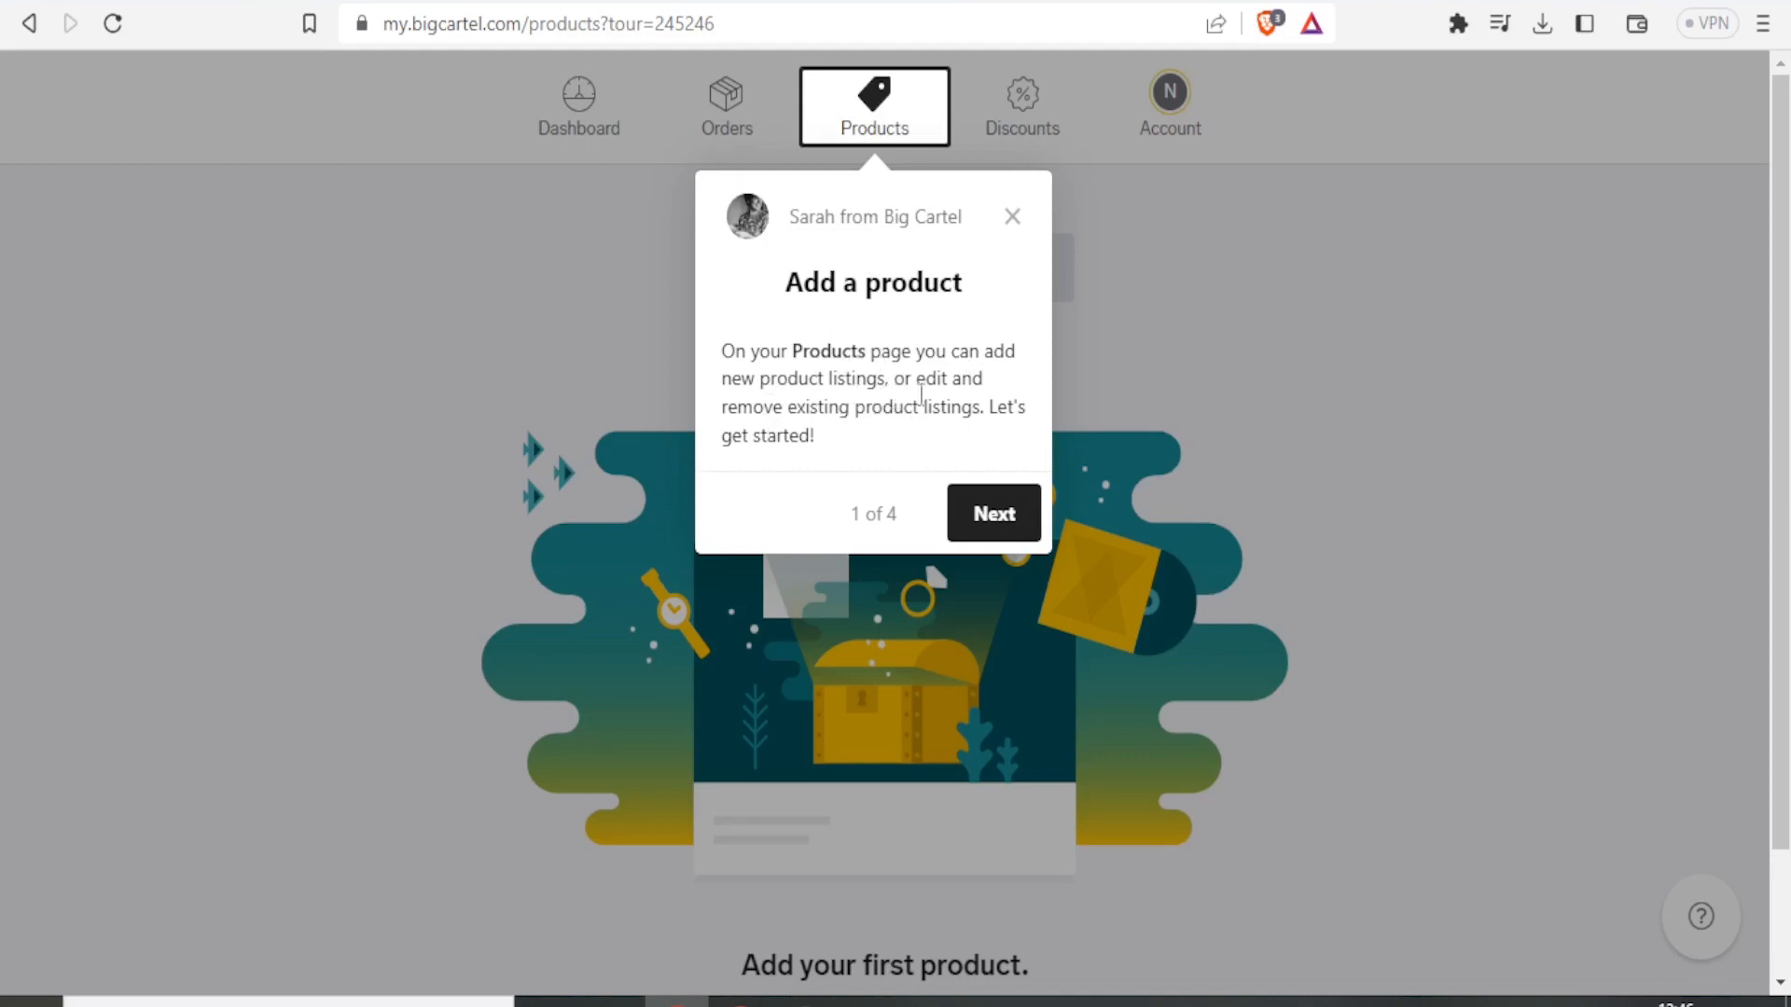
Dismiss the products tour and start creating a new product.
left_click(970, 515)
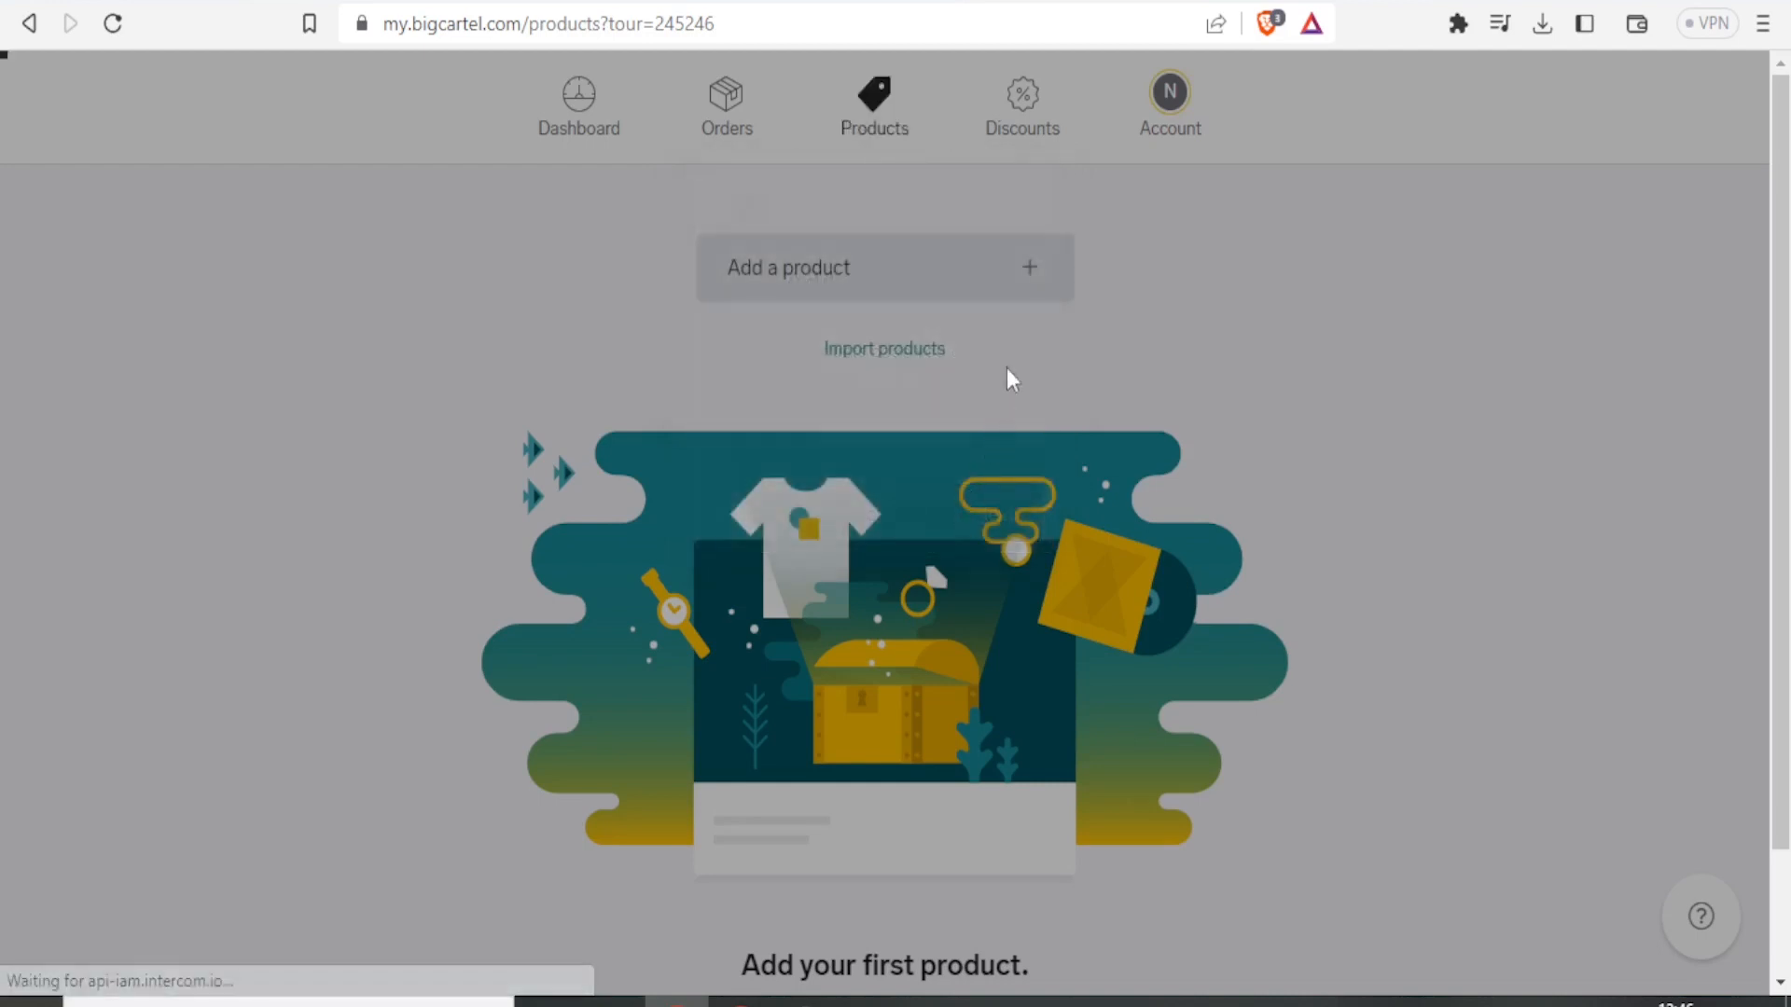
left_click(1026, 373)
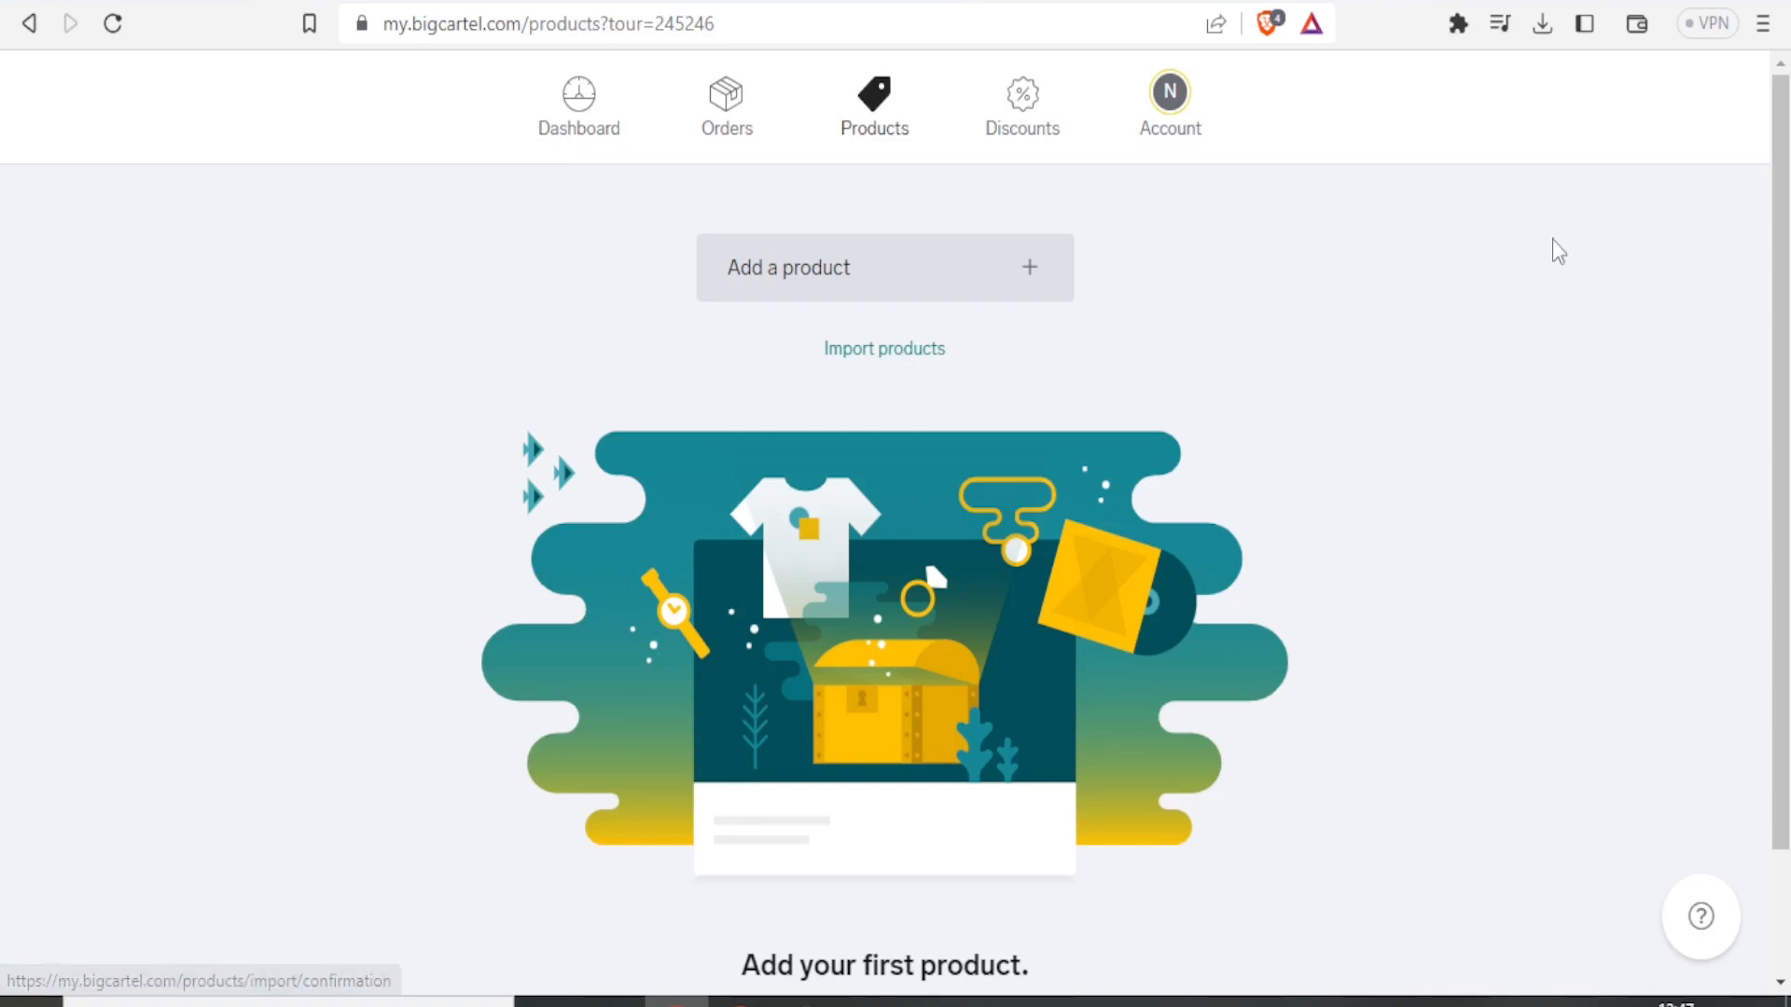
left_click_drag(1784, 213, 1781, 103)
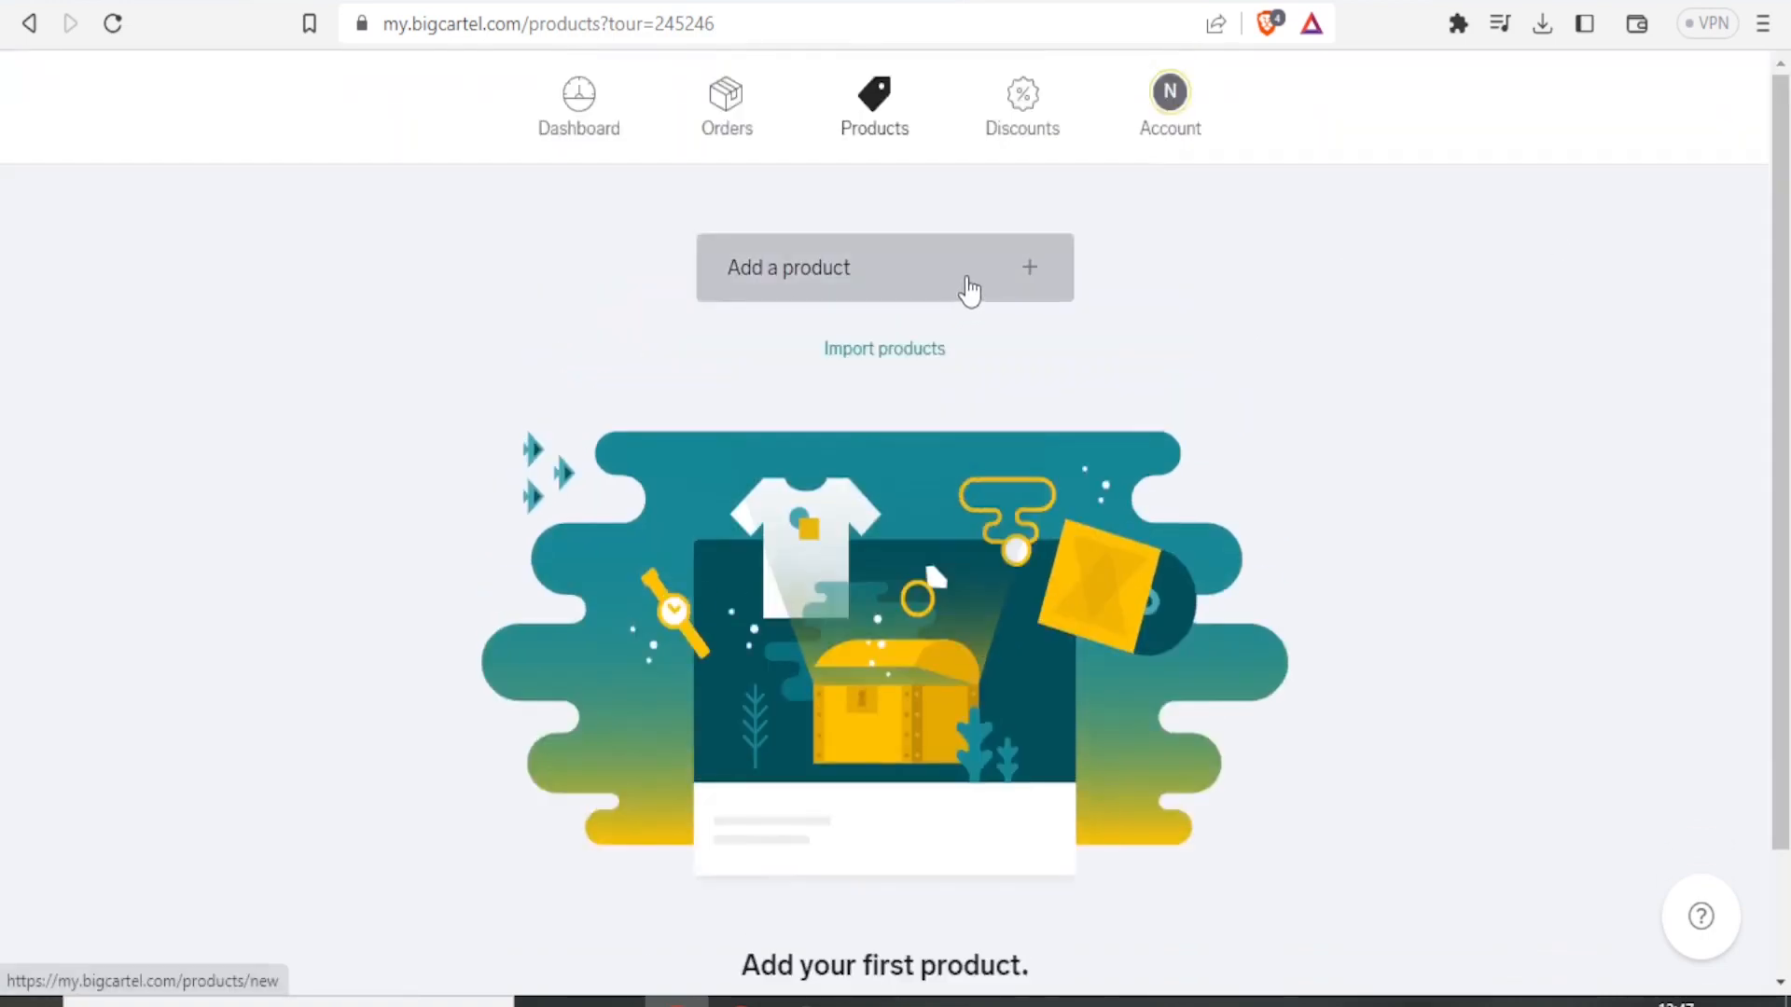
left_click(1010, 283)
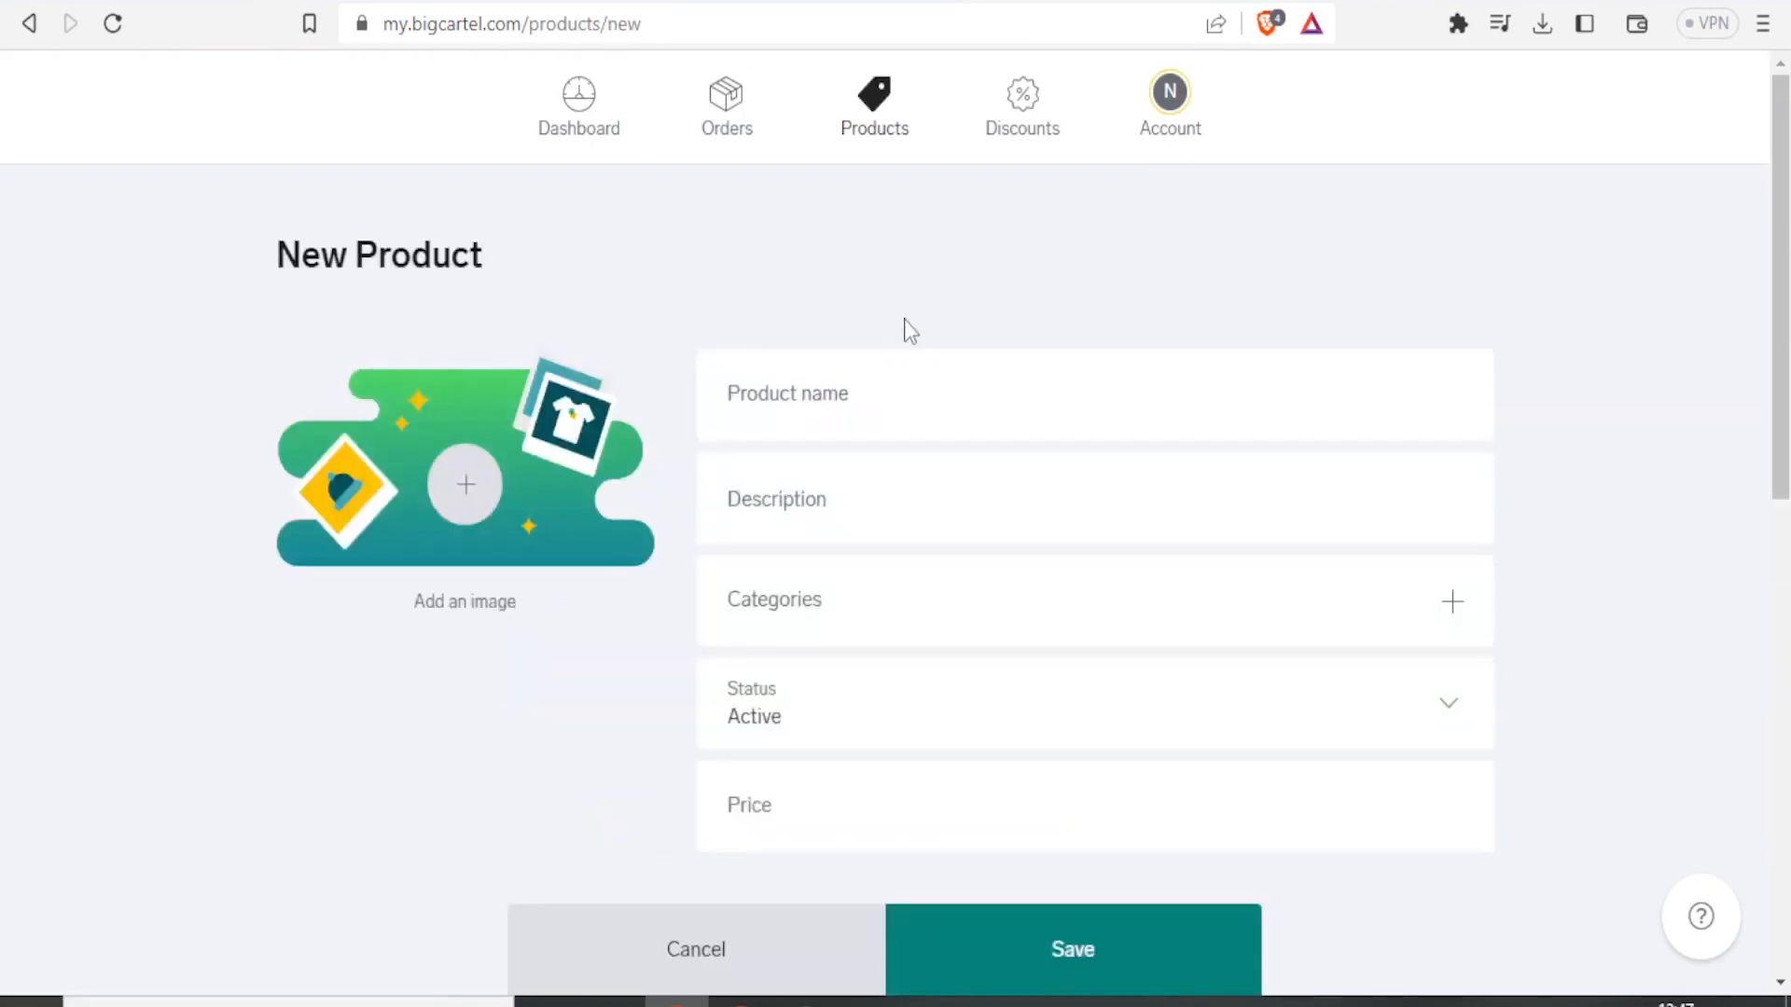
Name the new product Men Official suits and give it the description Official wear.
left_click(775, 393)
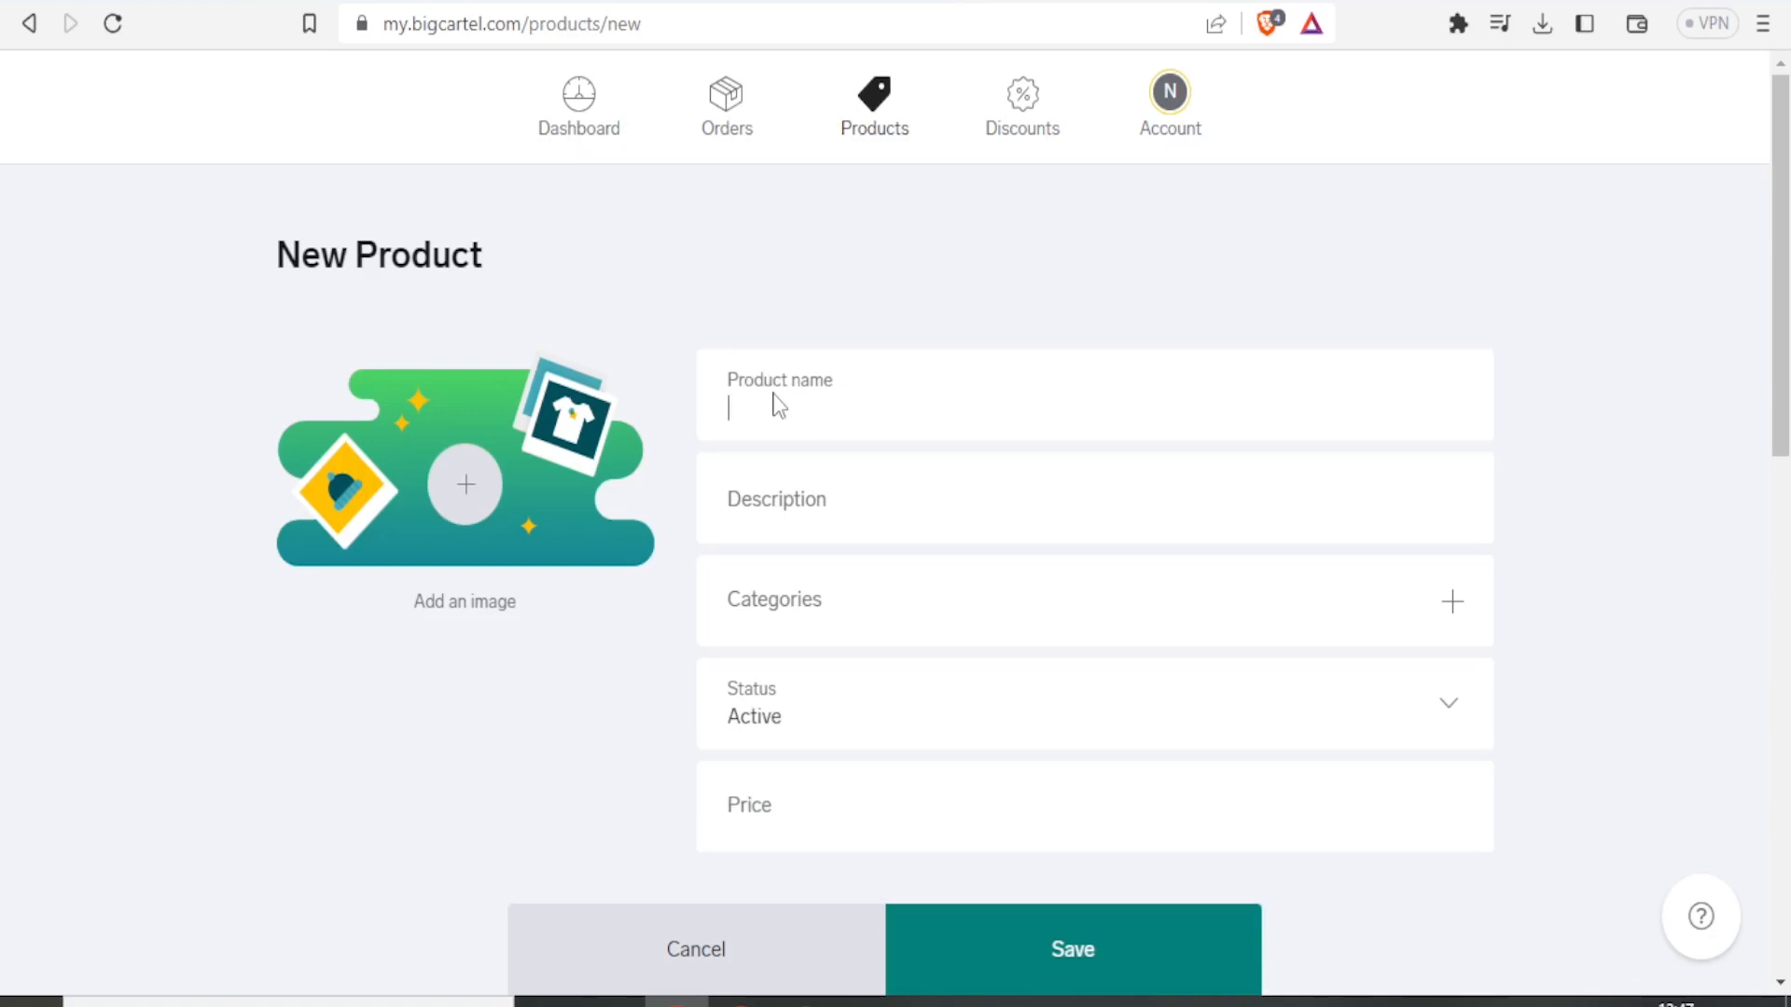
type("Men Official suits")
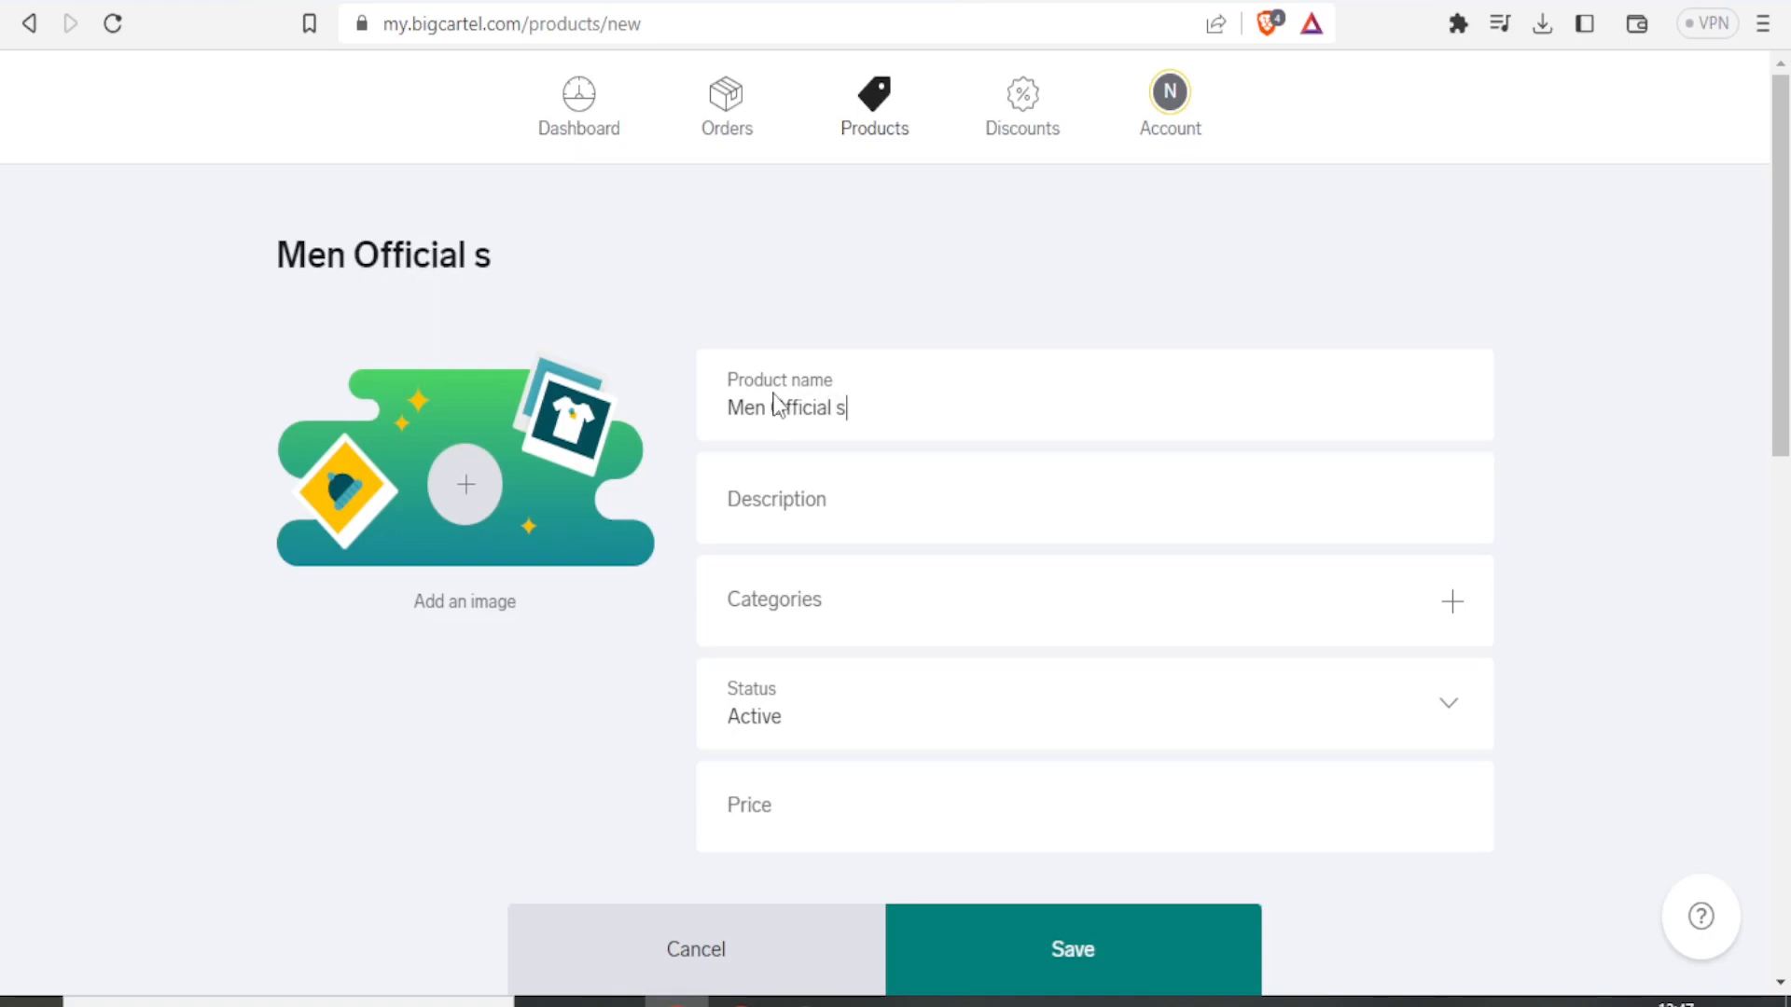
left_click(742, 510)
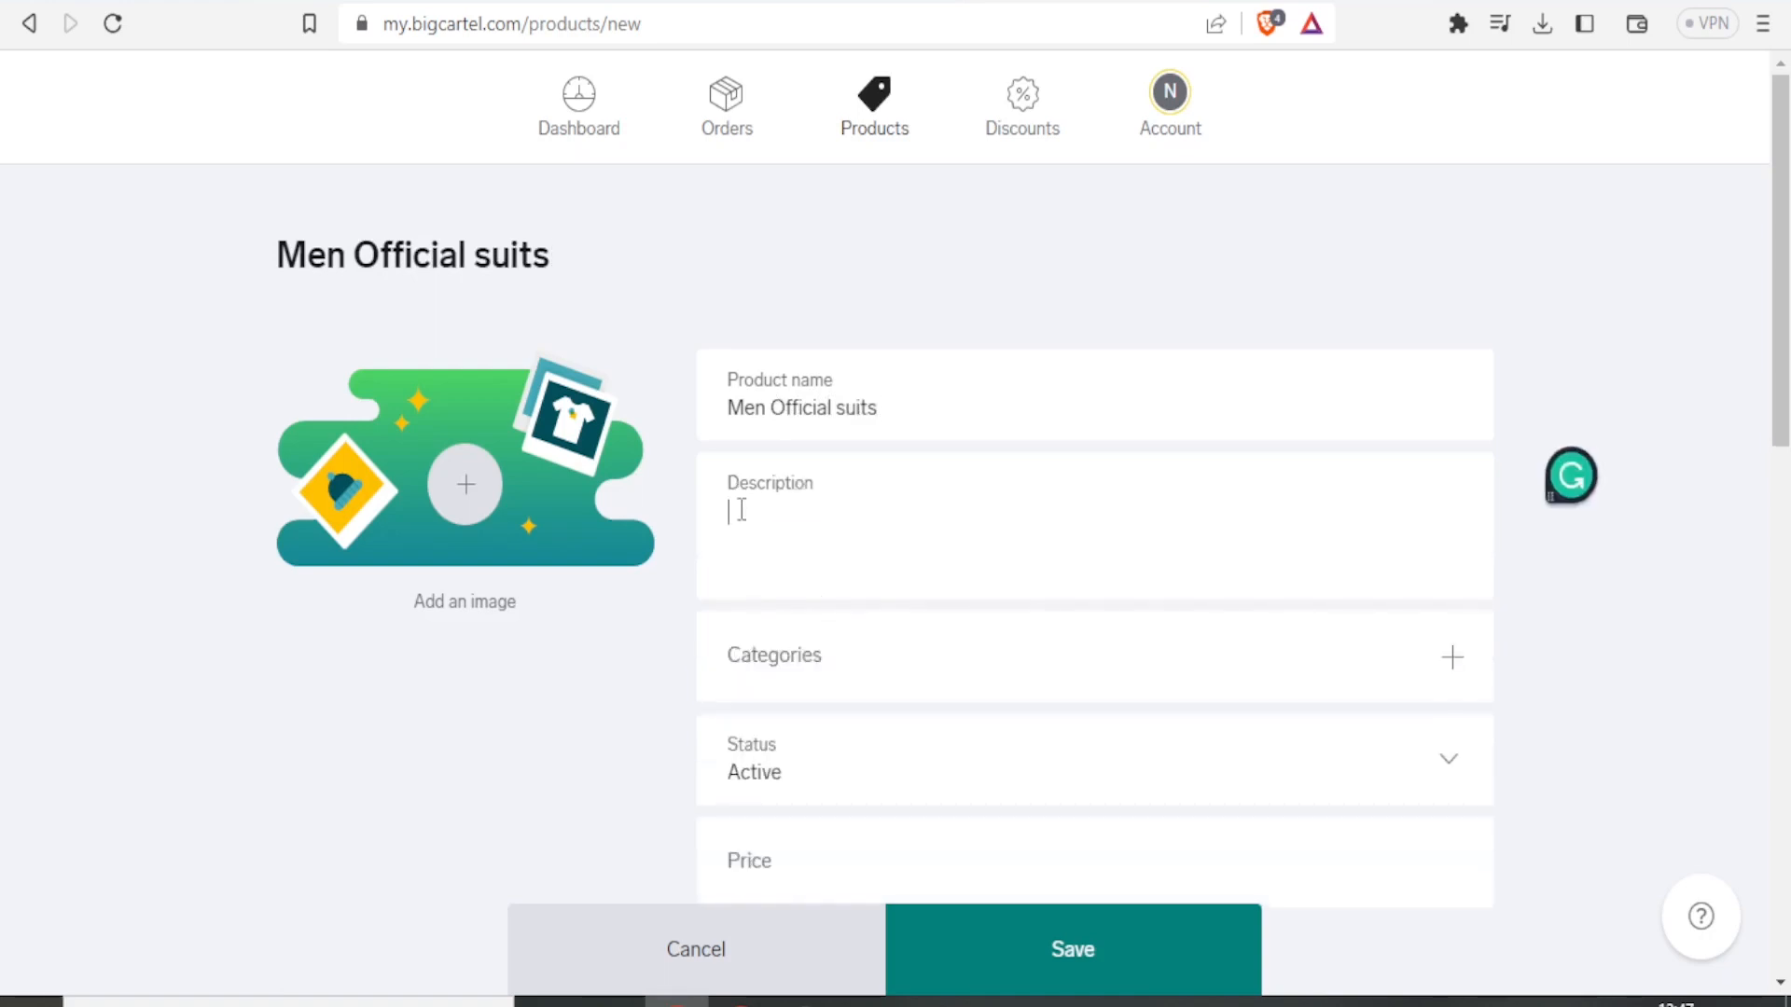
type("Official wear")
Create a new category named Clothes and assign it to the product.
left_click(730, 512)
scroll(1200, 652, "down", 2)
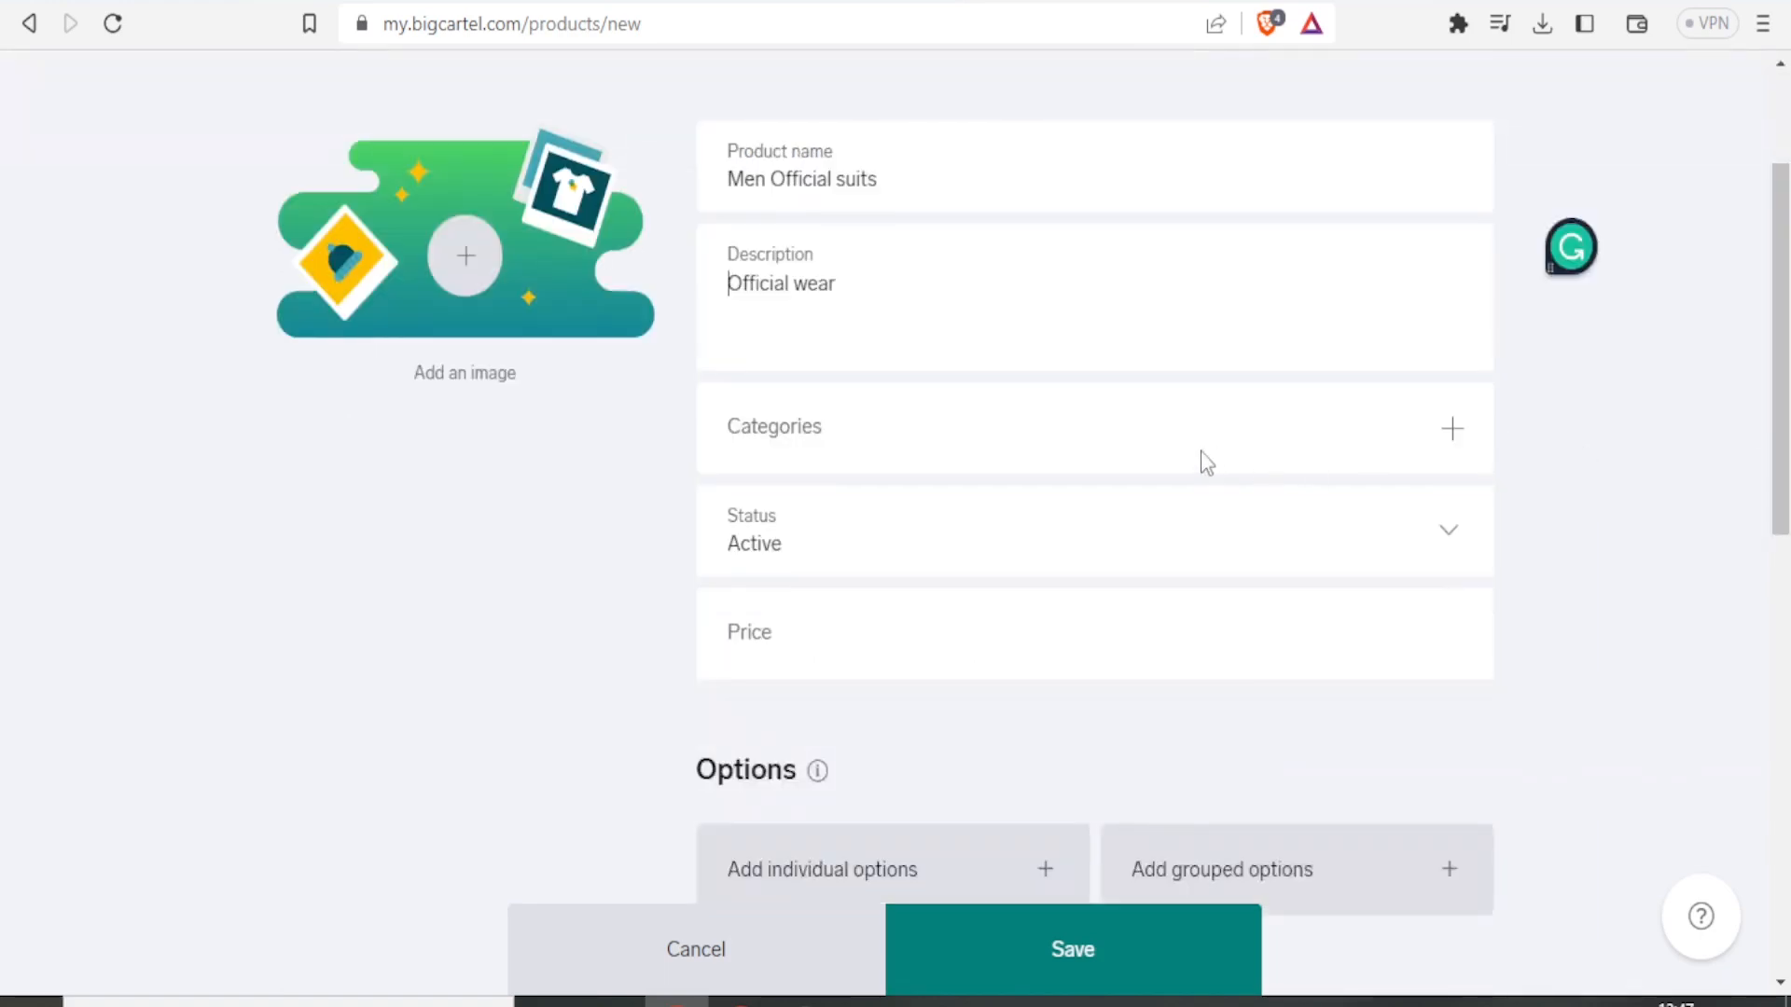
left_click(1449, 436)
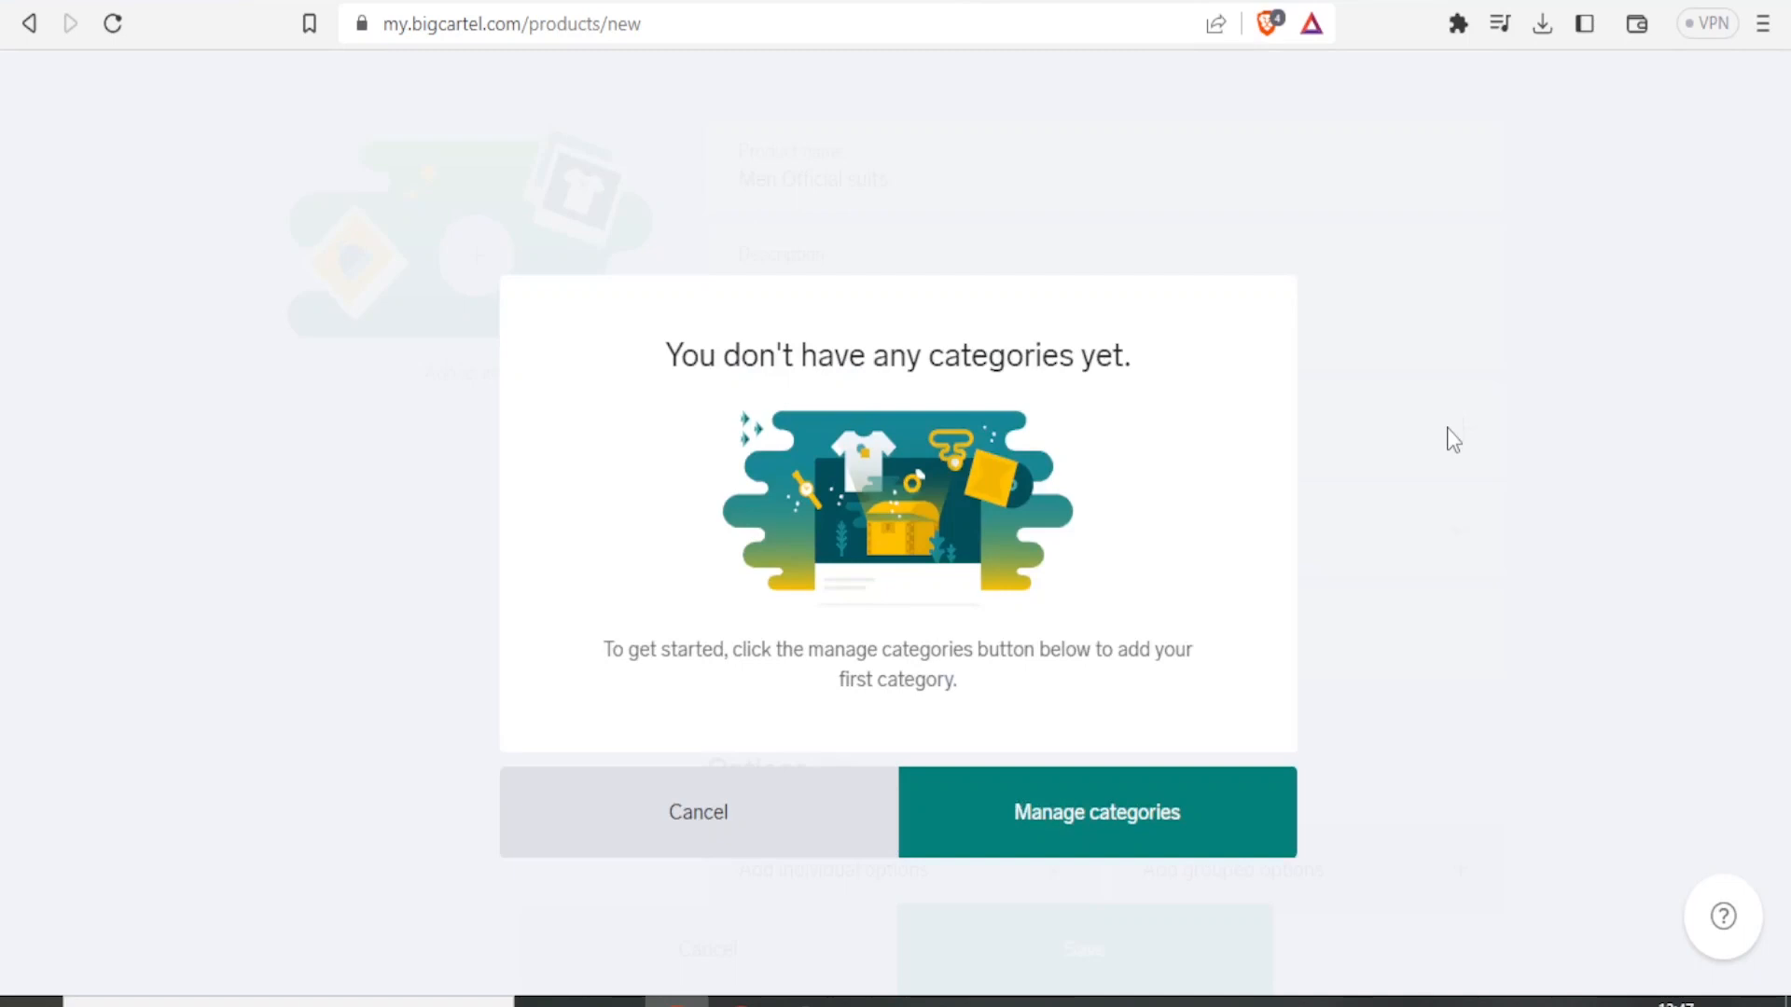
left_click(1019, 820)
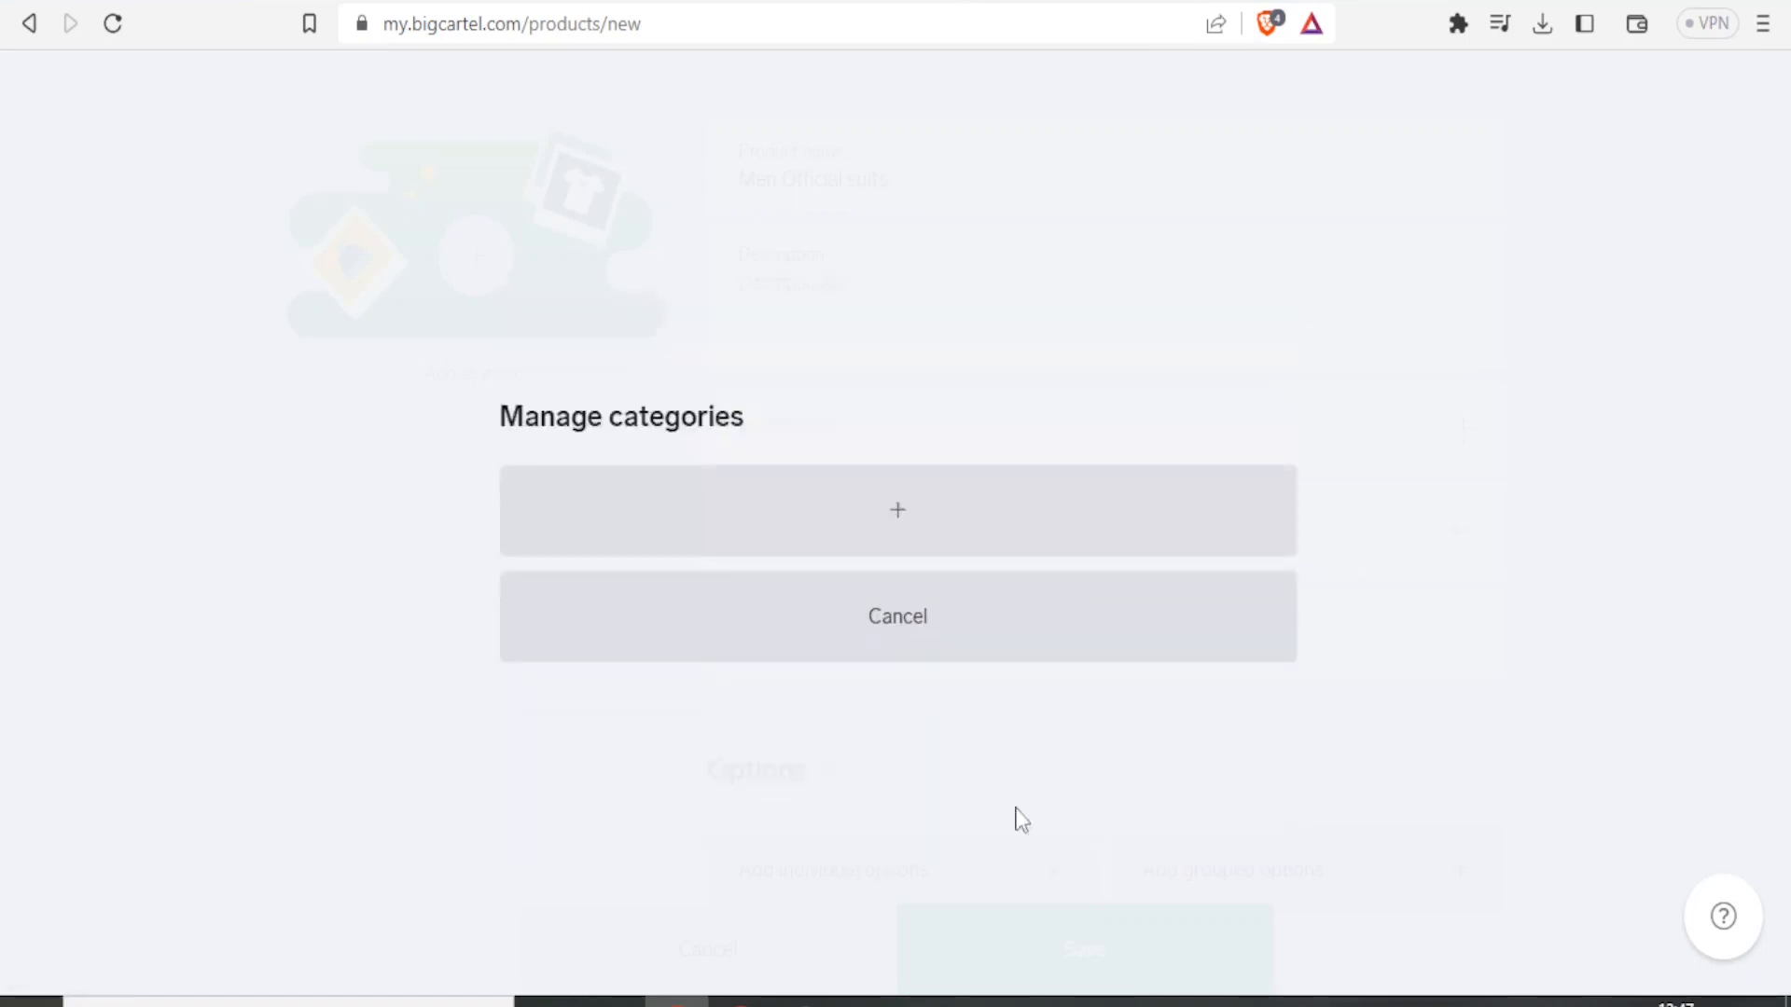
left_click(904, 534)
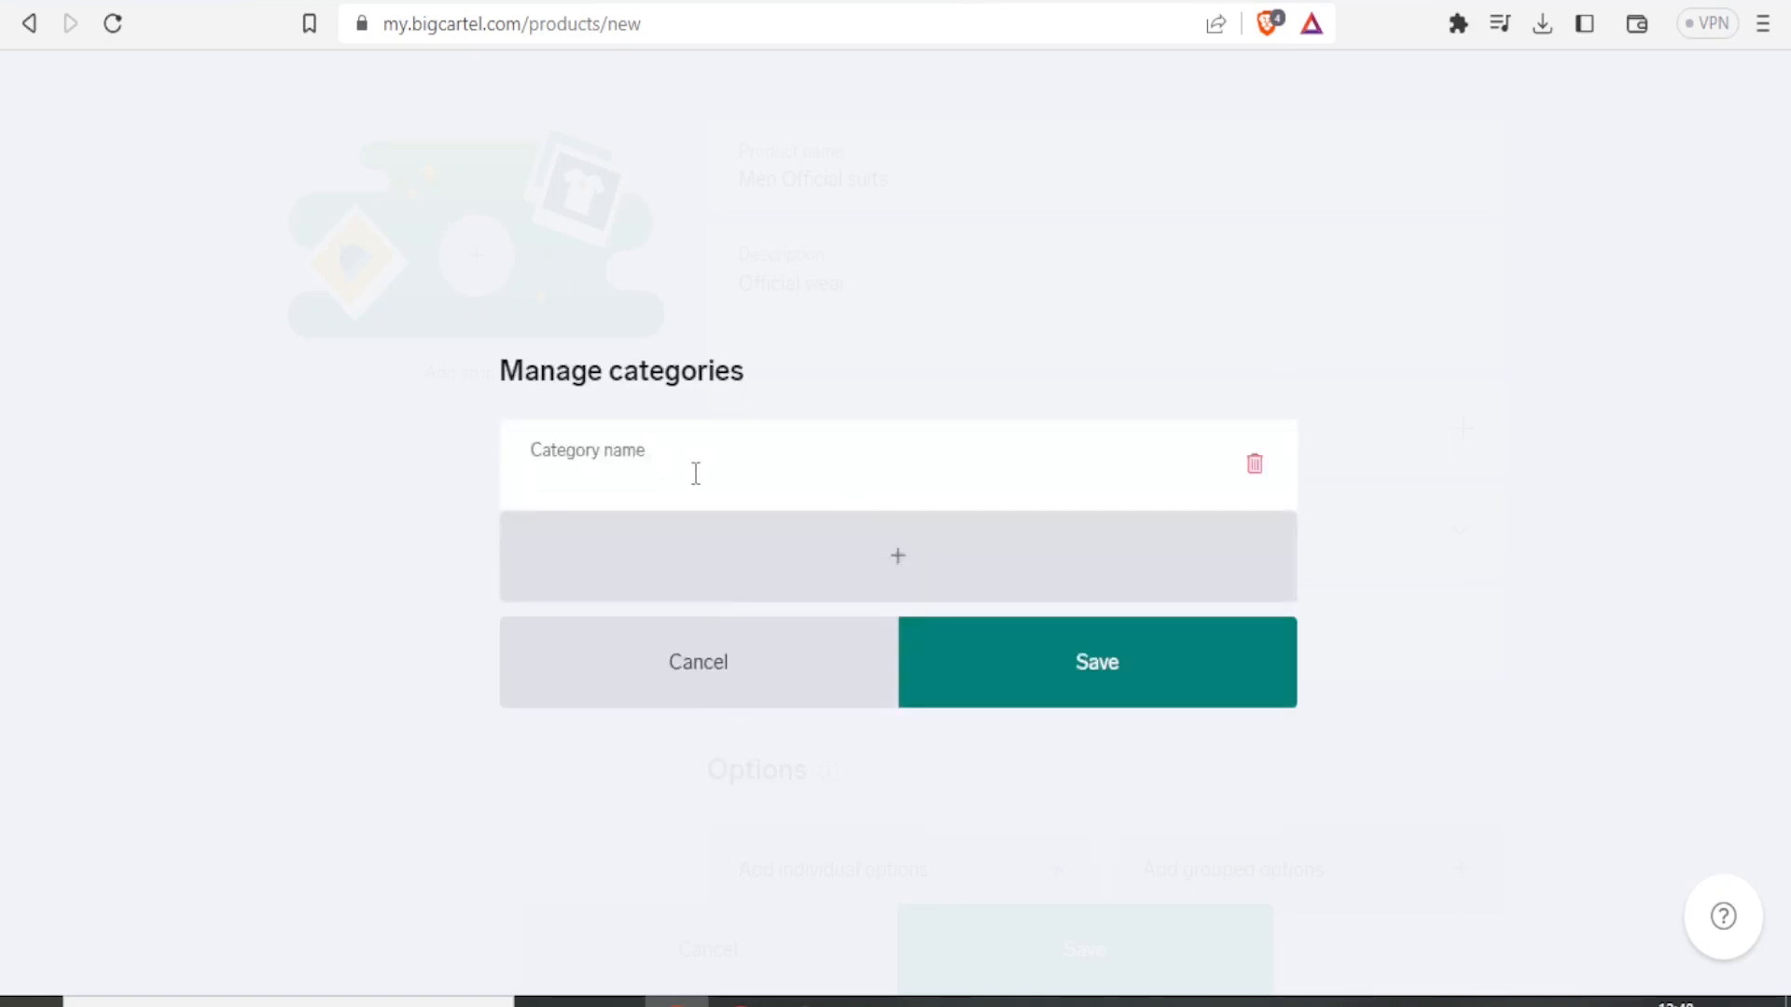
type("Clothes")
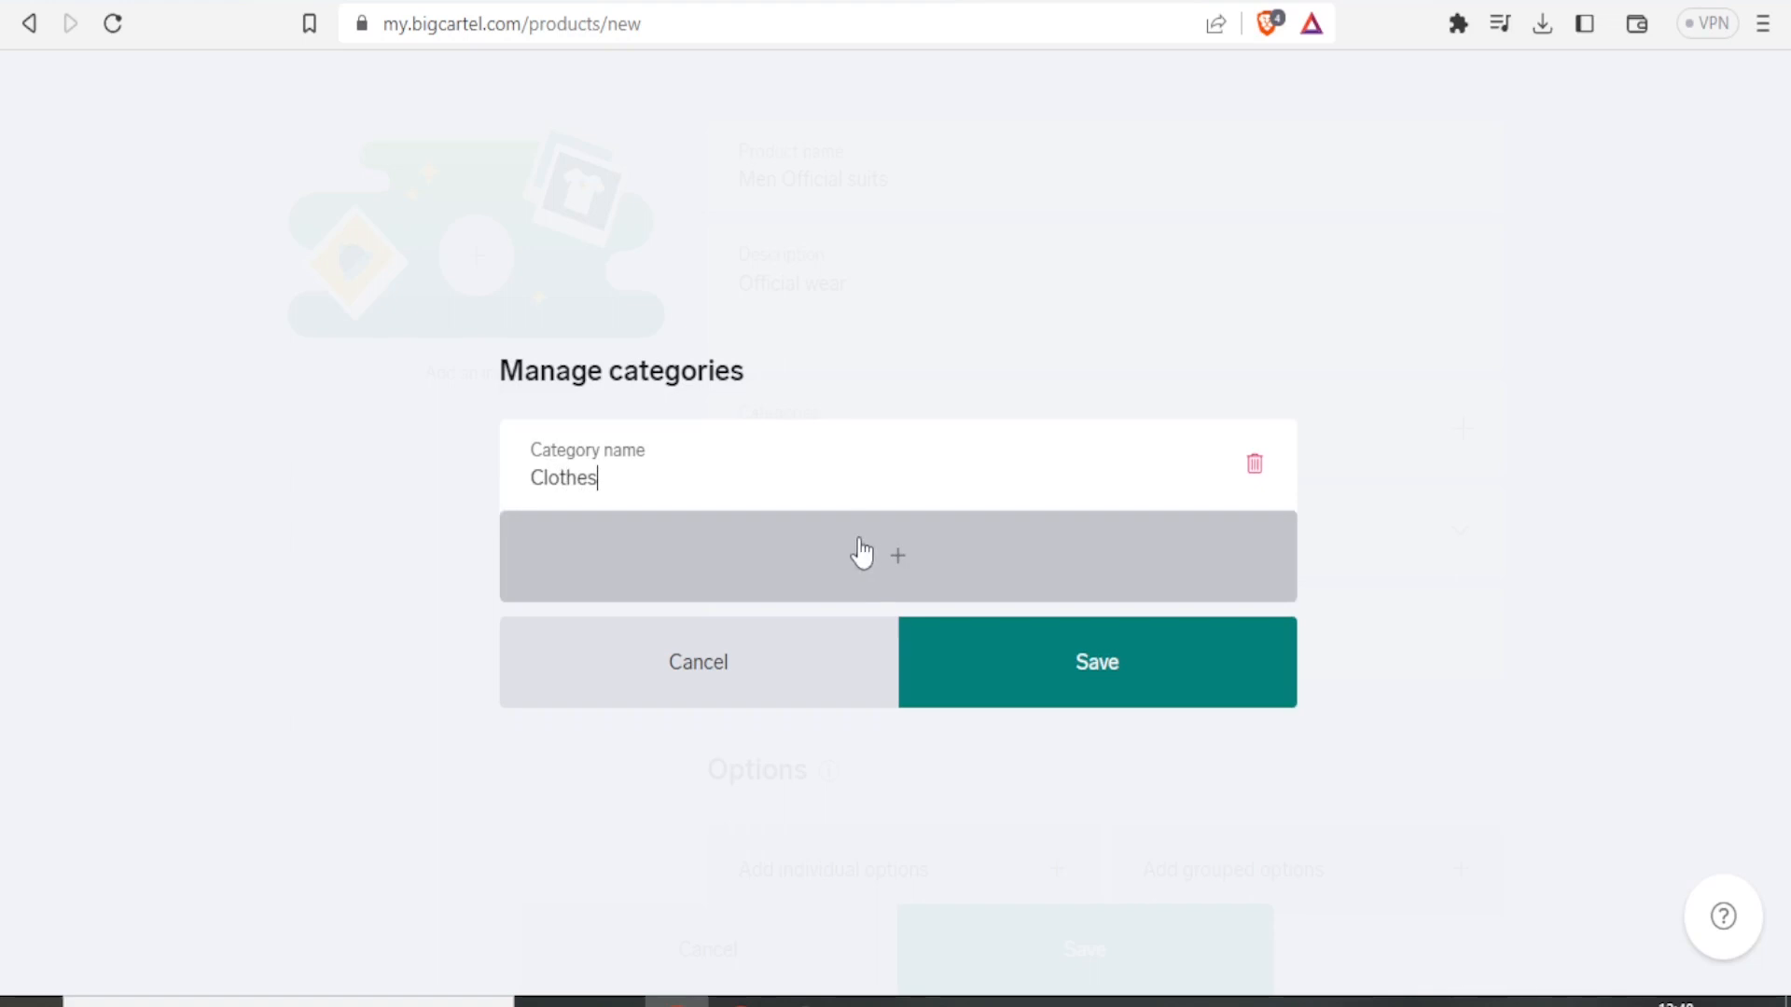
left_click(995, 674)
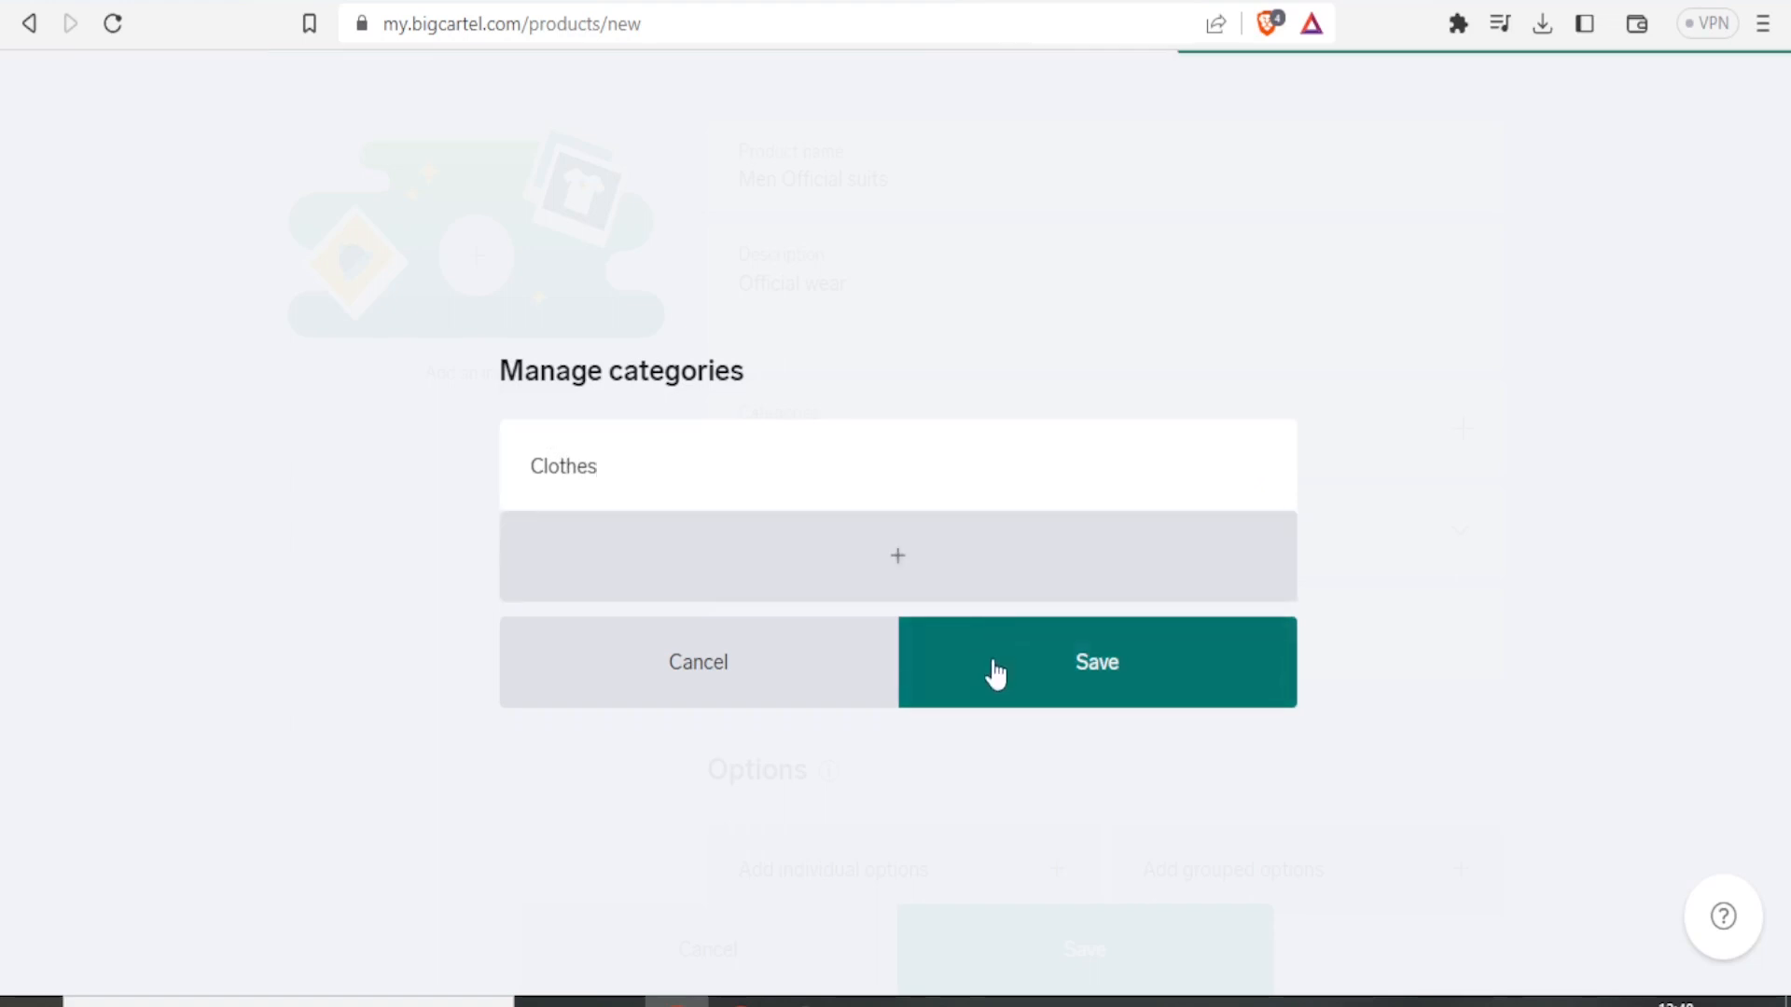
left_click(961, 641)
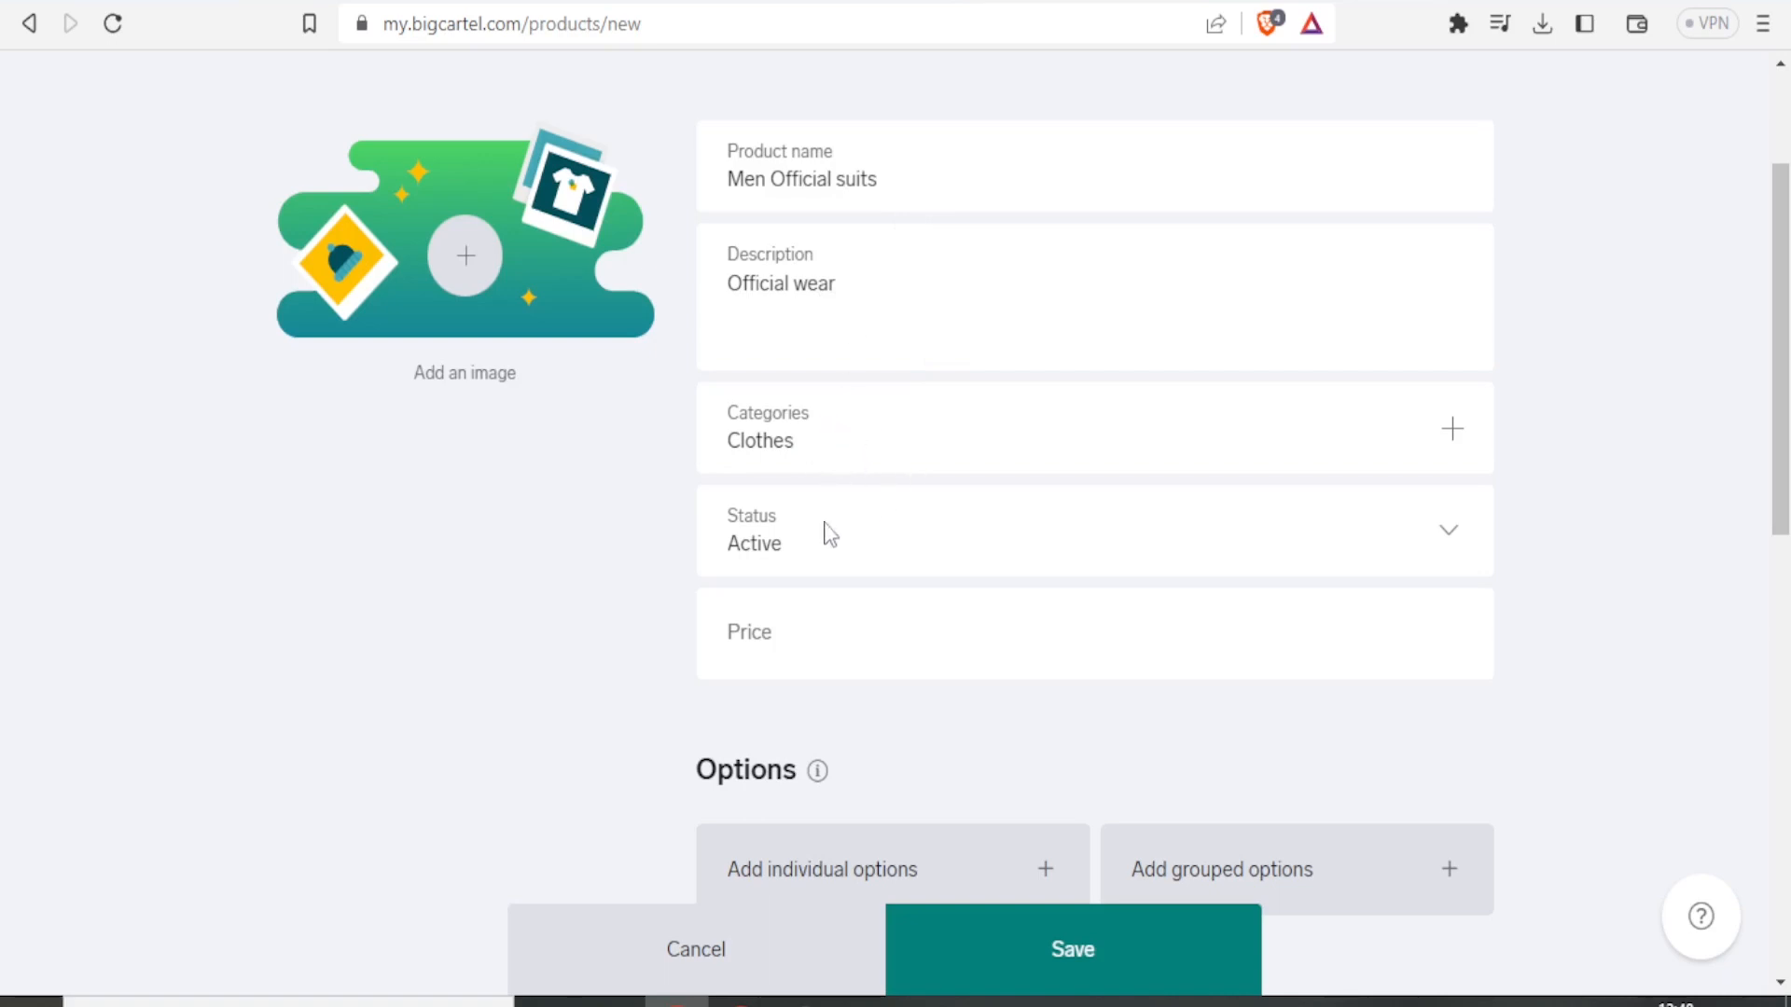
Set the product's price to 300 USD.
left_click(1447, 550)
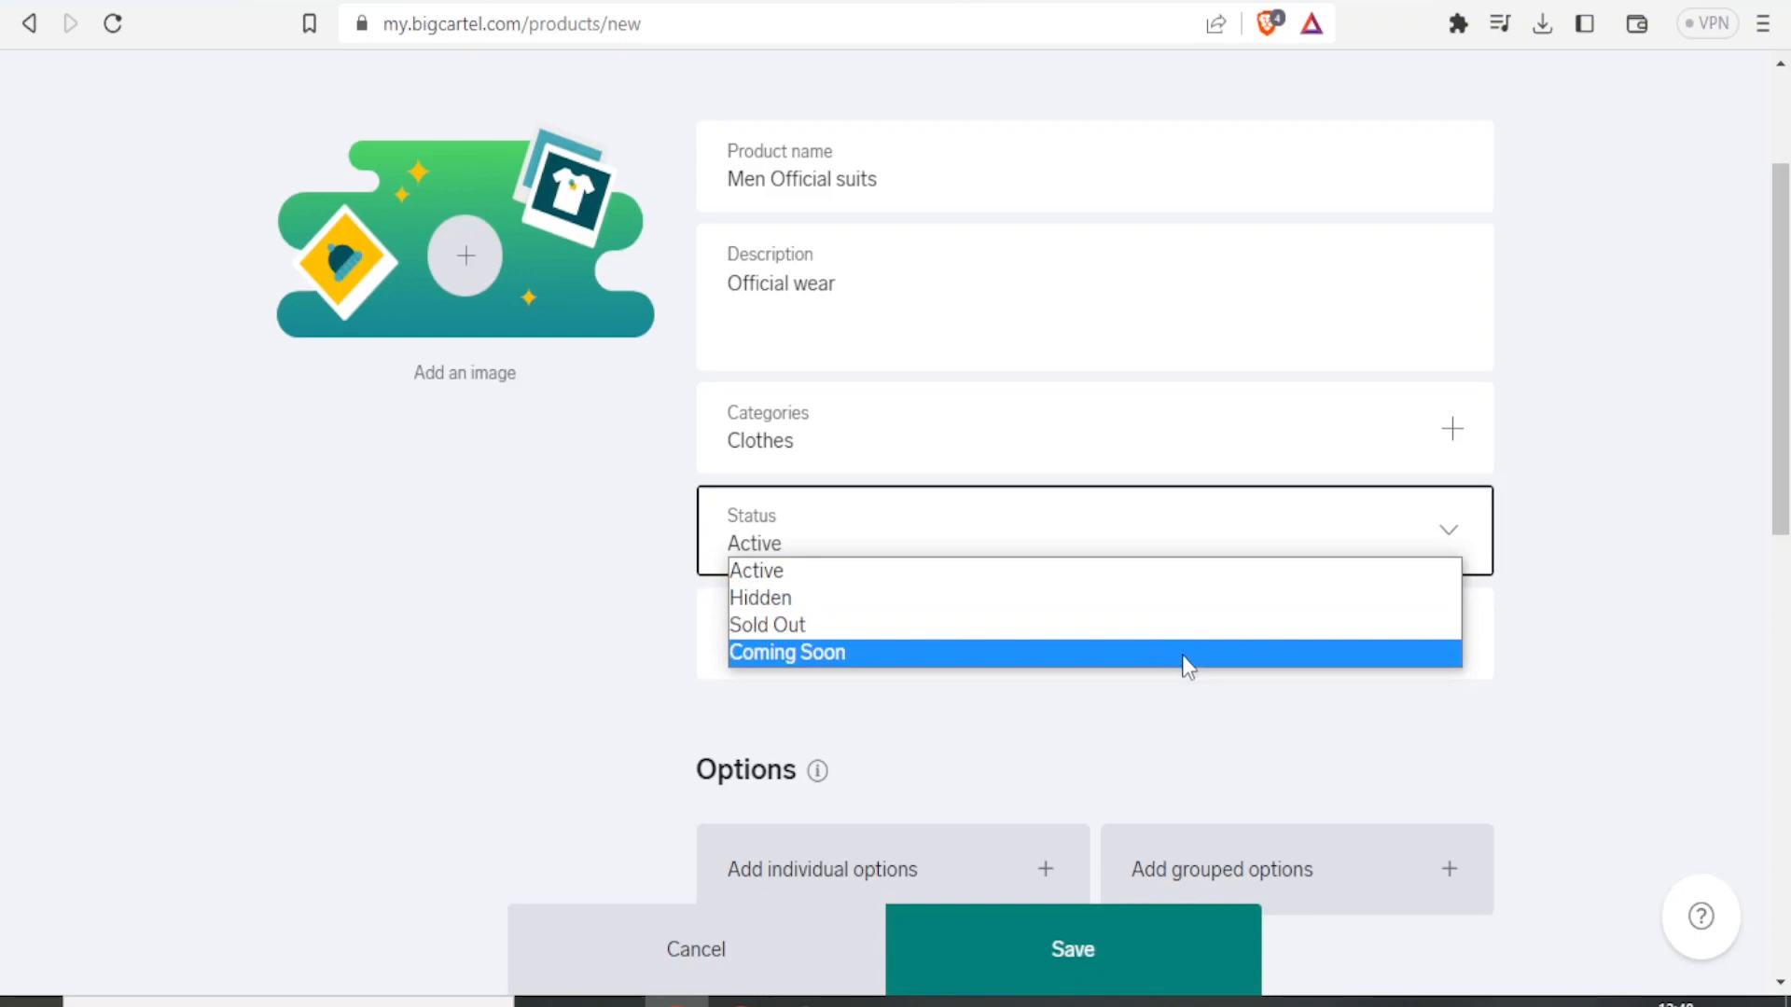
left_click(1177, 588)
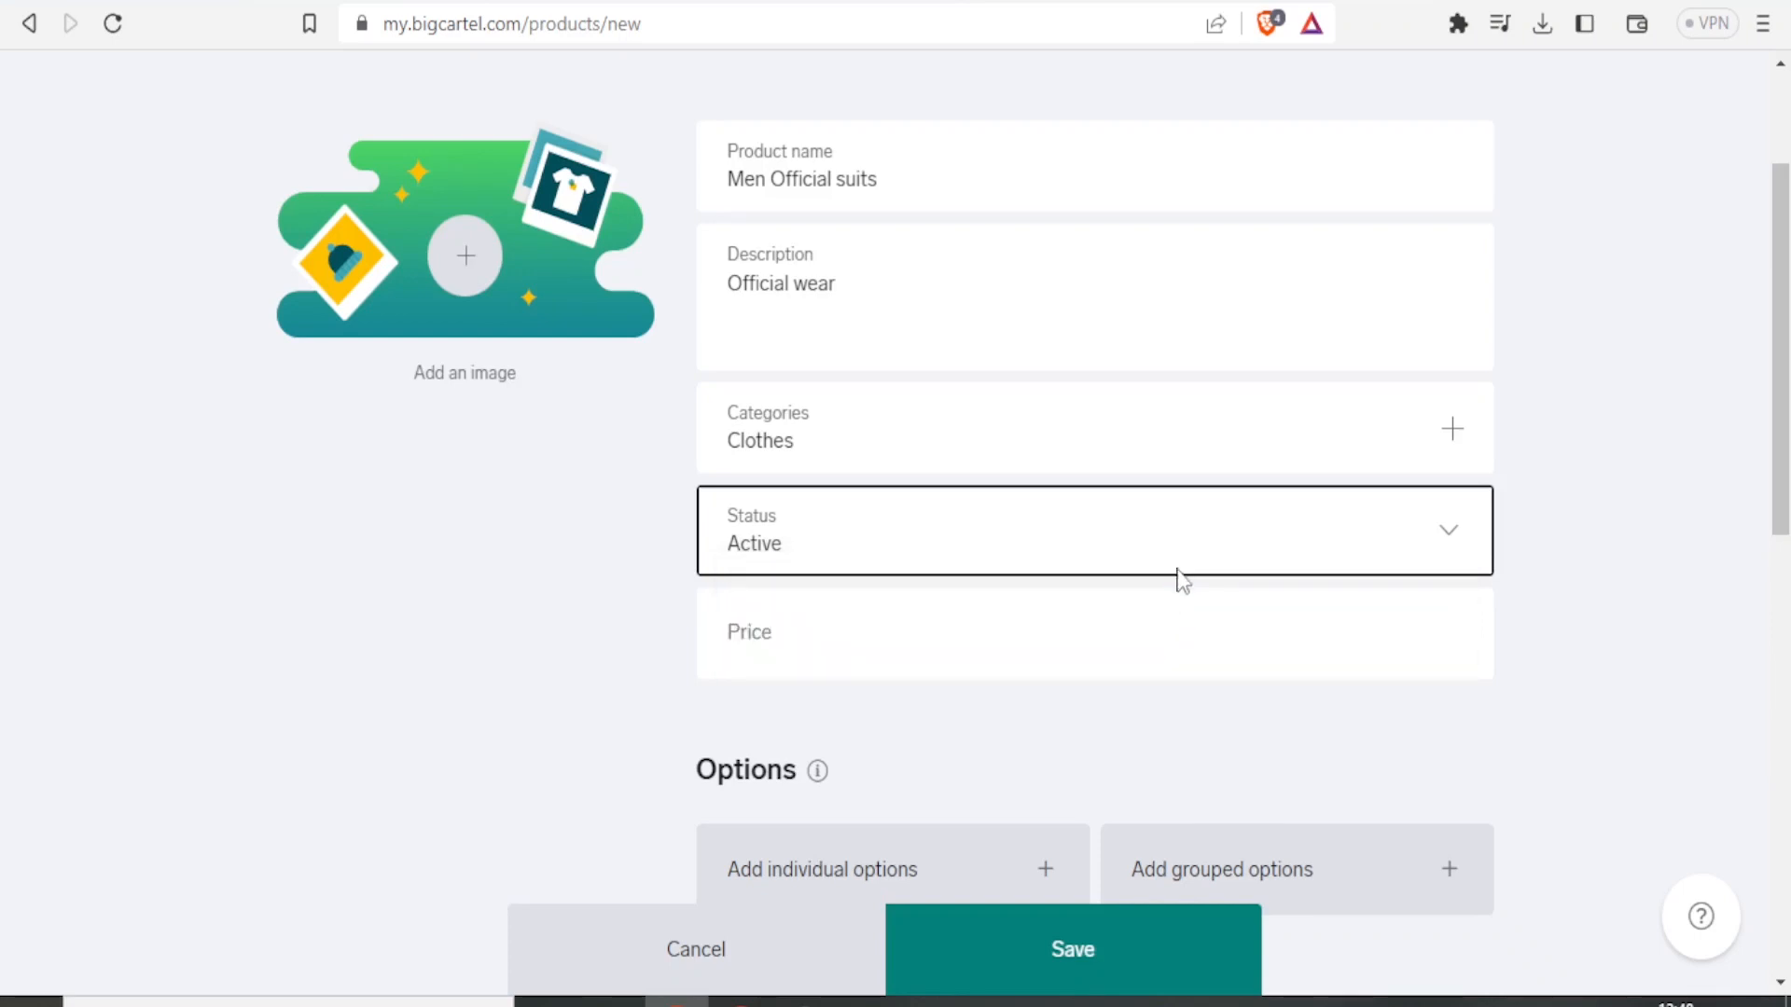
left_click(1071, 651)
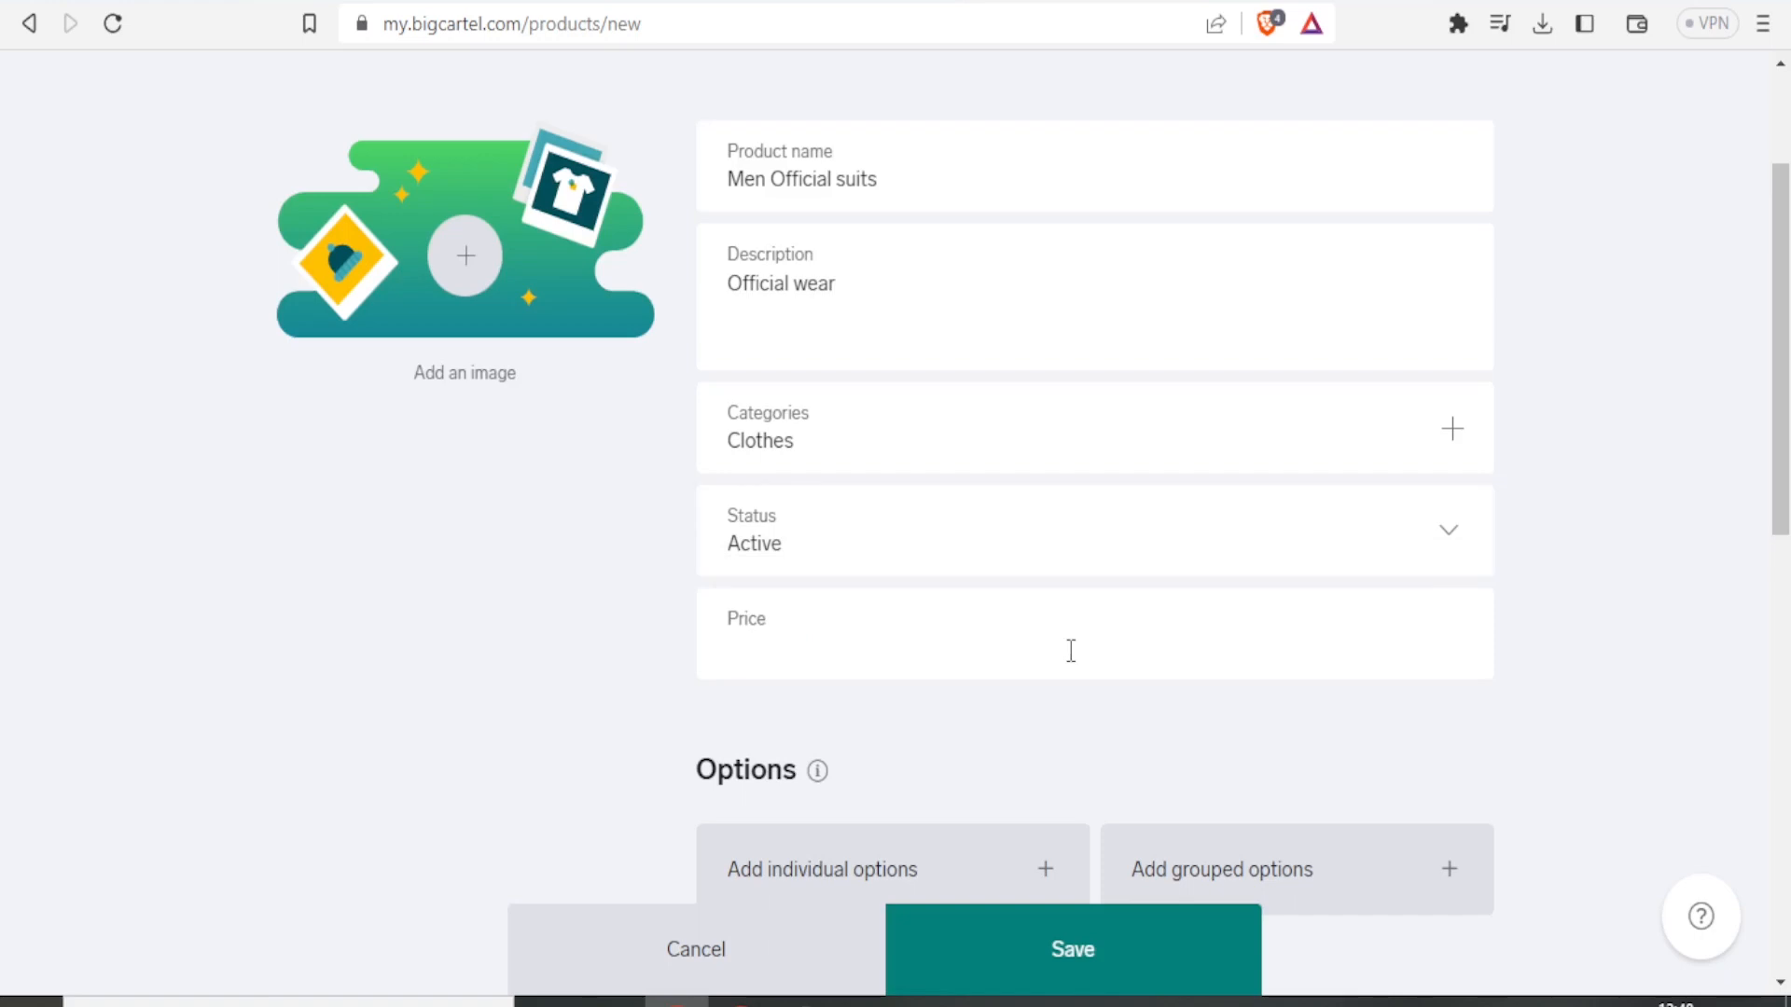
type("300USD")
Add an individual option named Small priced at $250.00.
scroll(1774, 488, "down", 3)
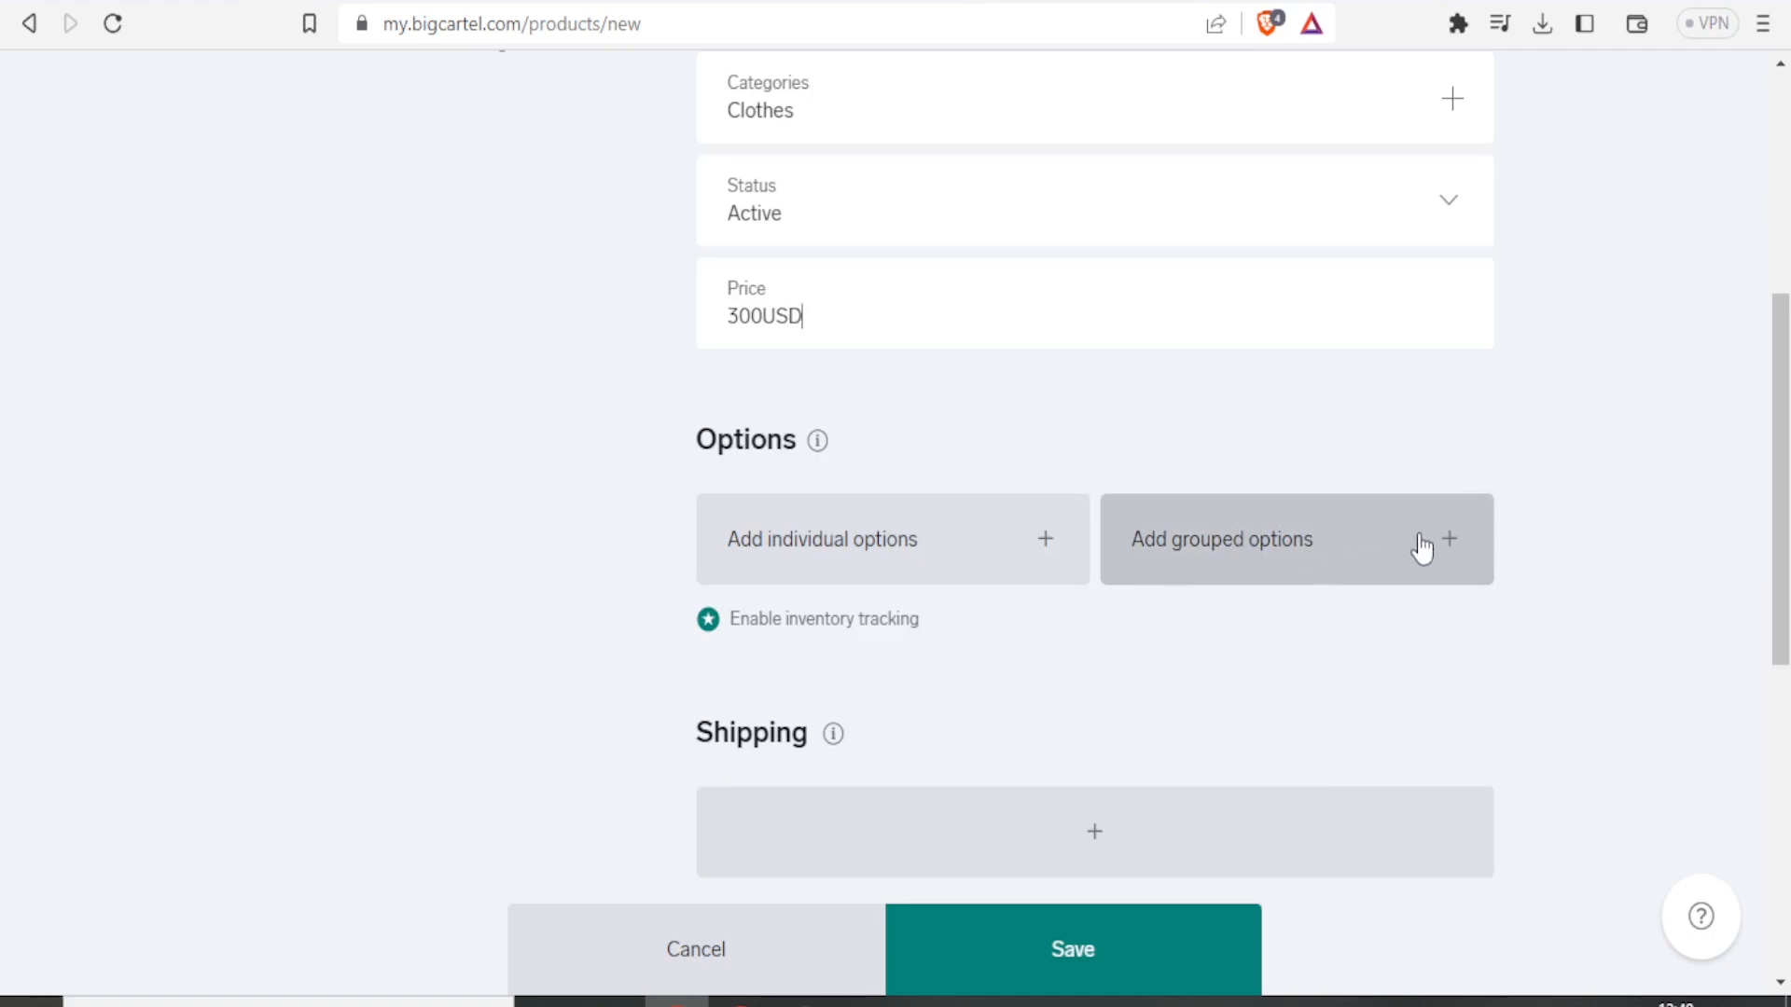
left_click(1047, 550)
left_click(1045, 539)
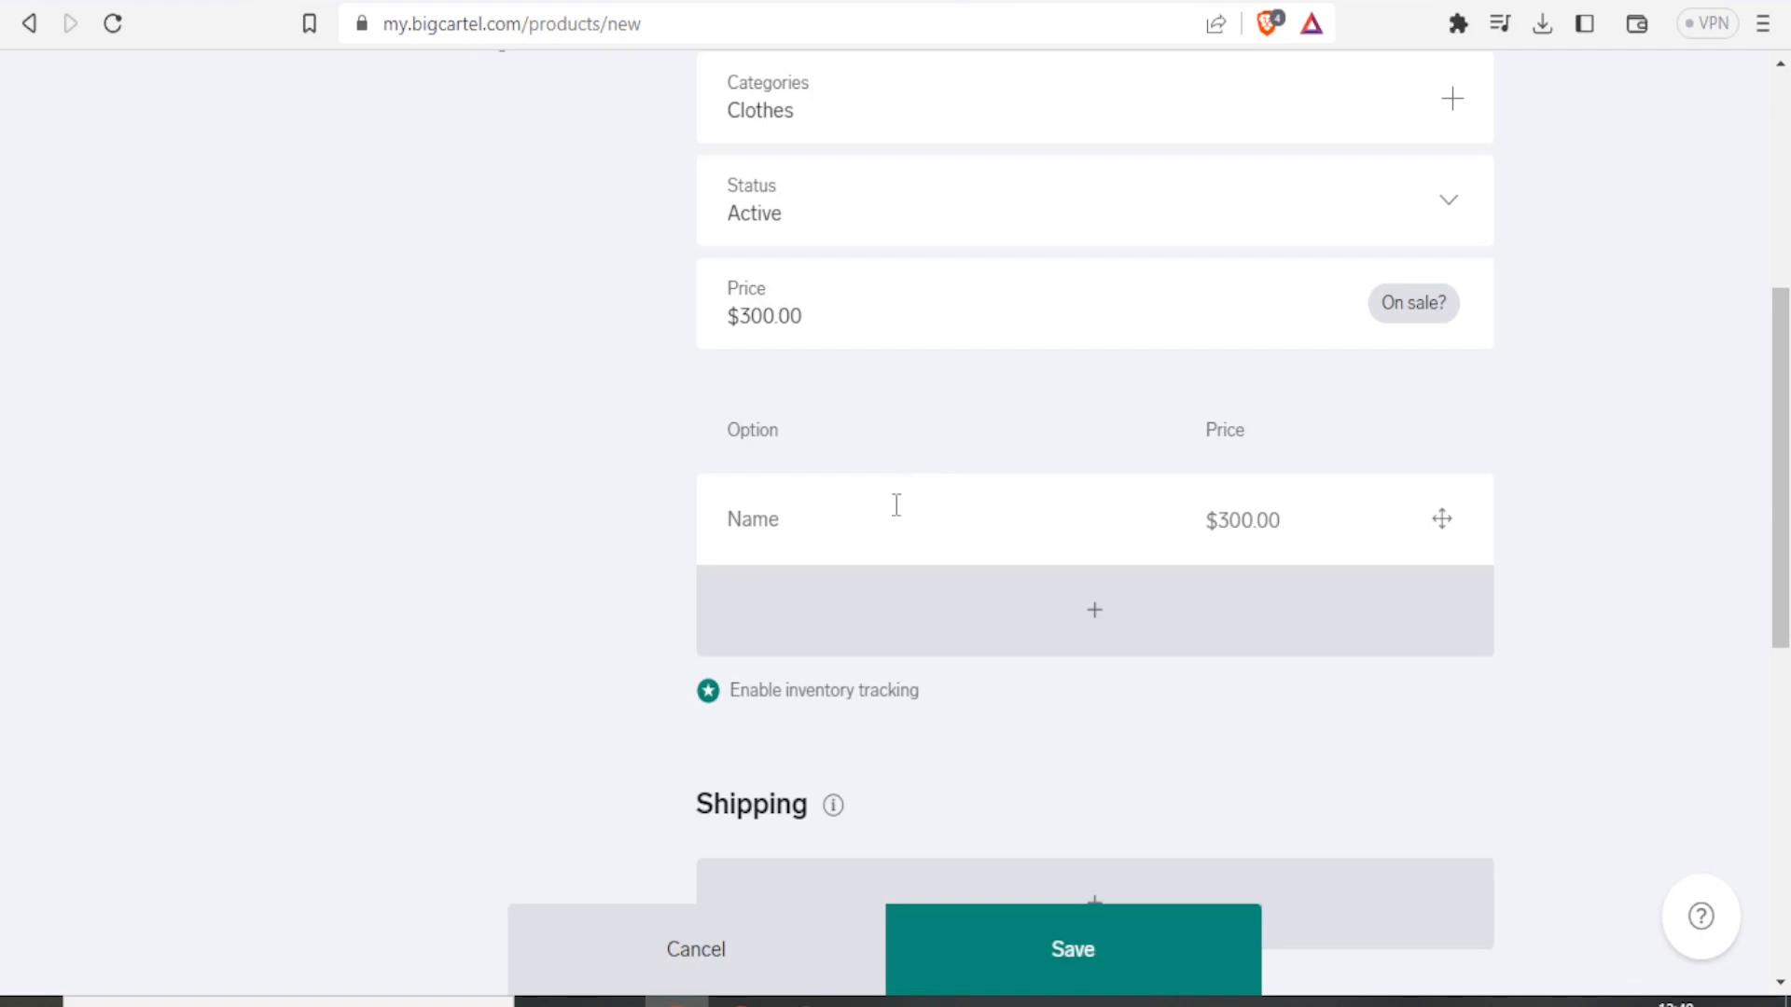
left_click(790, 536)
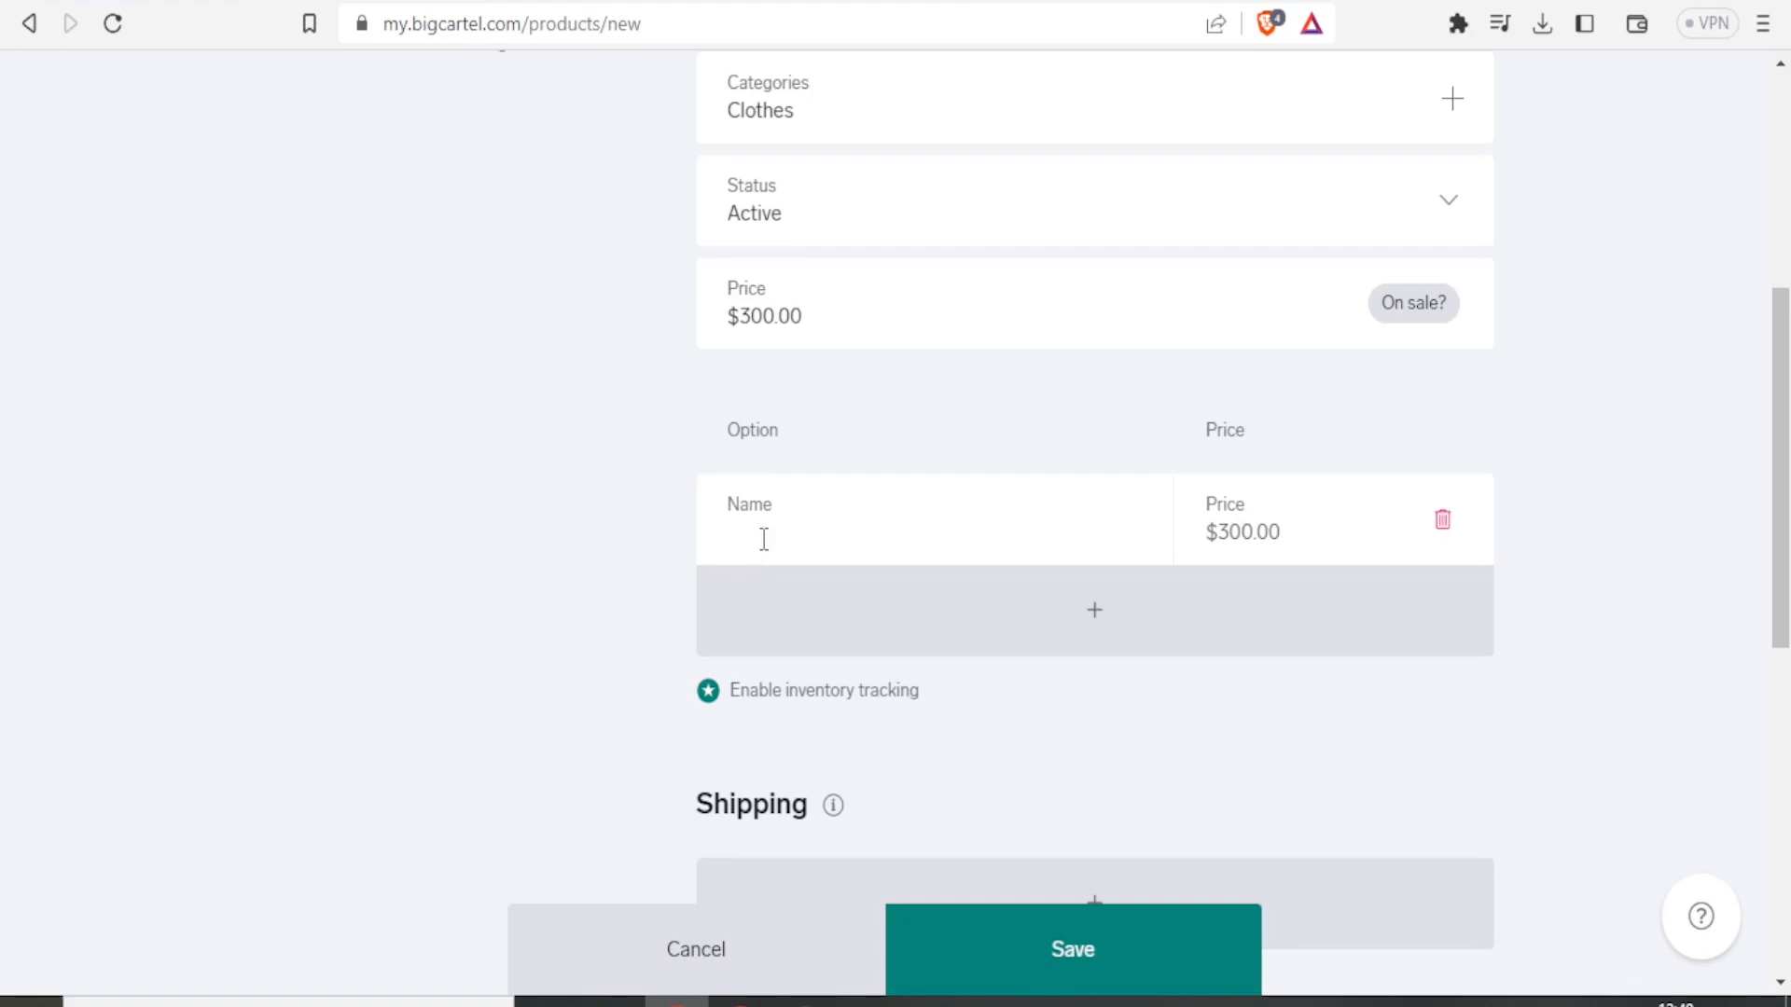
scroll(757, 501, "down", 1)
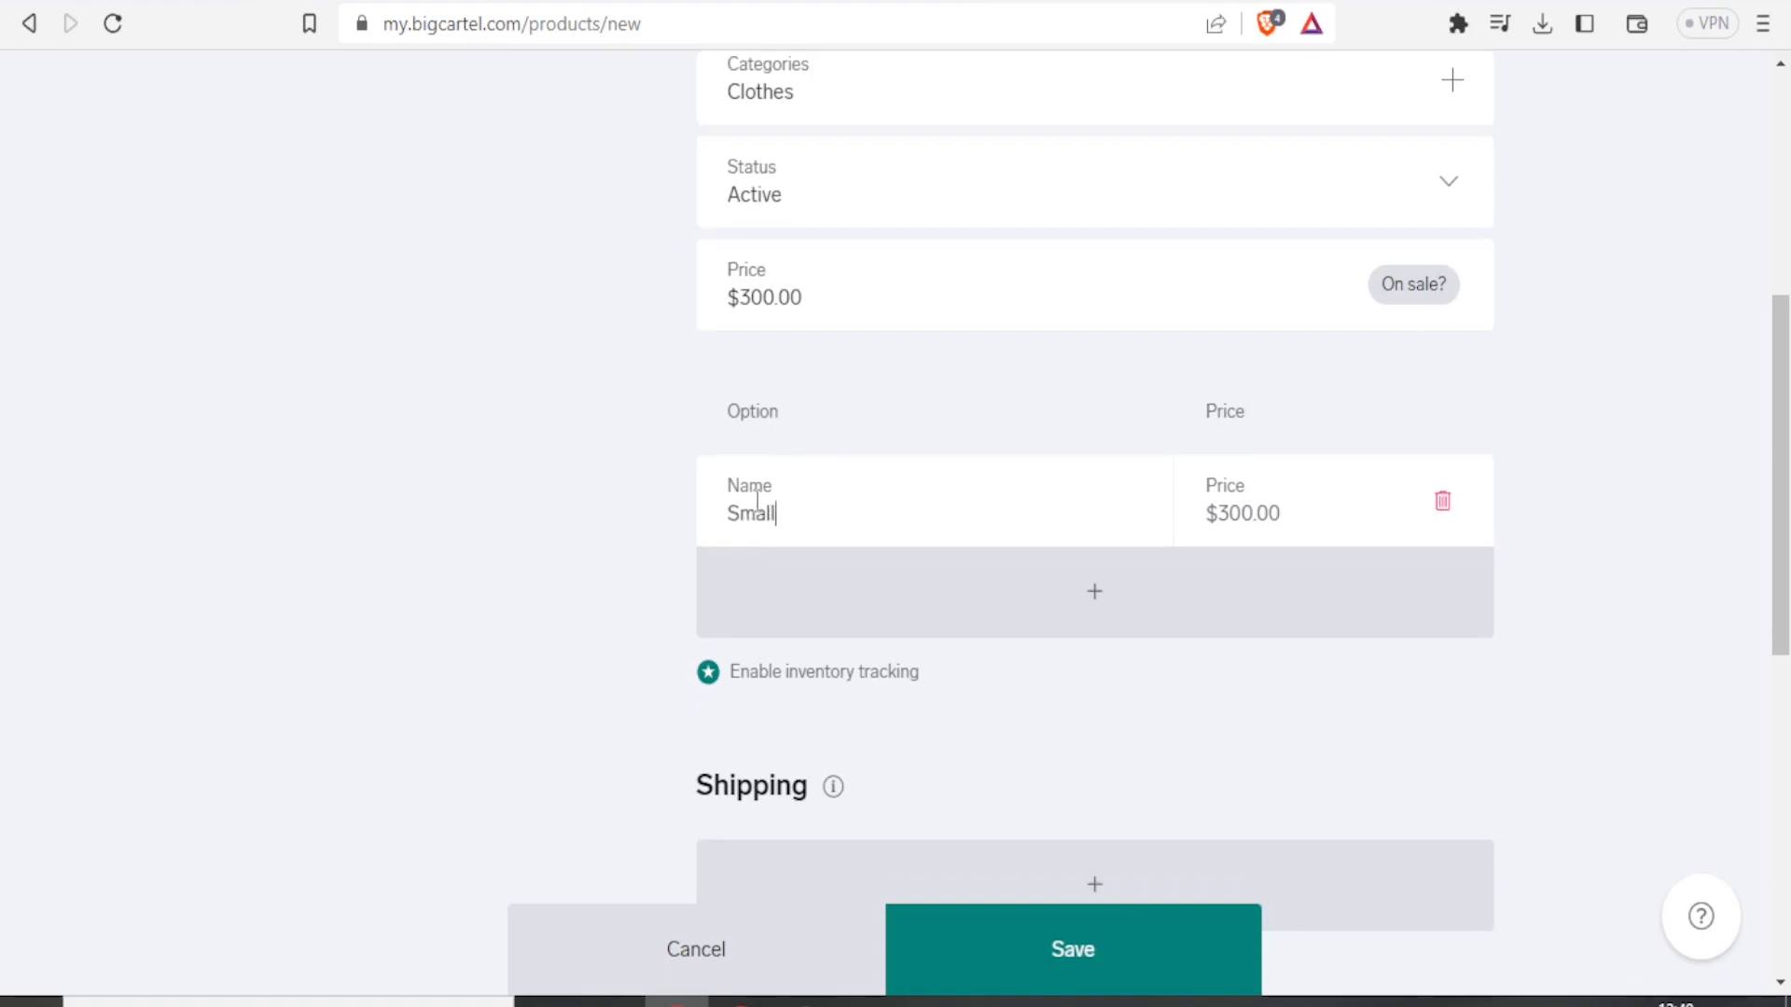
left_click(1232, 509)
key("BackSpace")
key("BackSpace")
type("25")
Add a second product option named Medium.
left_click(1103, 597)
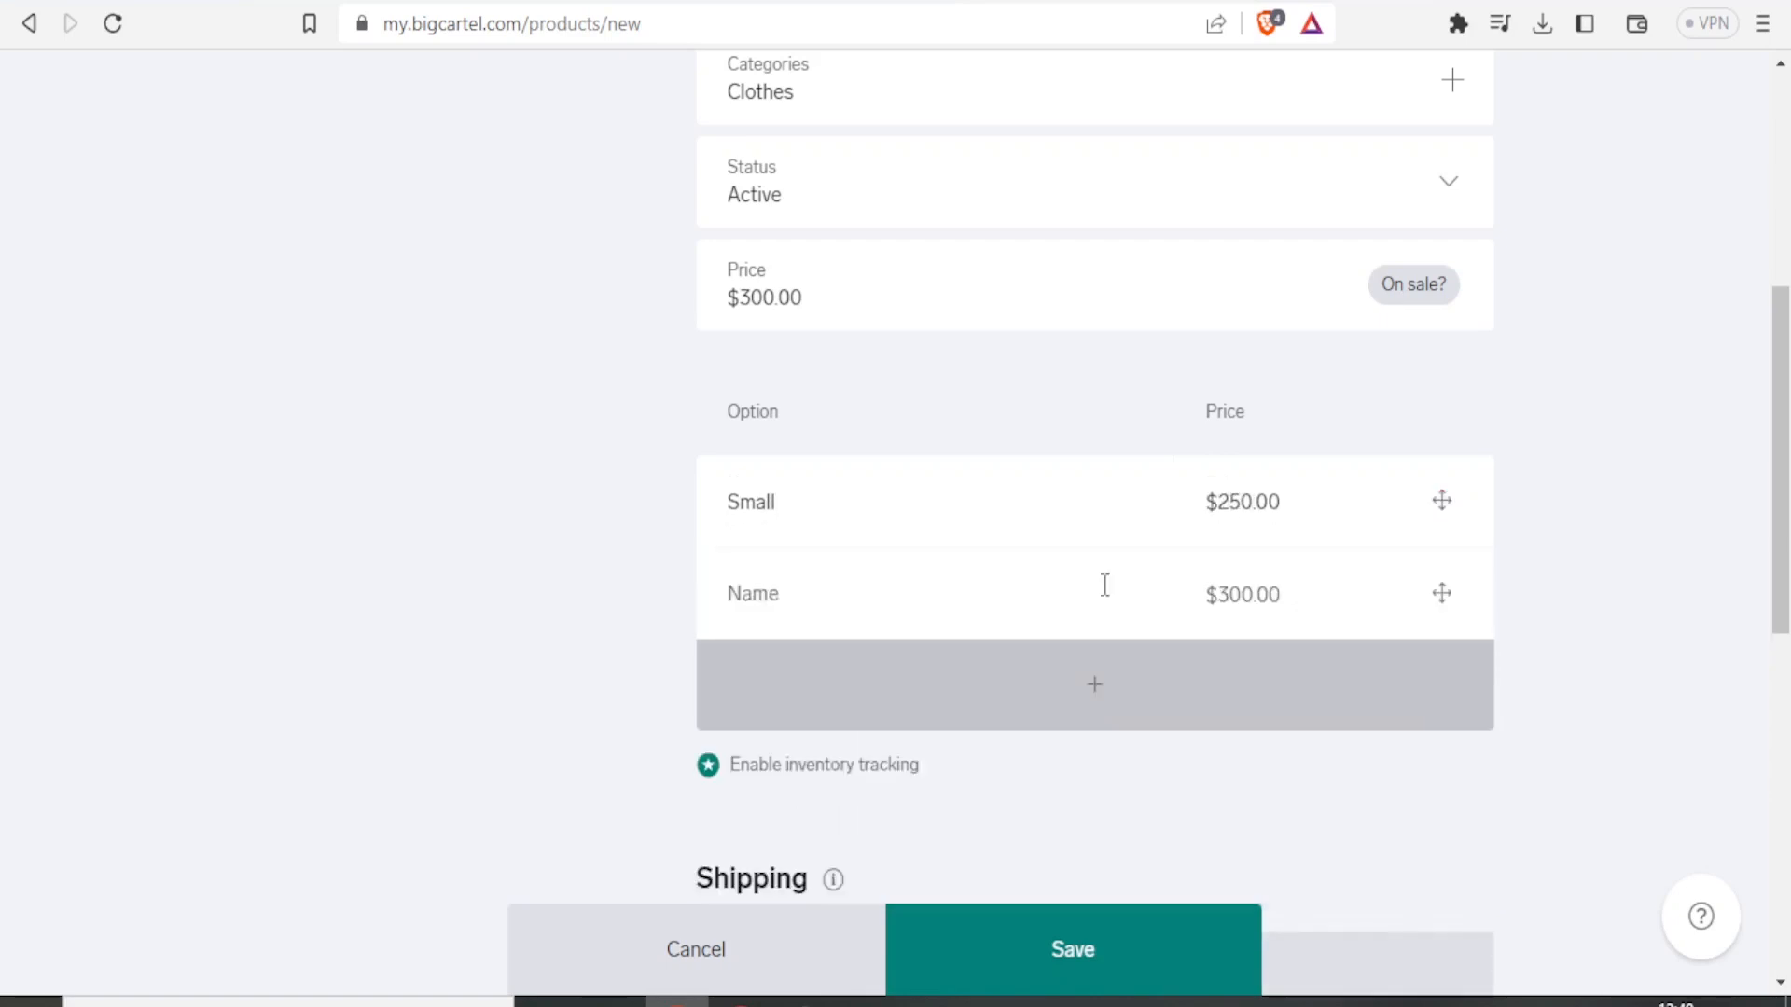
left_click(835, 609)
type("M")
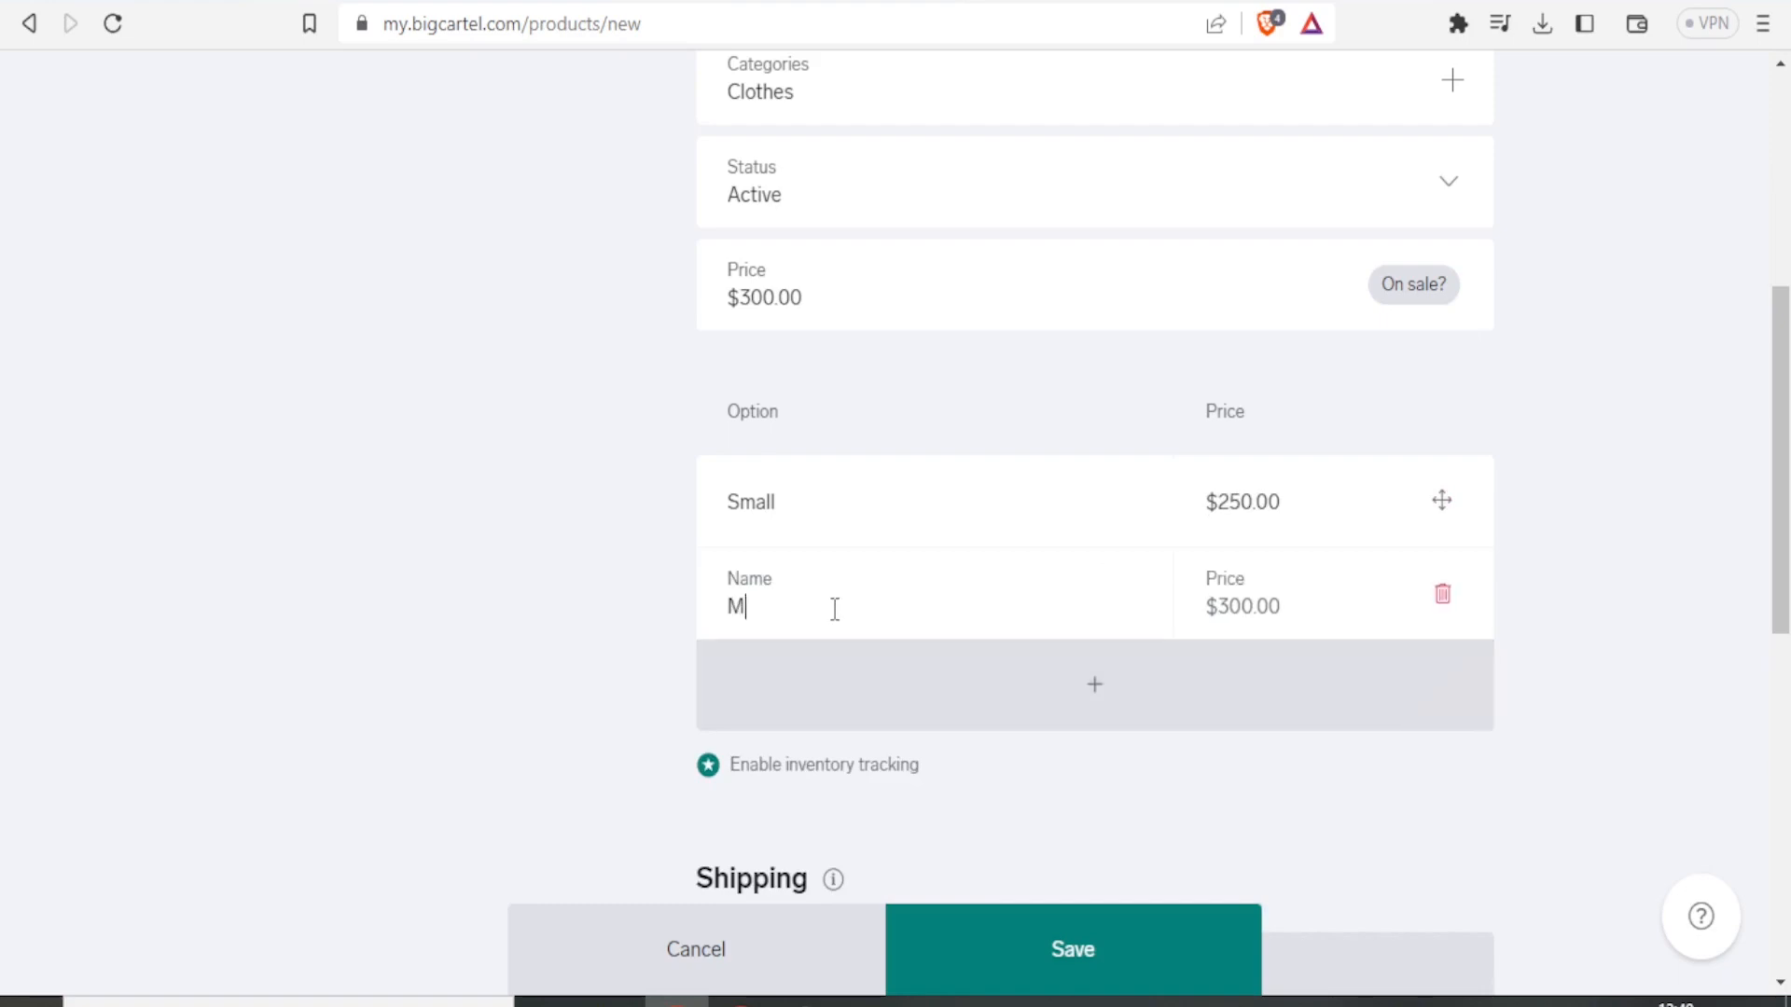
type("edium")
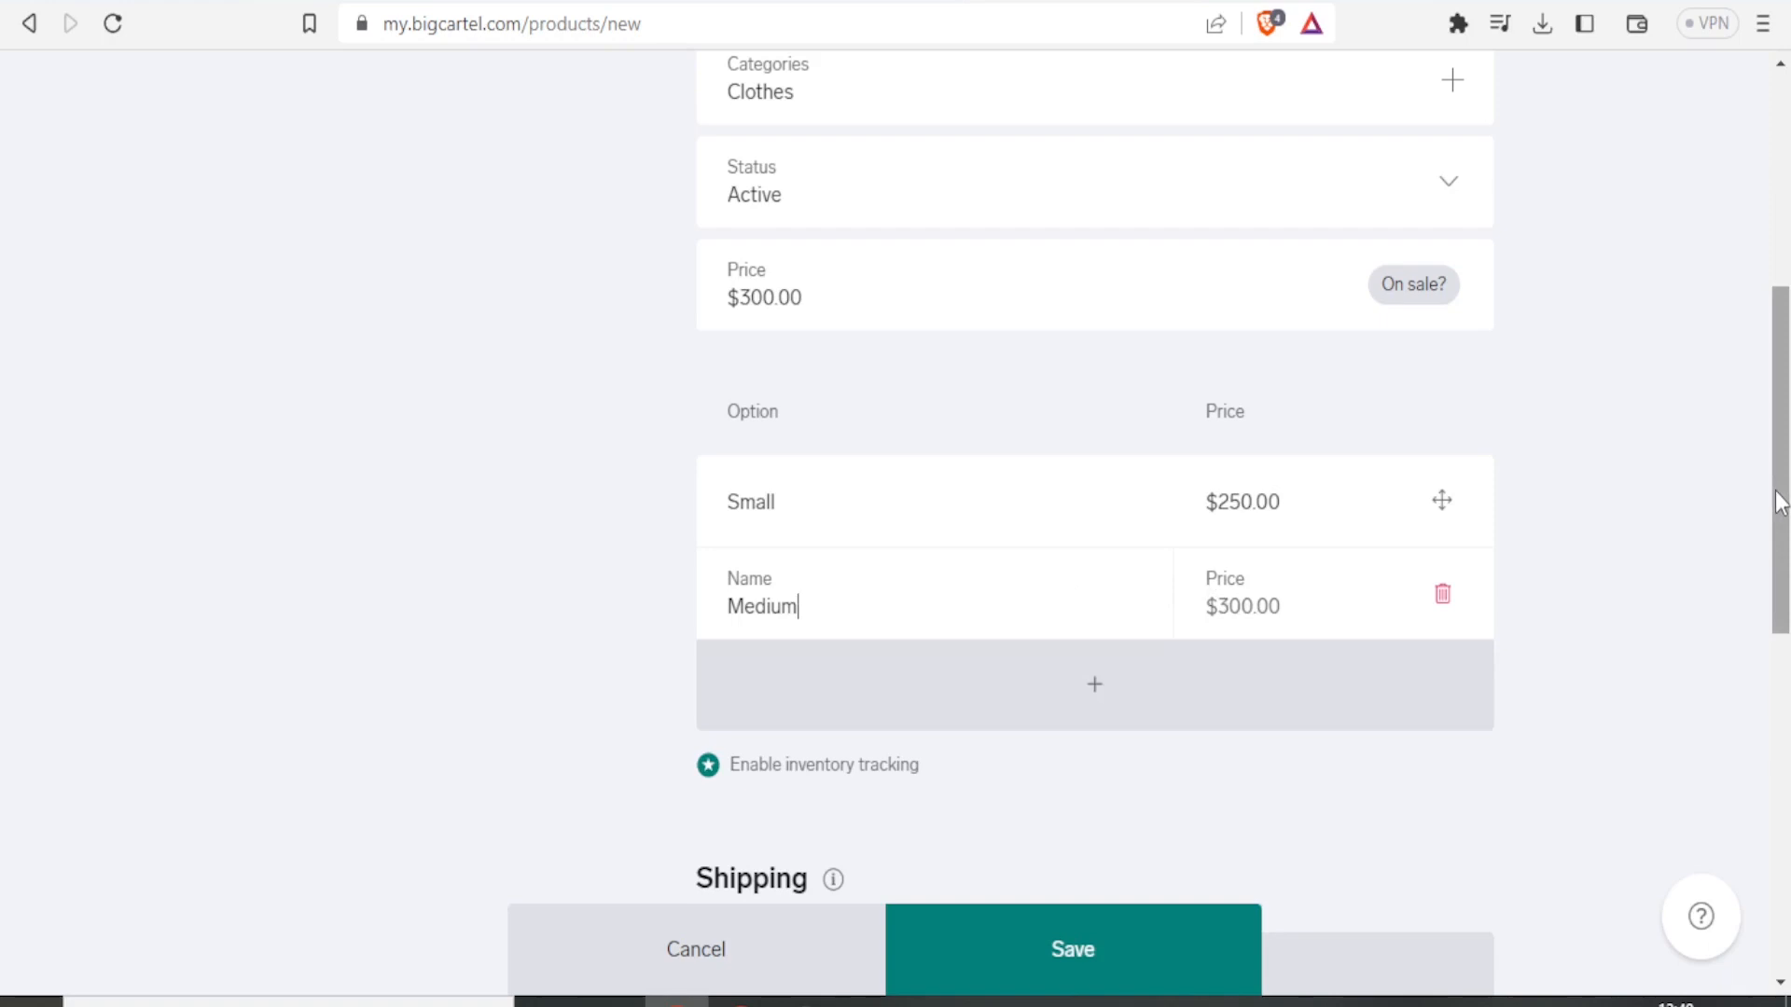
scroll(1779, 527, "down", 3)
scroll(1781, 583, "down", 2)
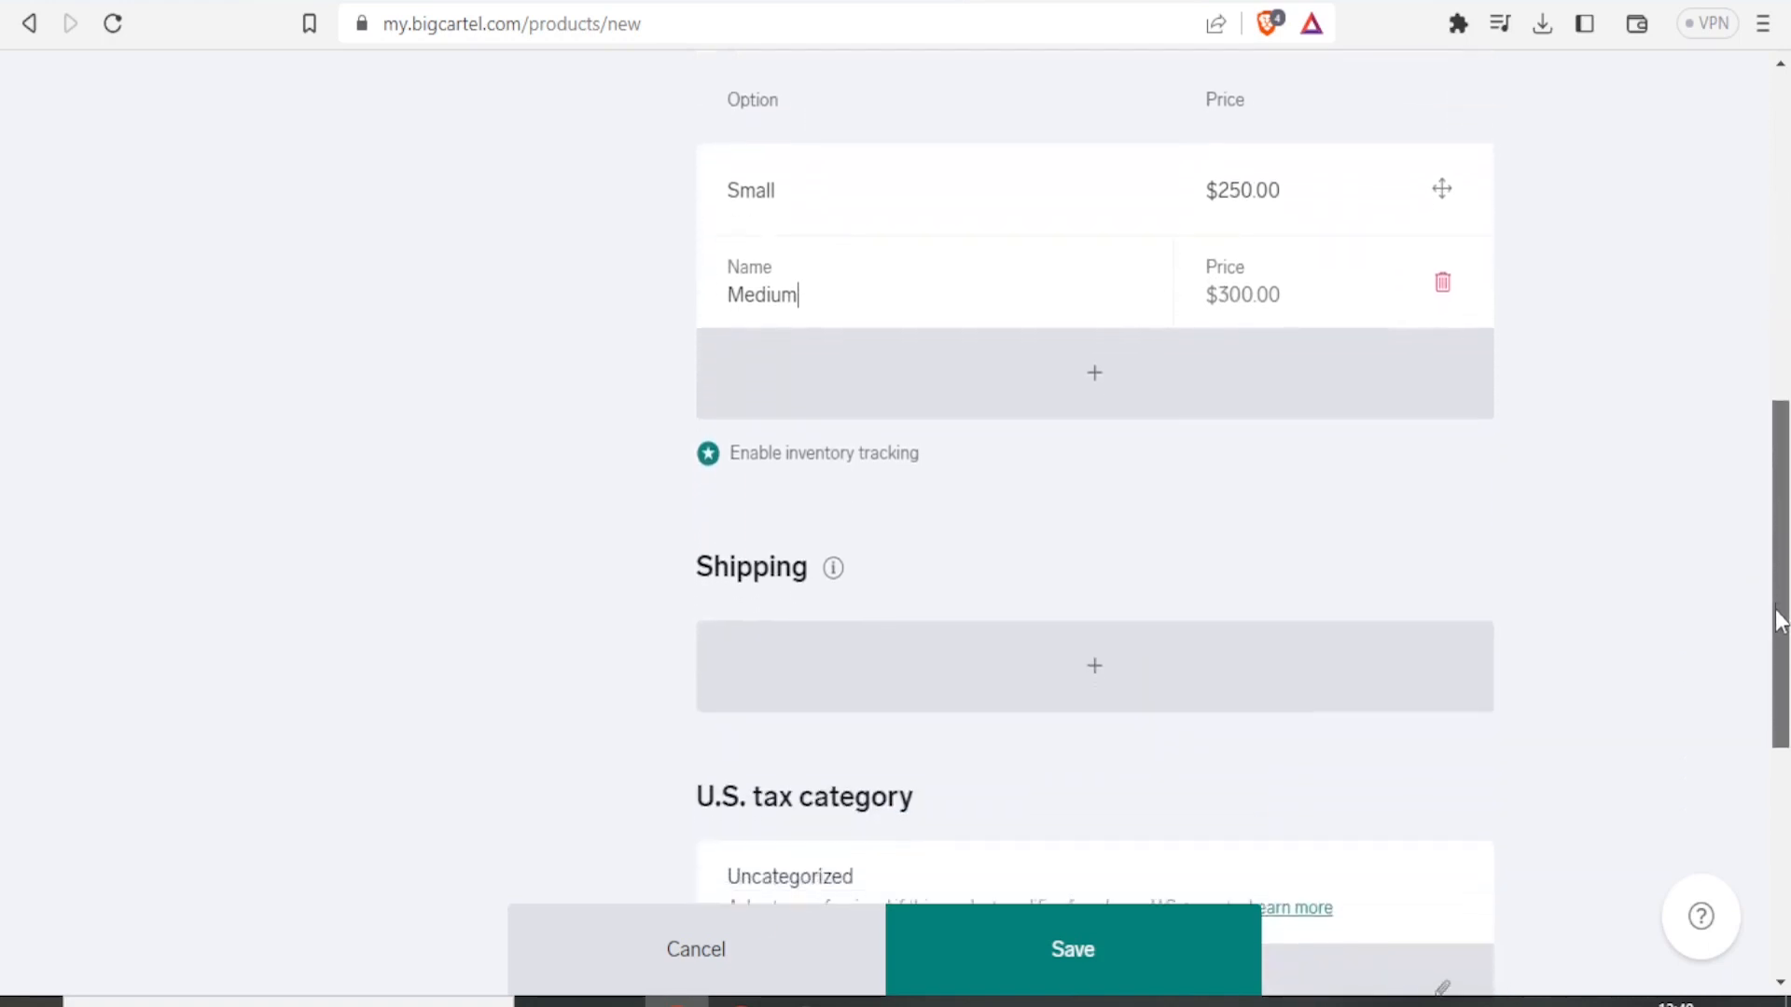
left_click(1651, 469)
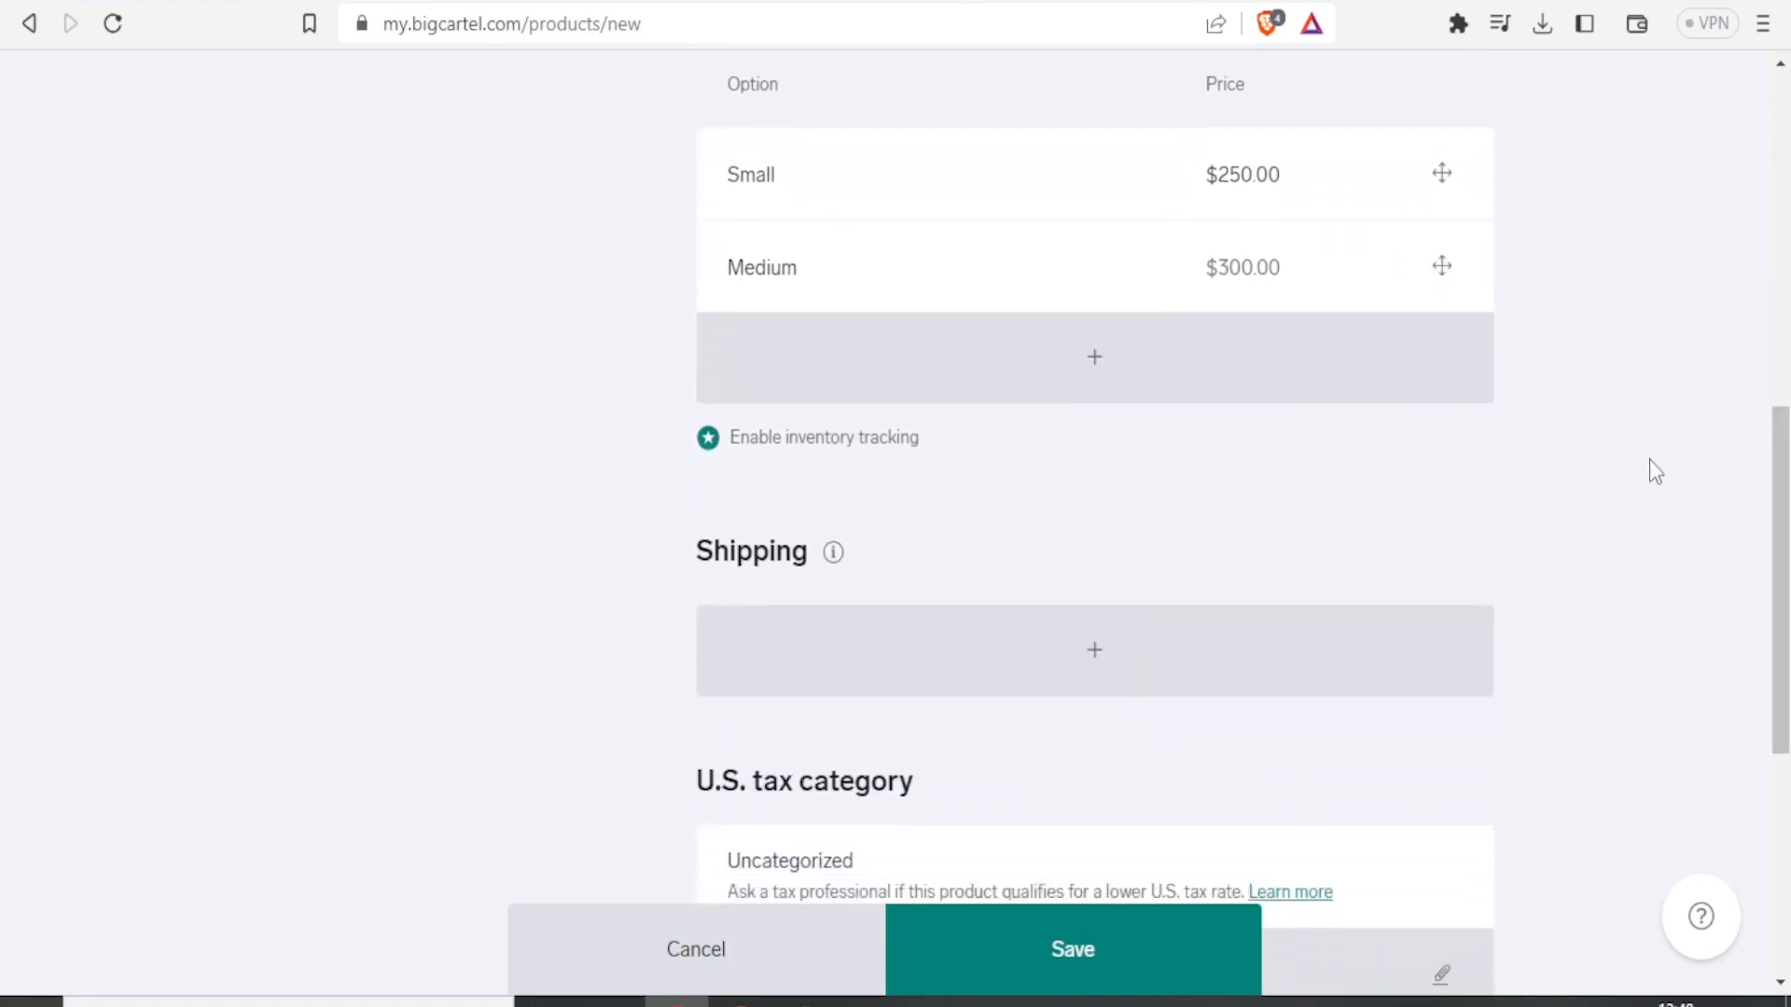
Add a shipping rate for India costing 10 when the product ships alone.
left_click(1096, 654)
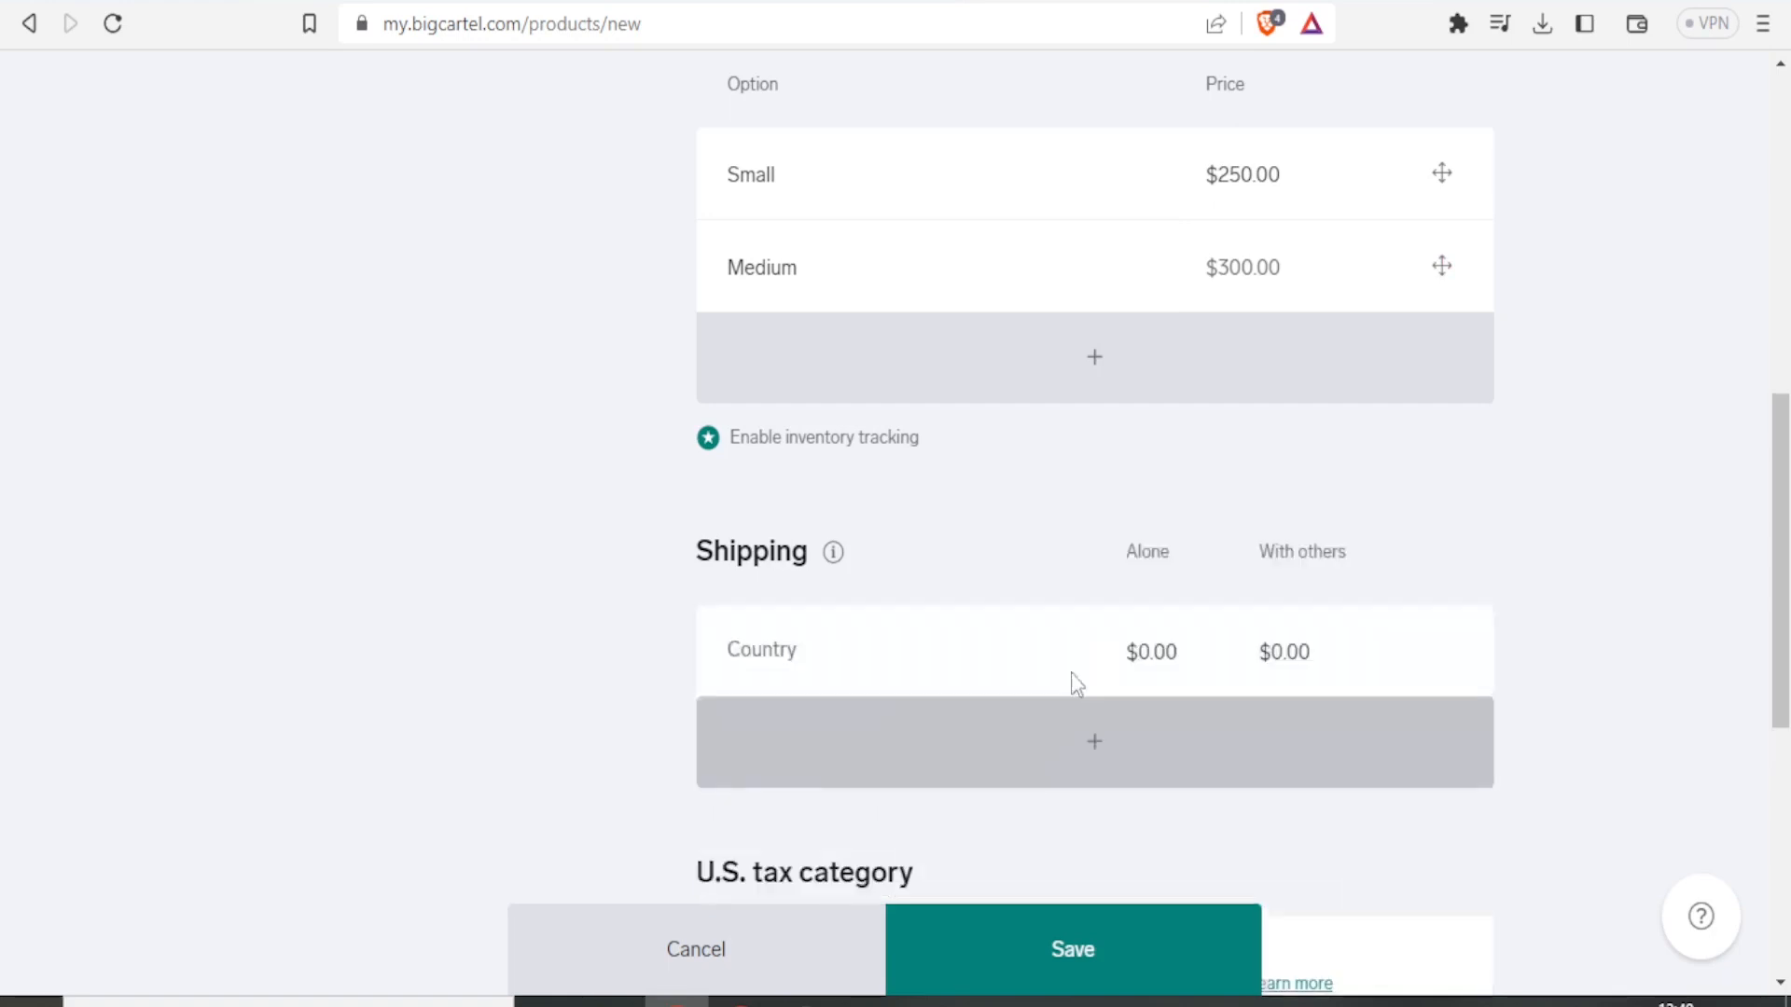
left_click(784, 652)
type("india")
key("Return")
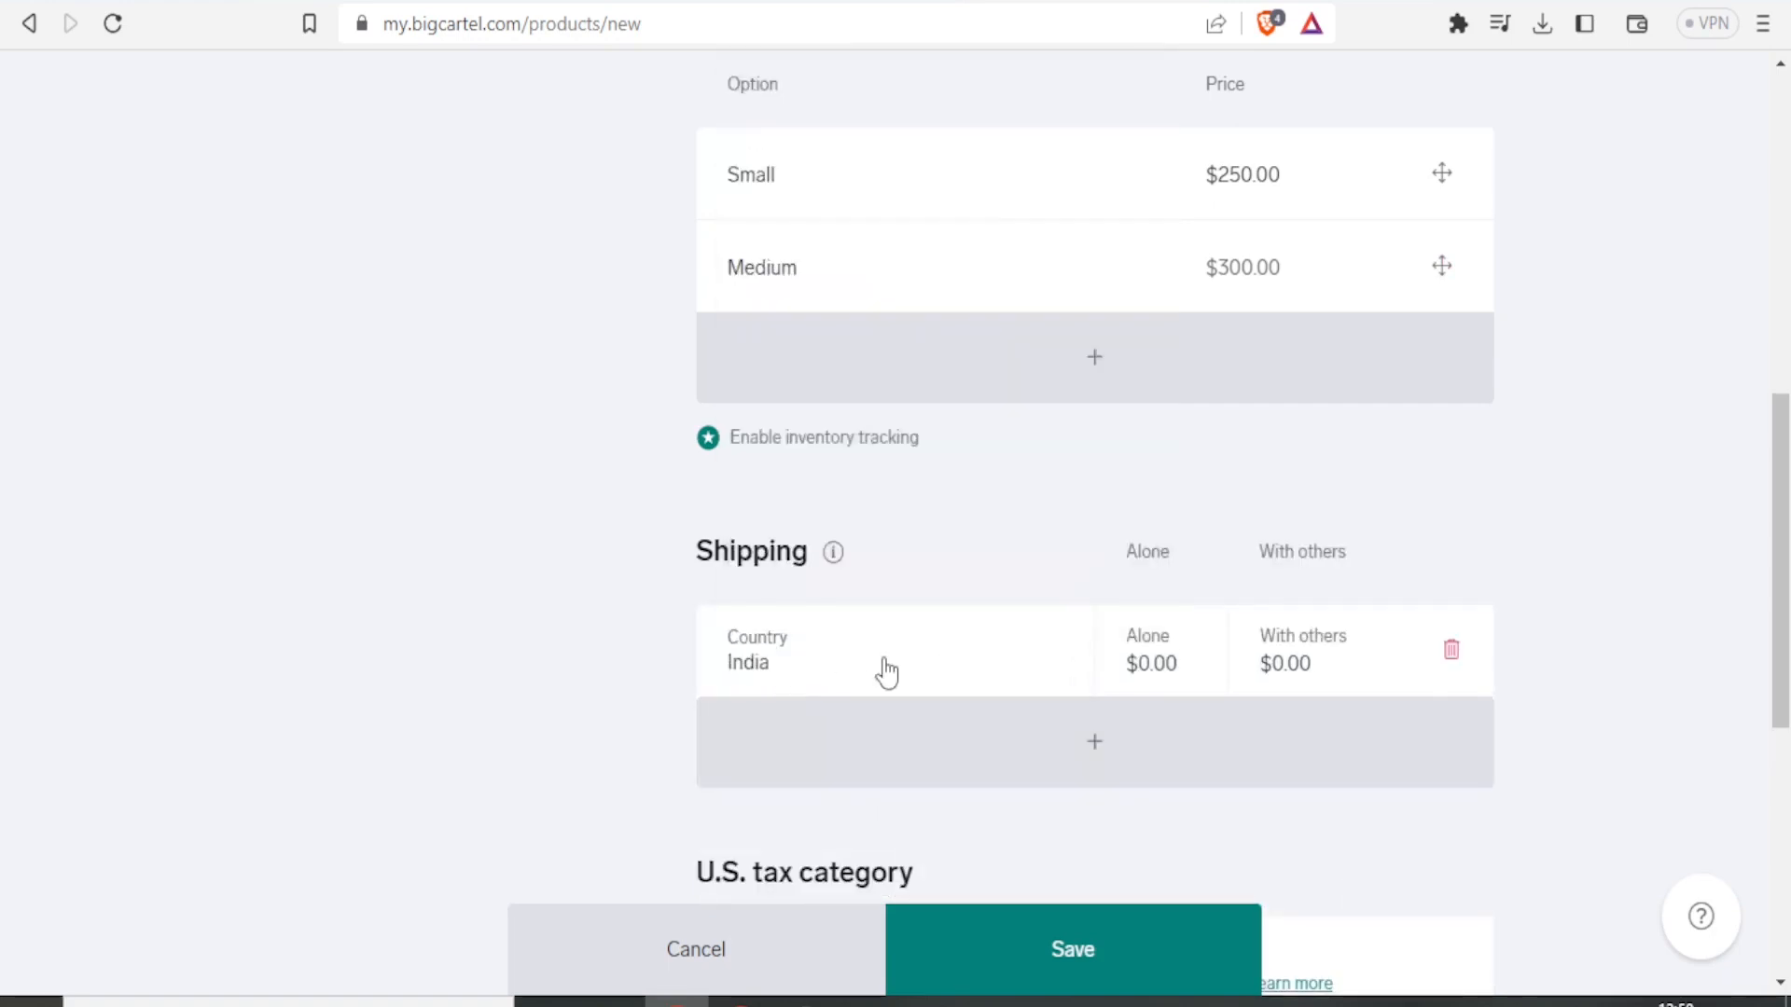
left_click(1146, 663)
key("BackSpace")
type("10.")
left_click_drag(1778, 411, 1782, 680)
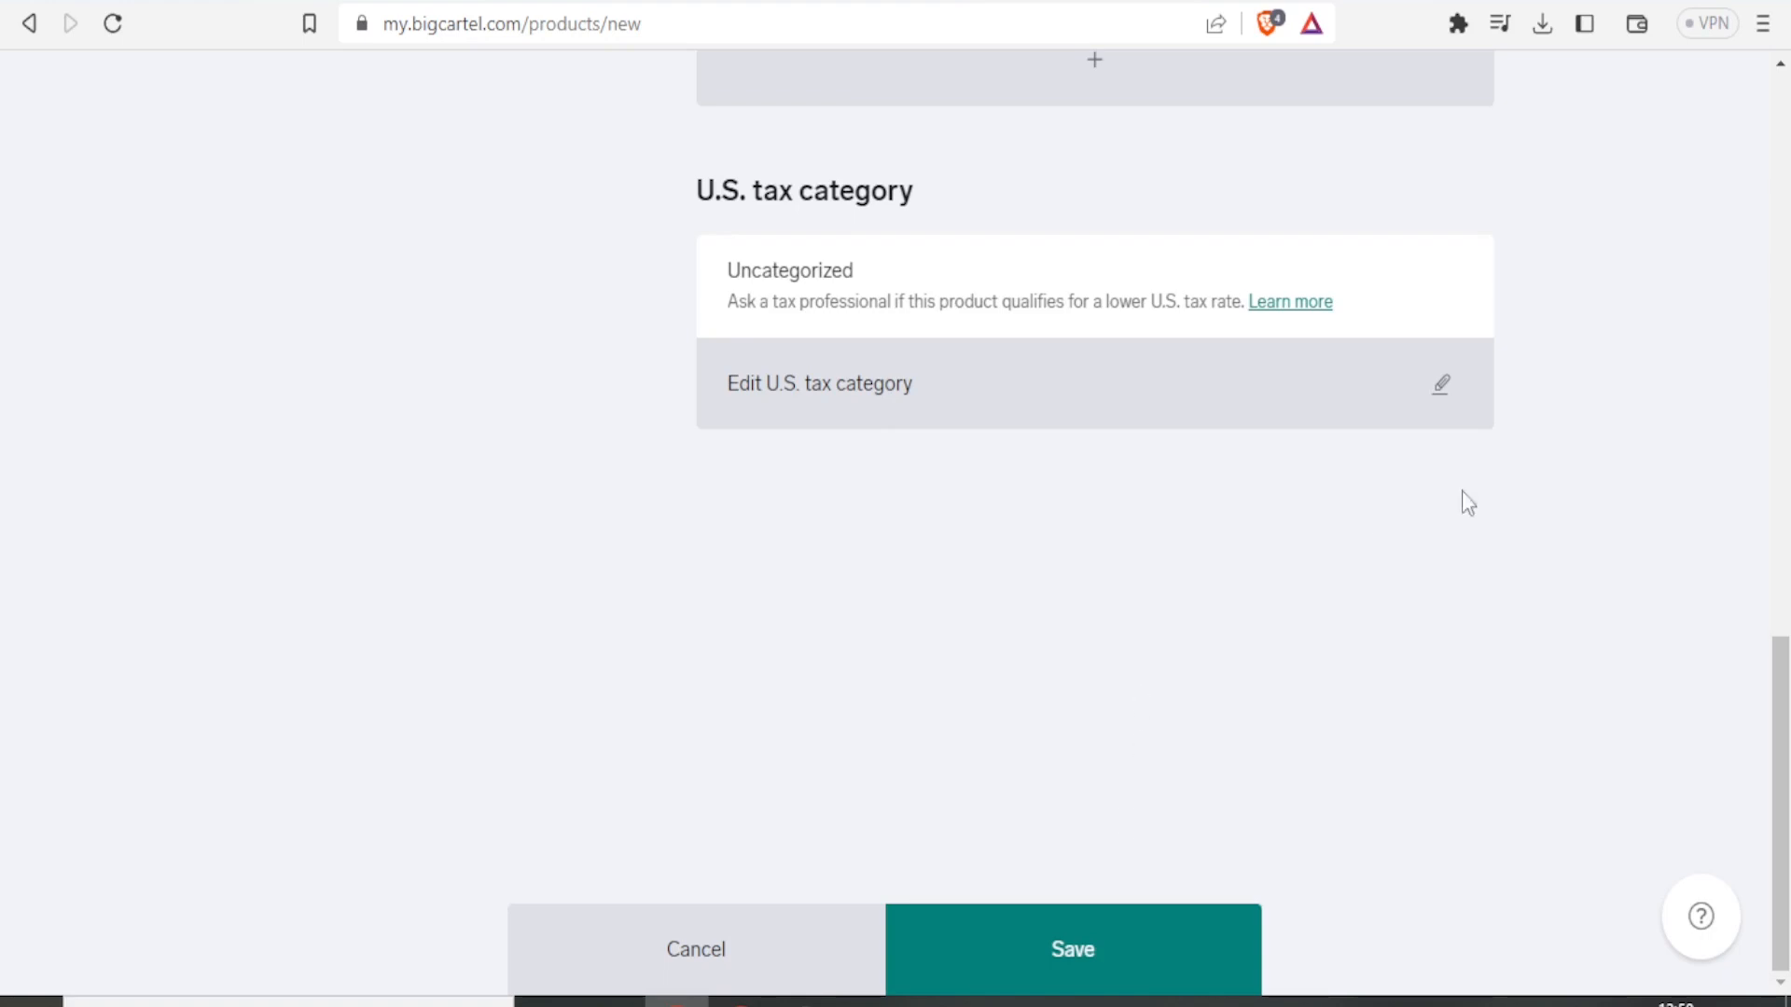
Upload the Suit image from the Downloads folder as the product image.
left_click_drag(1781, 662, 1781, 94)
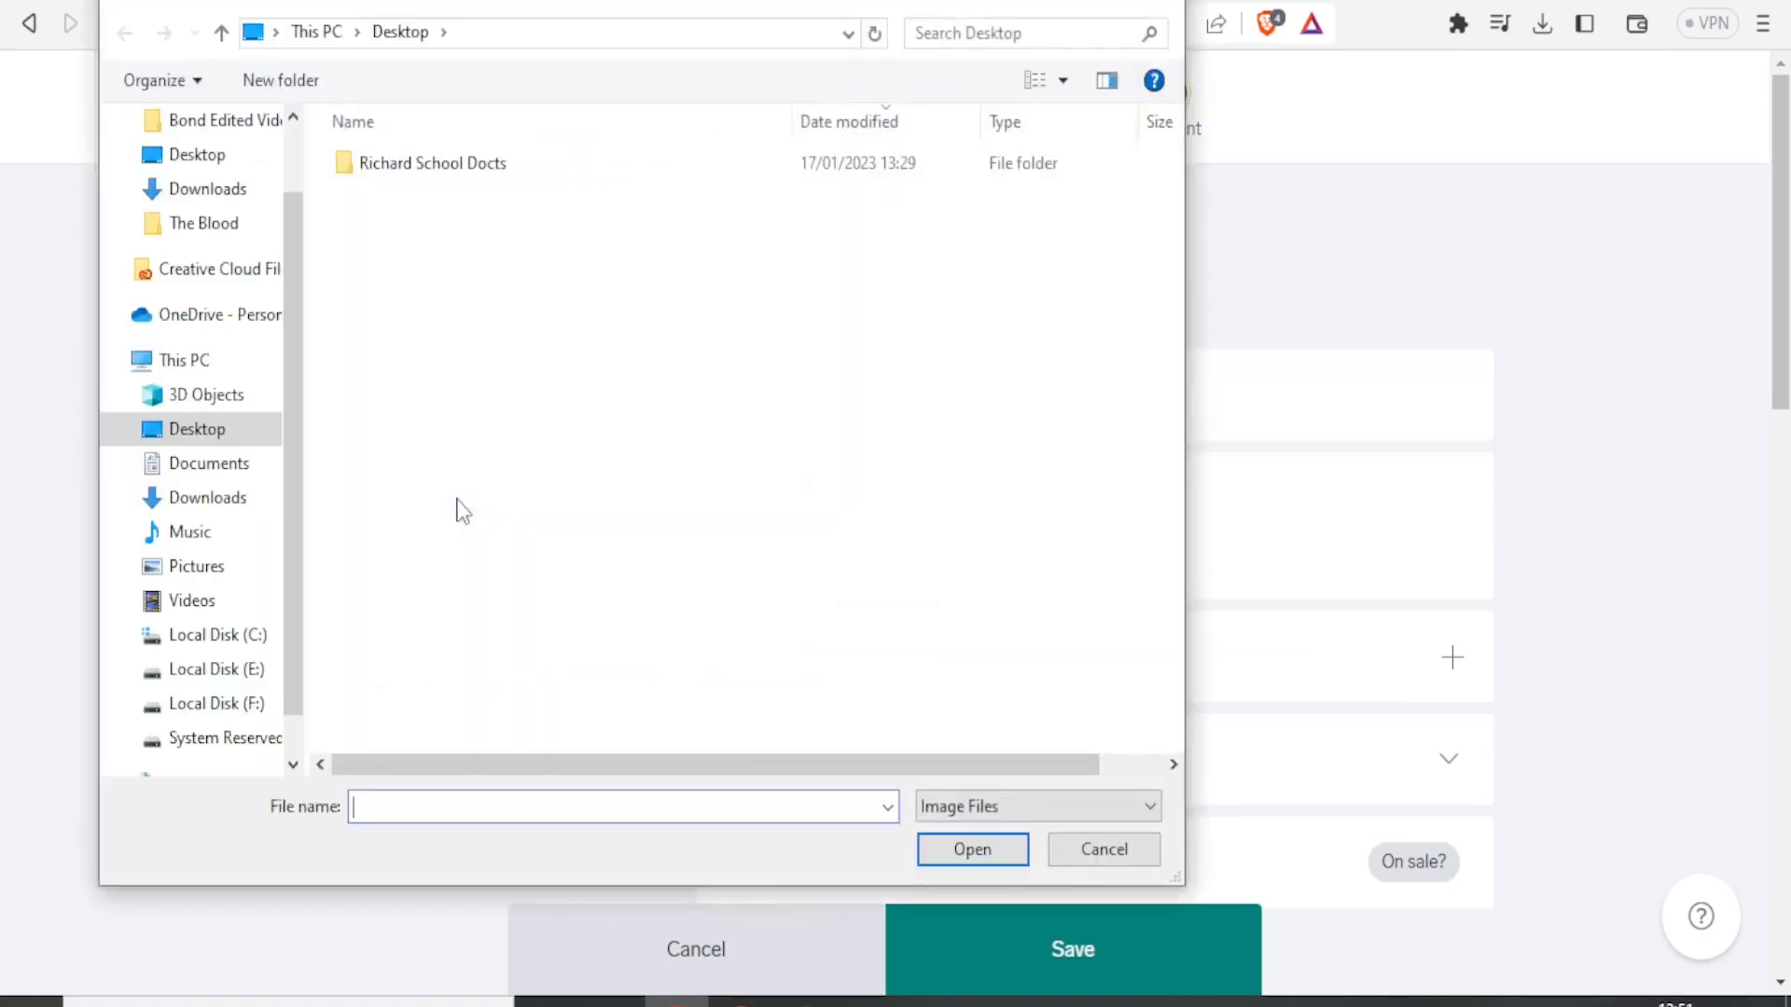
left_click(238, 516)
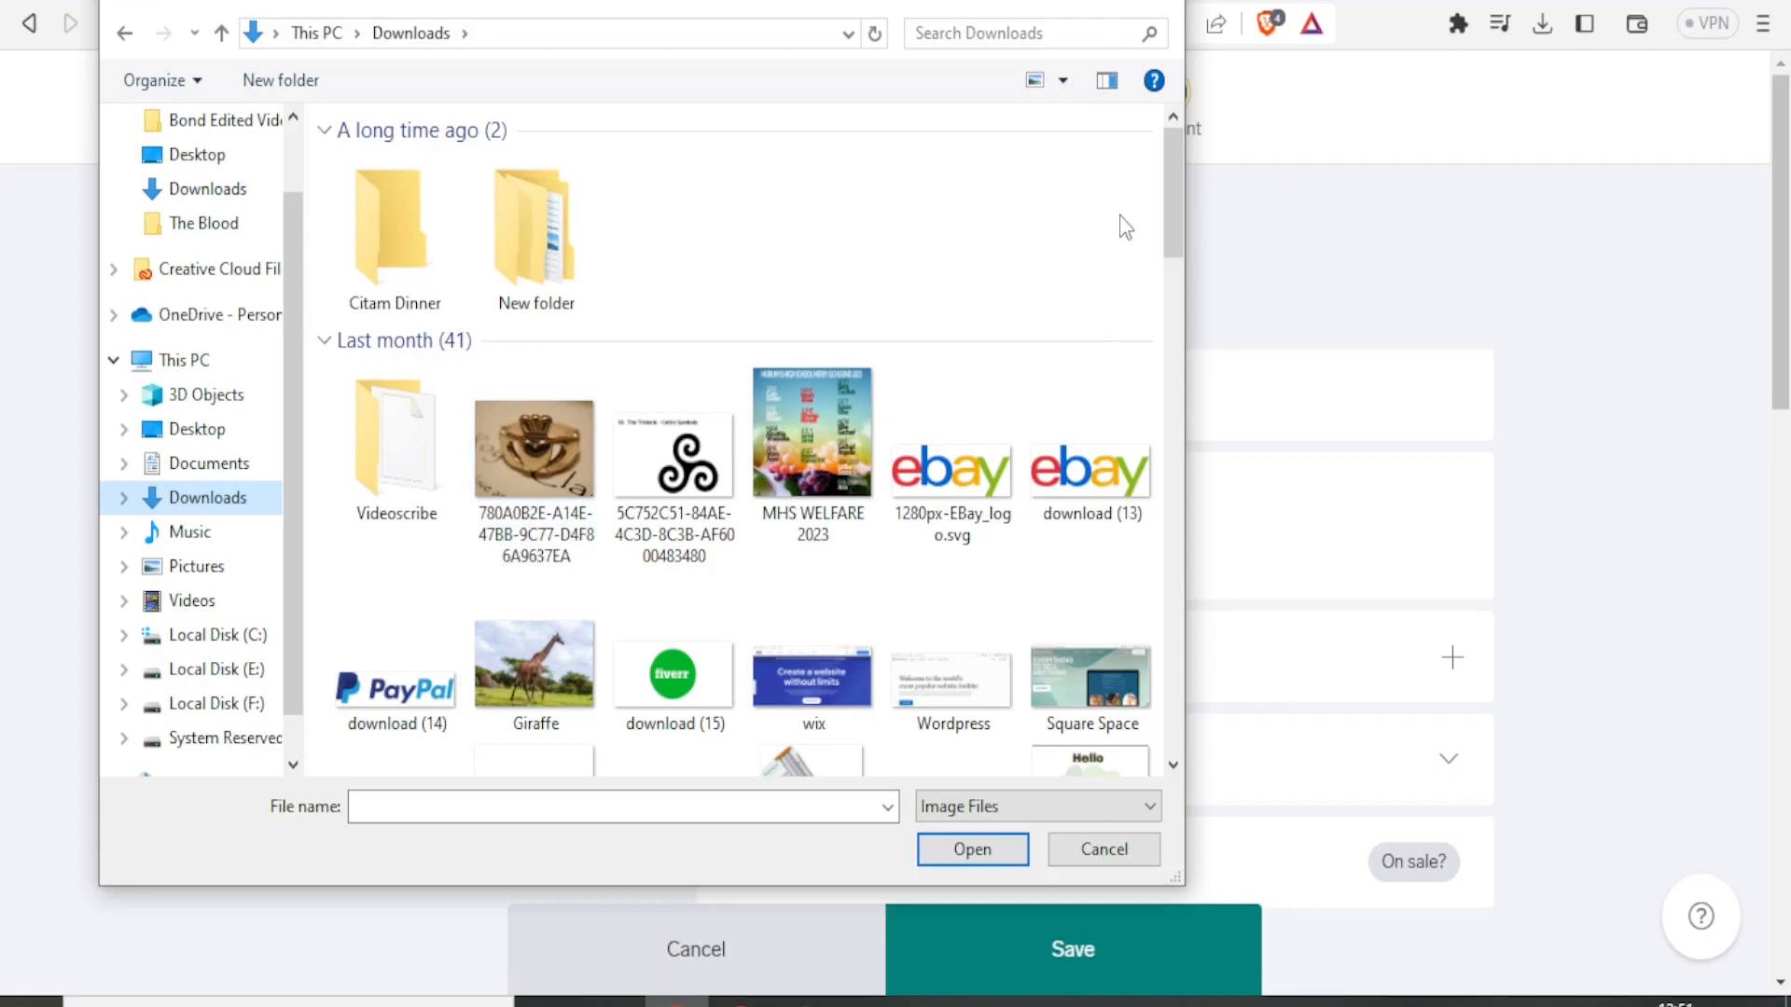
scroll(397, 702, "down", 10)
left_click(395, 699)
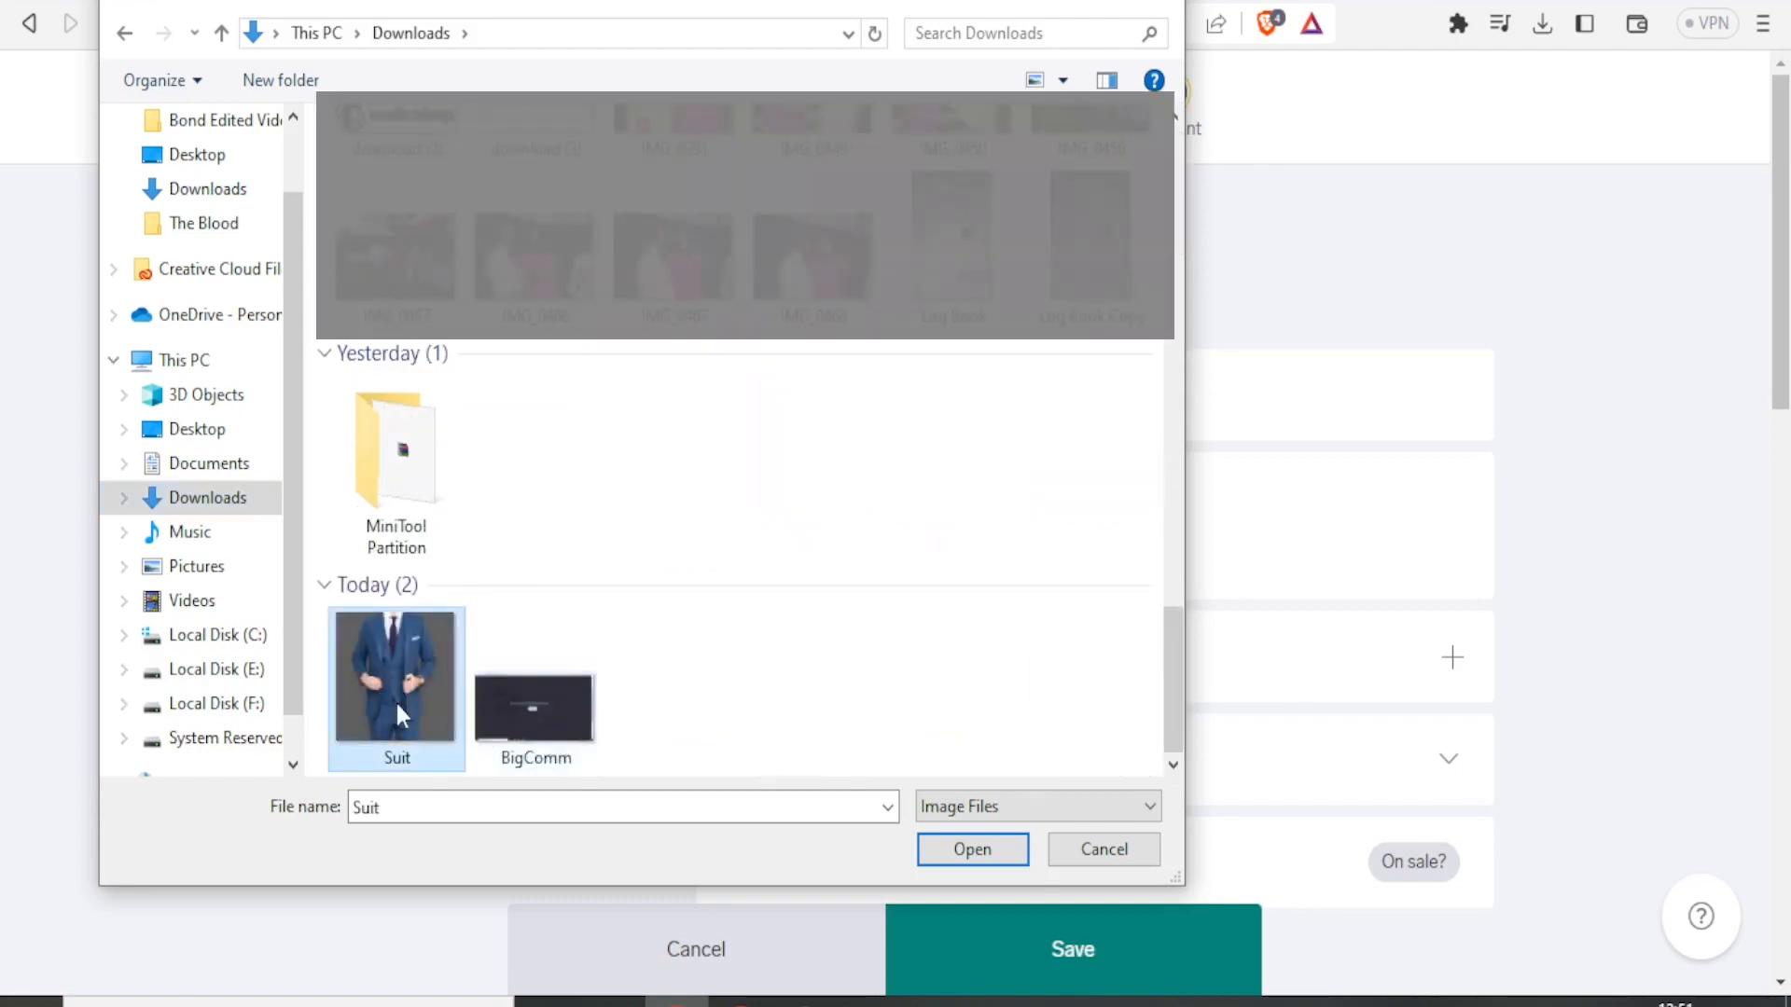
left_click(1010, 851)
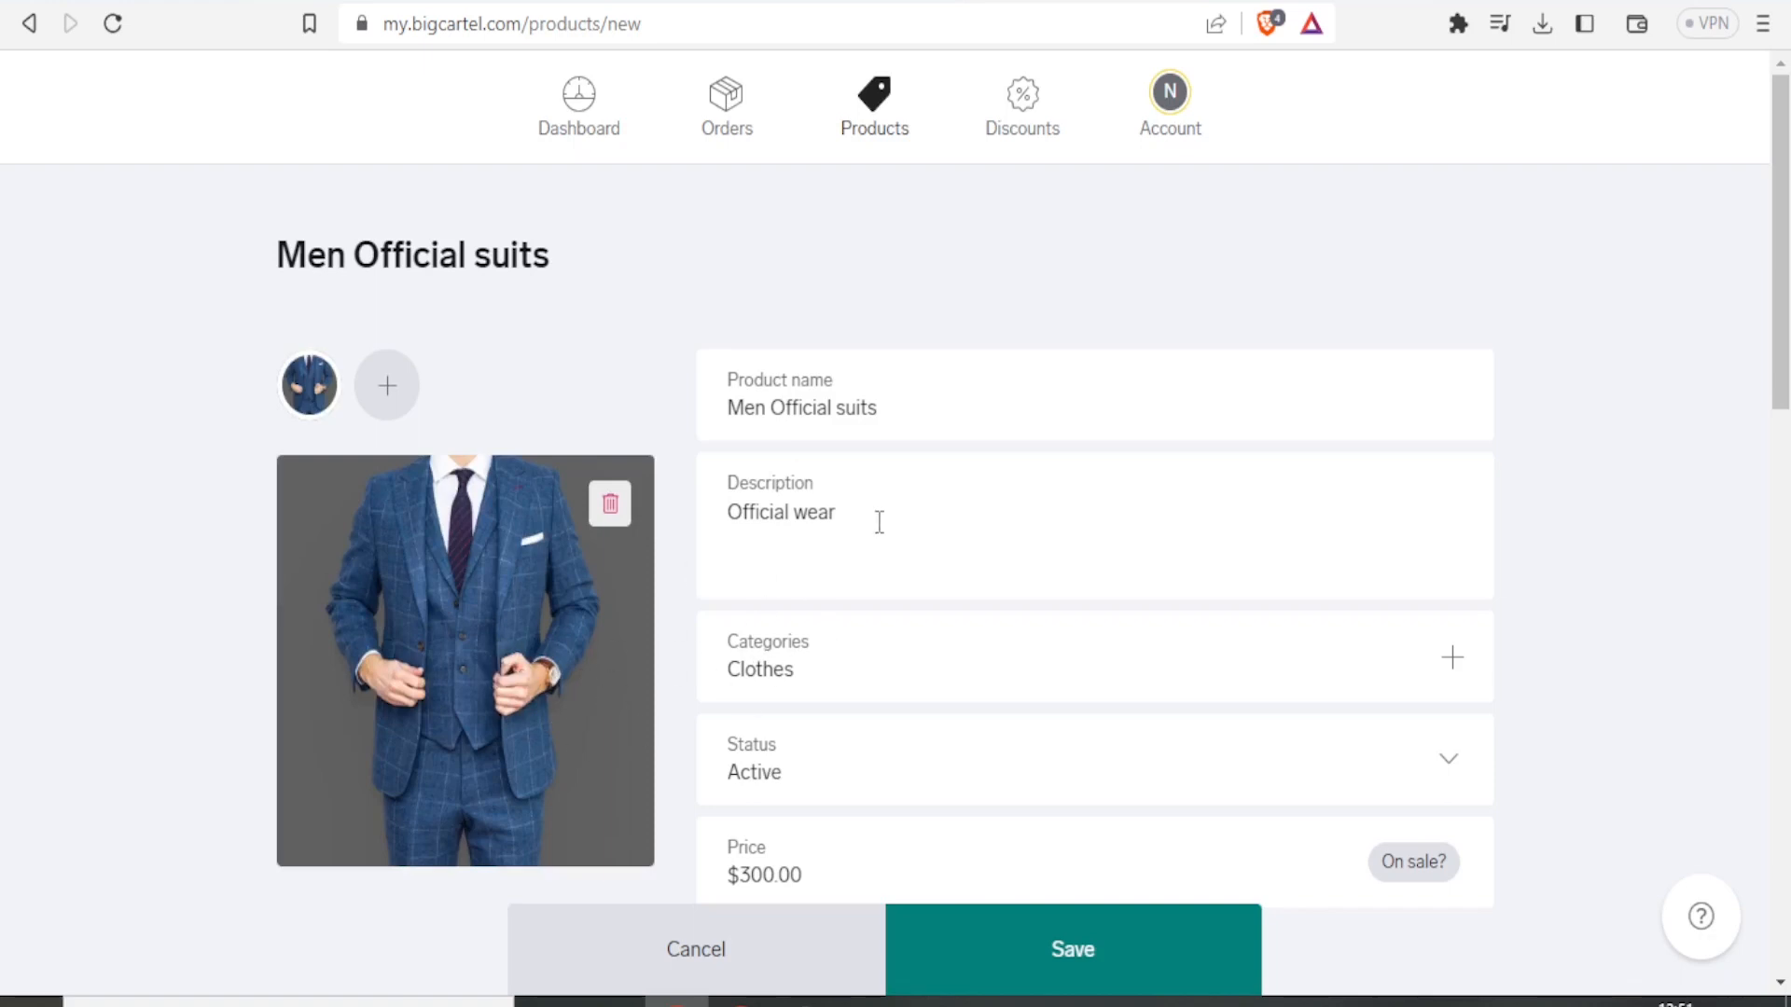
Save the new product and return to the products list.
left_click_drag(1784, 247, 1779, 421)
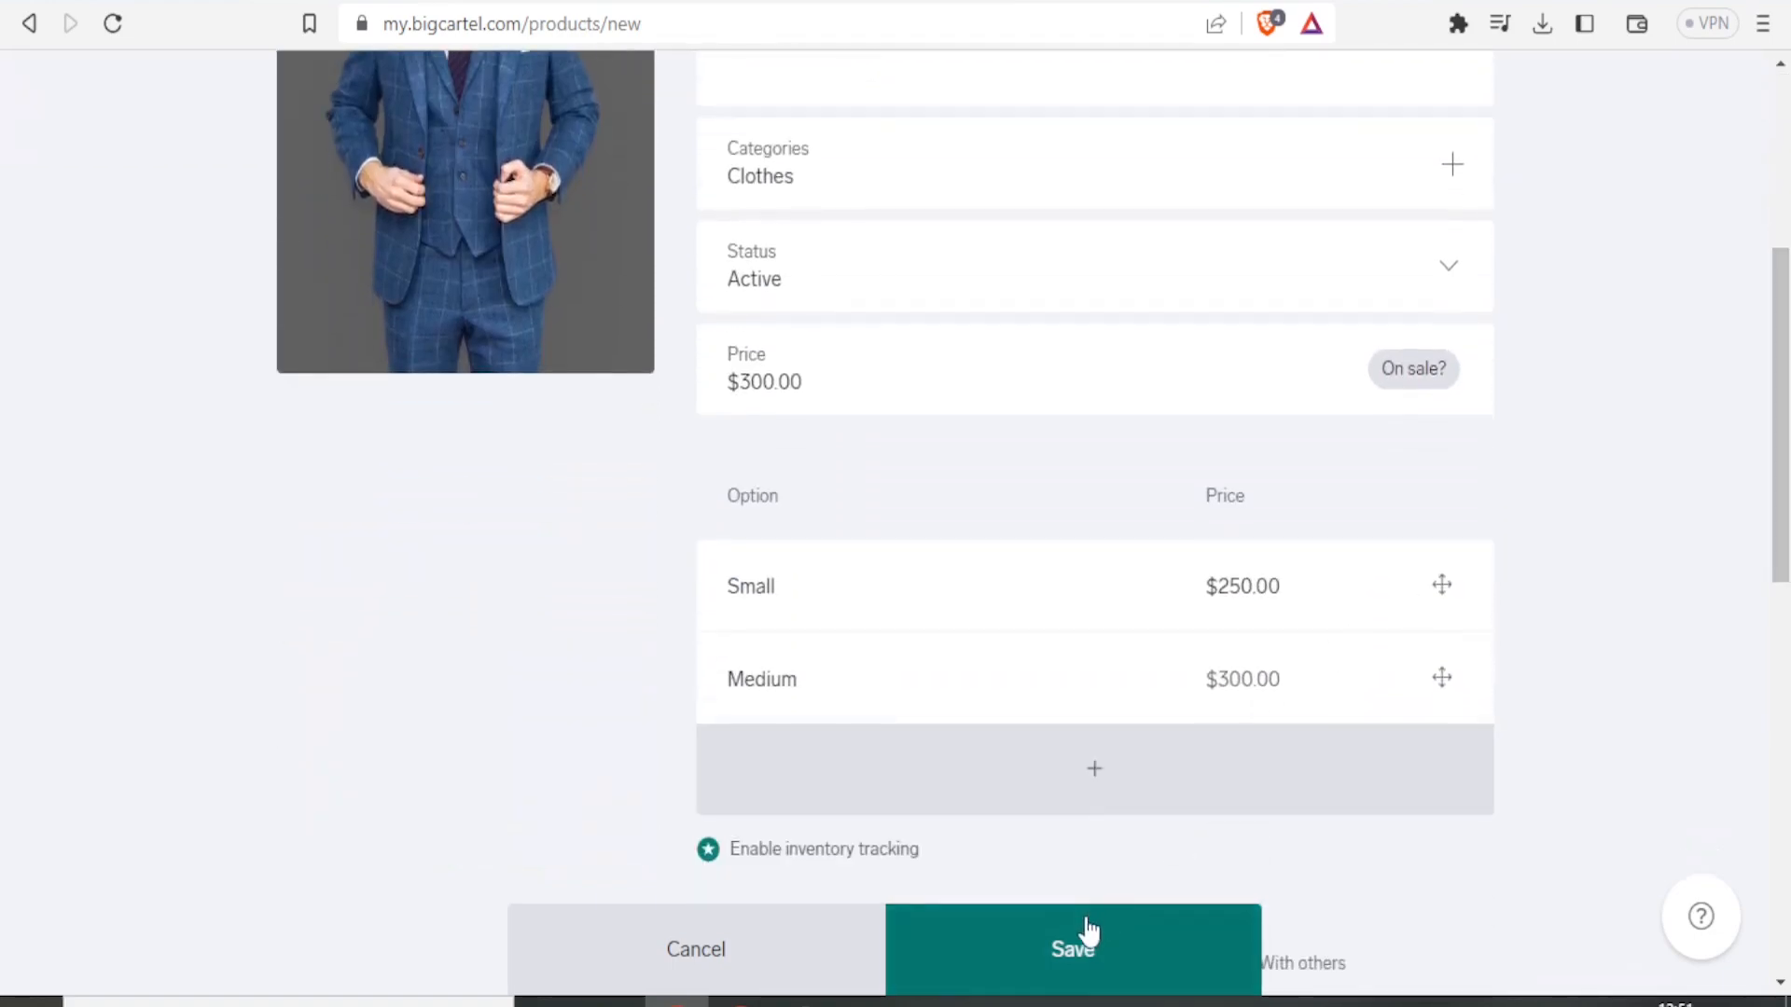
left_click(1059, 970)
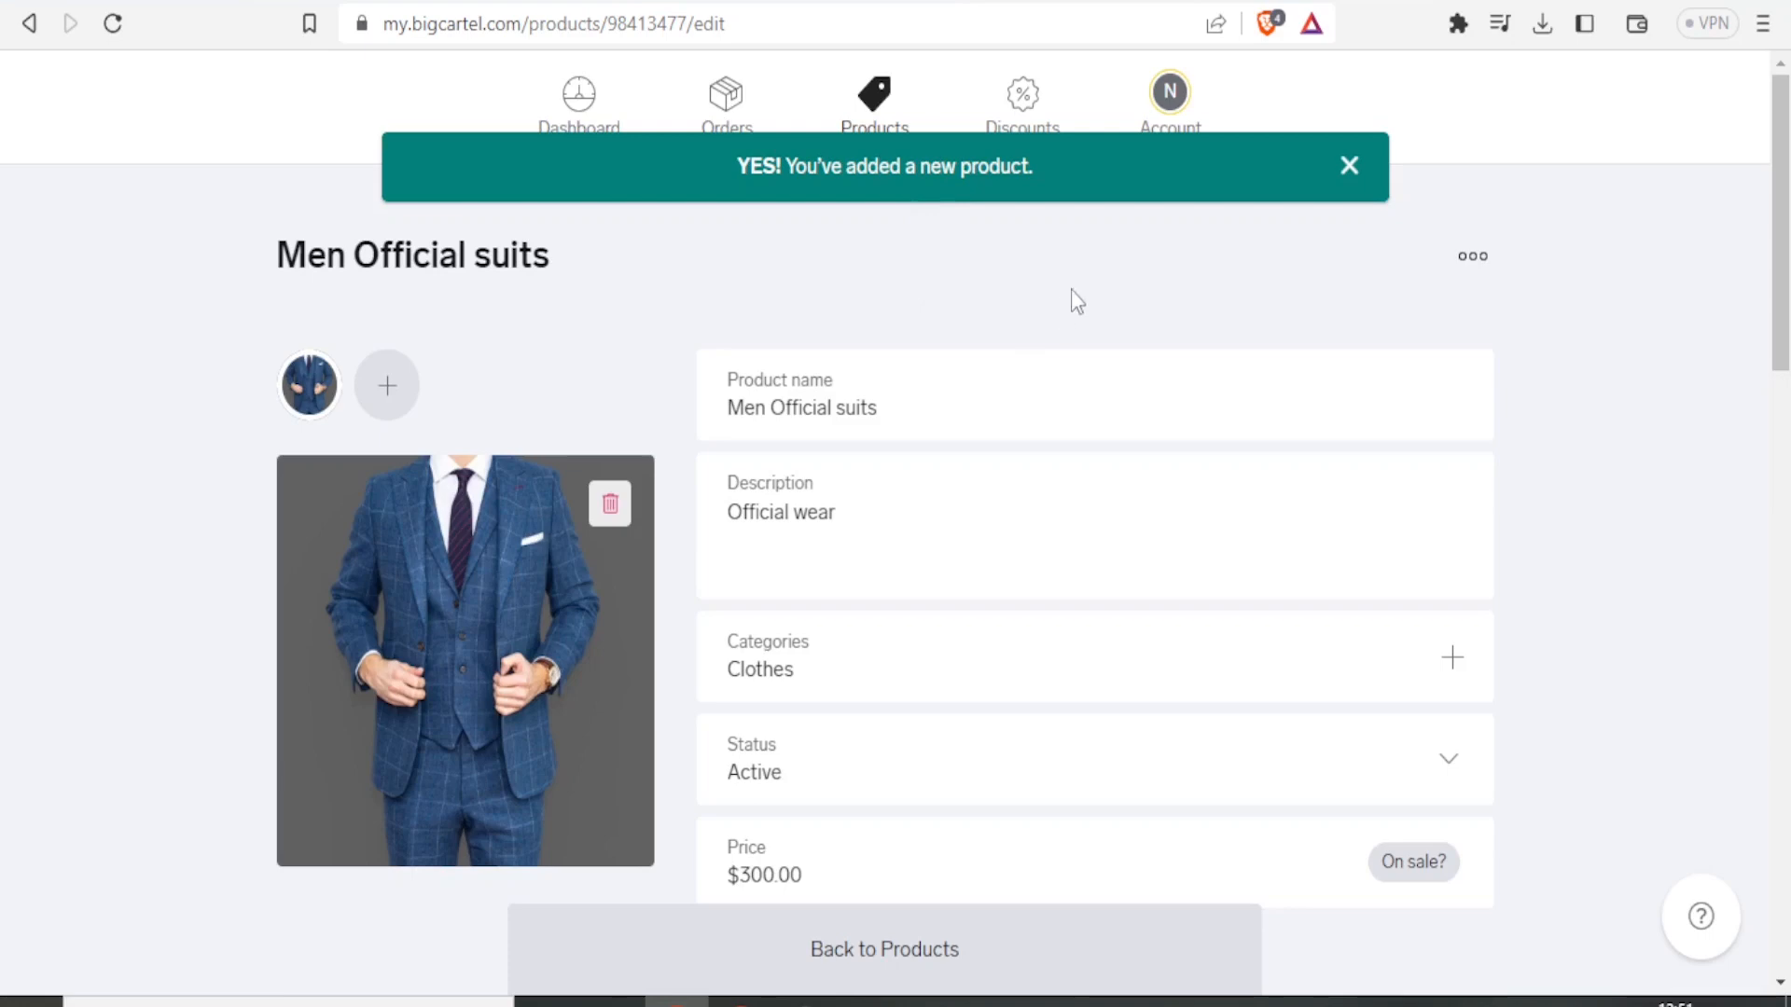
left_click_drag(1781, 207, 1739, 204)
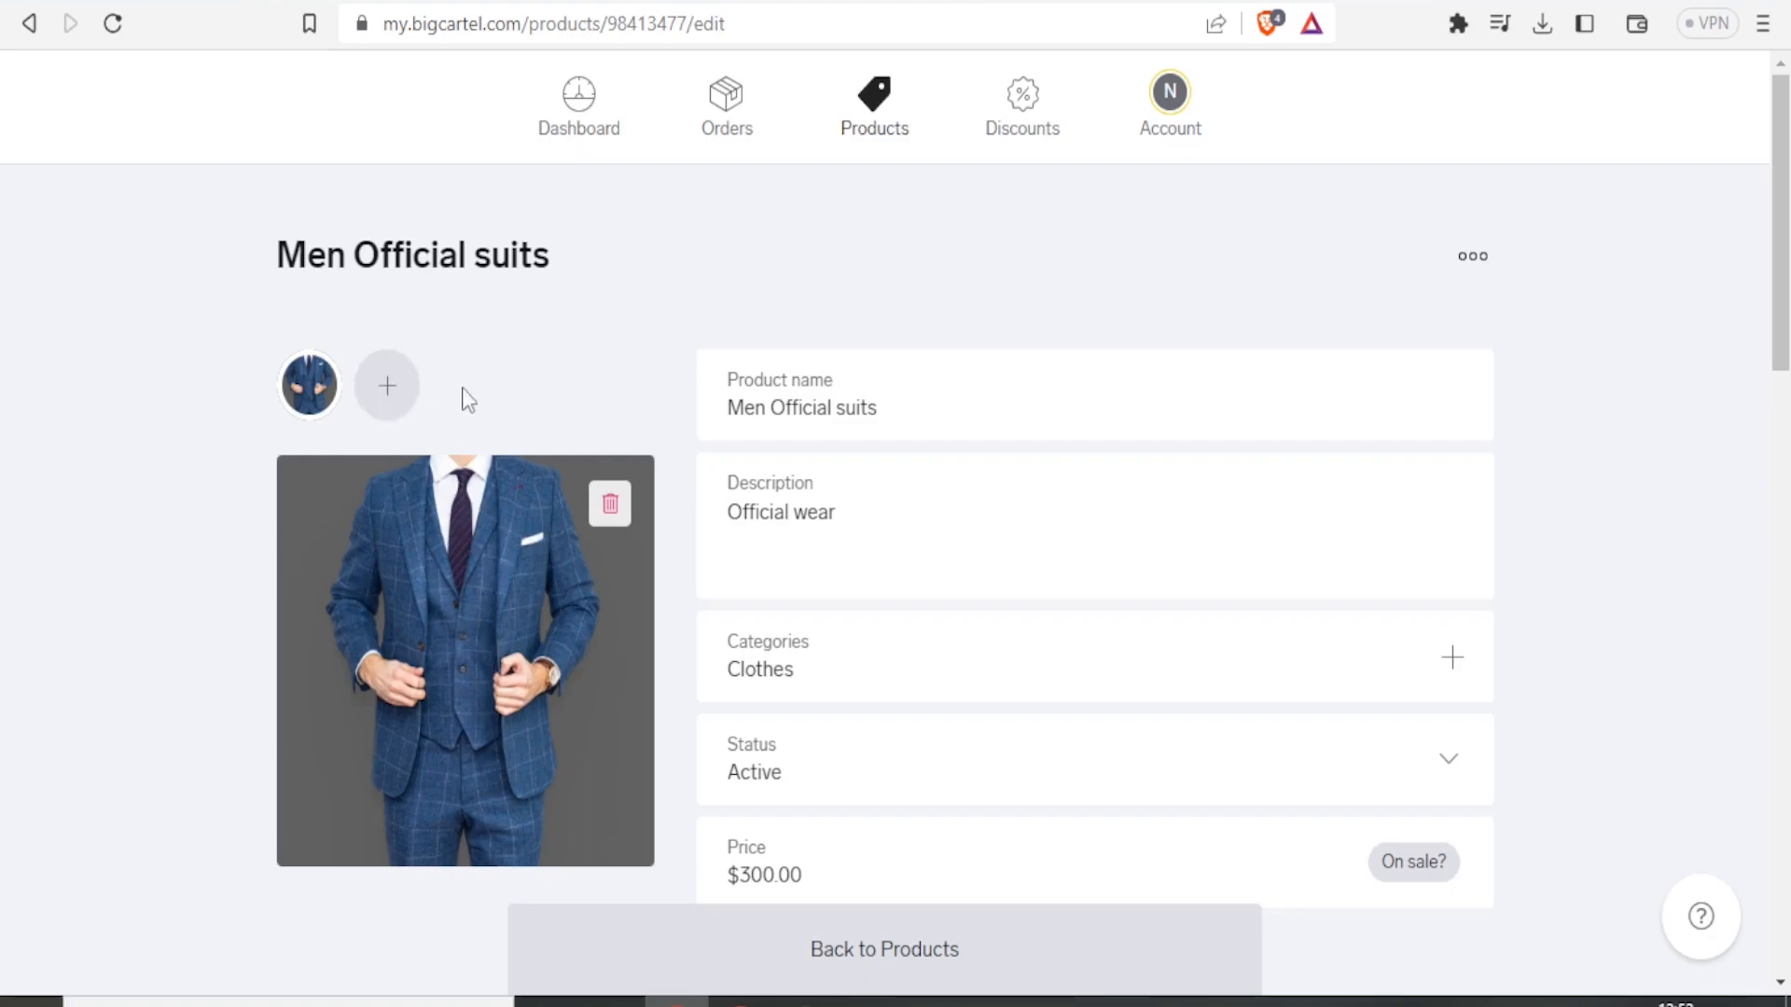
left_click_drag(1777, 164, 1762, 736)
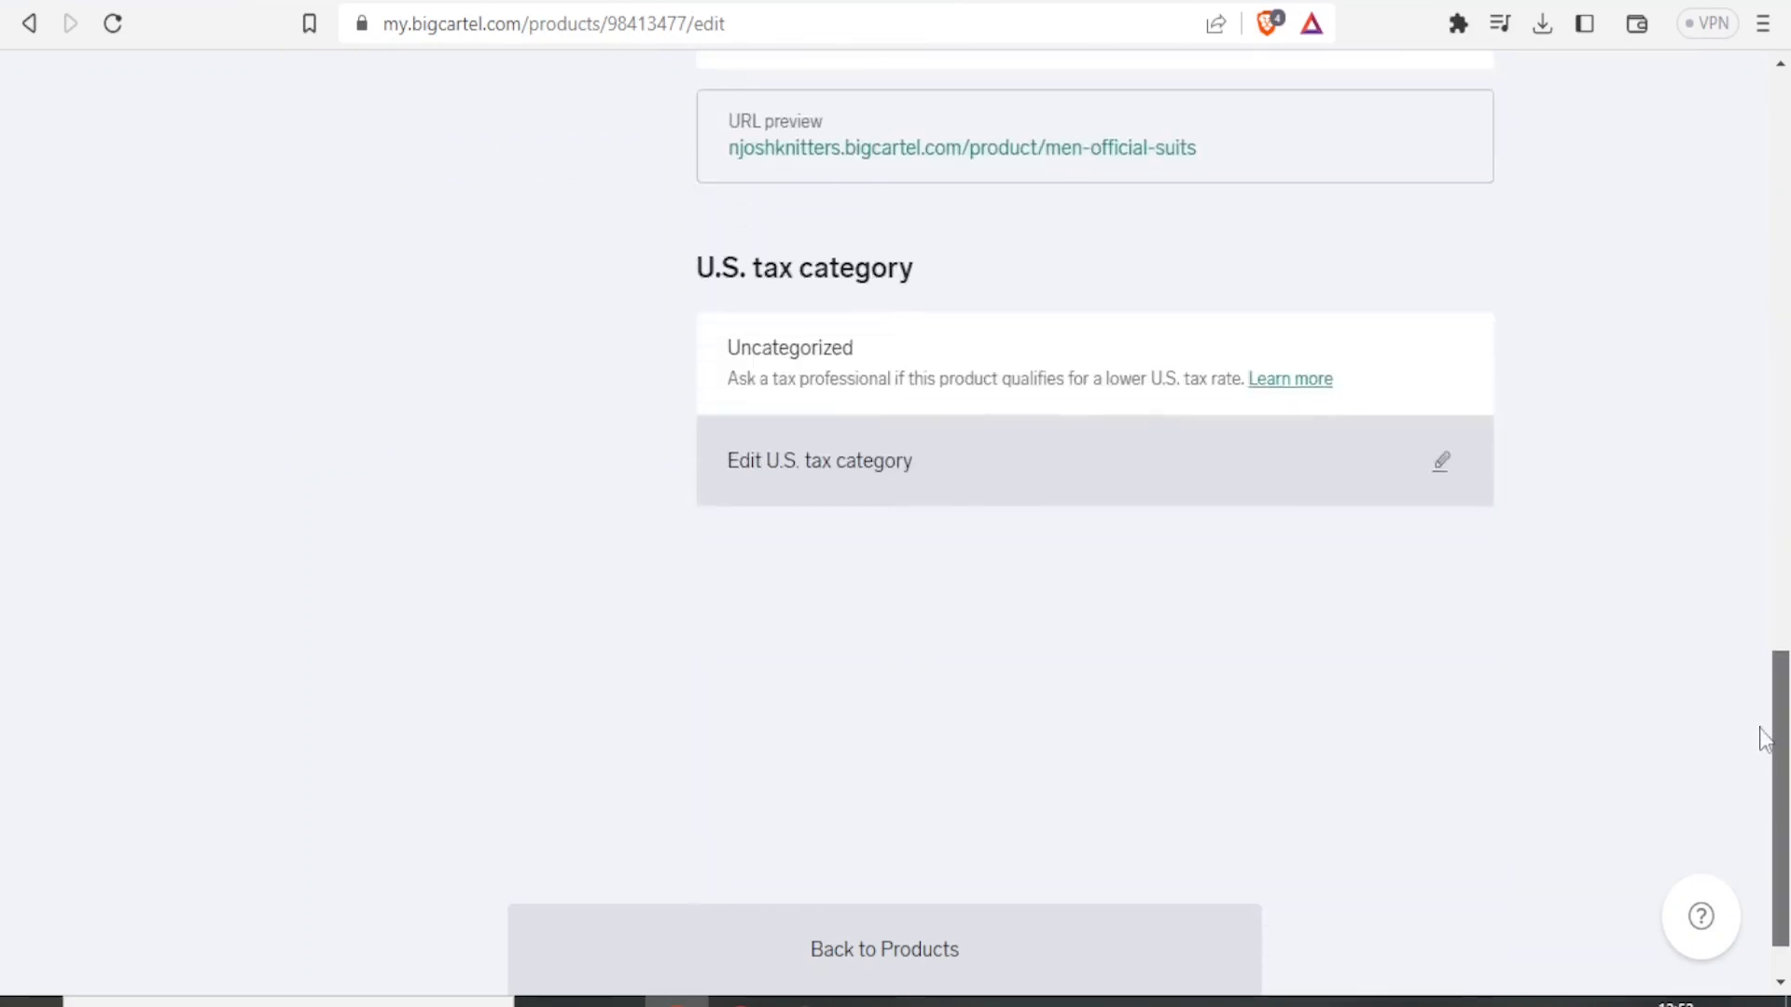
left_click(1108, 917)
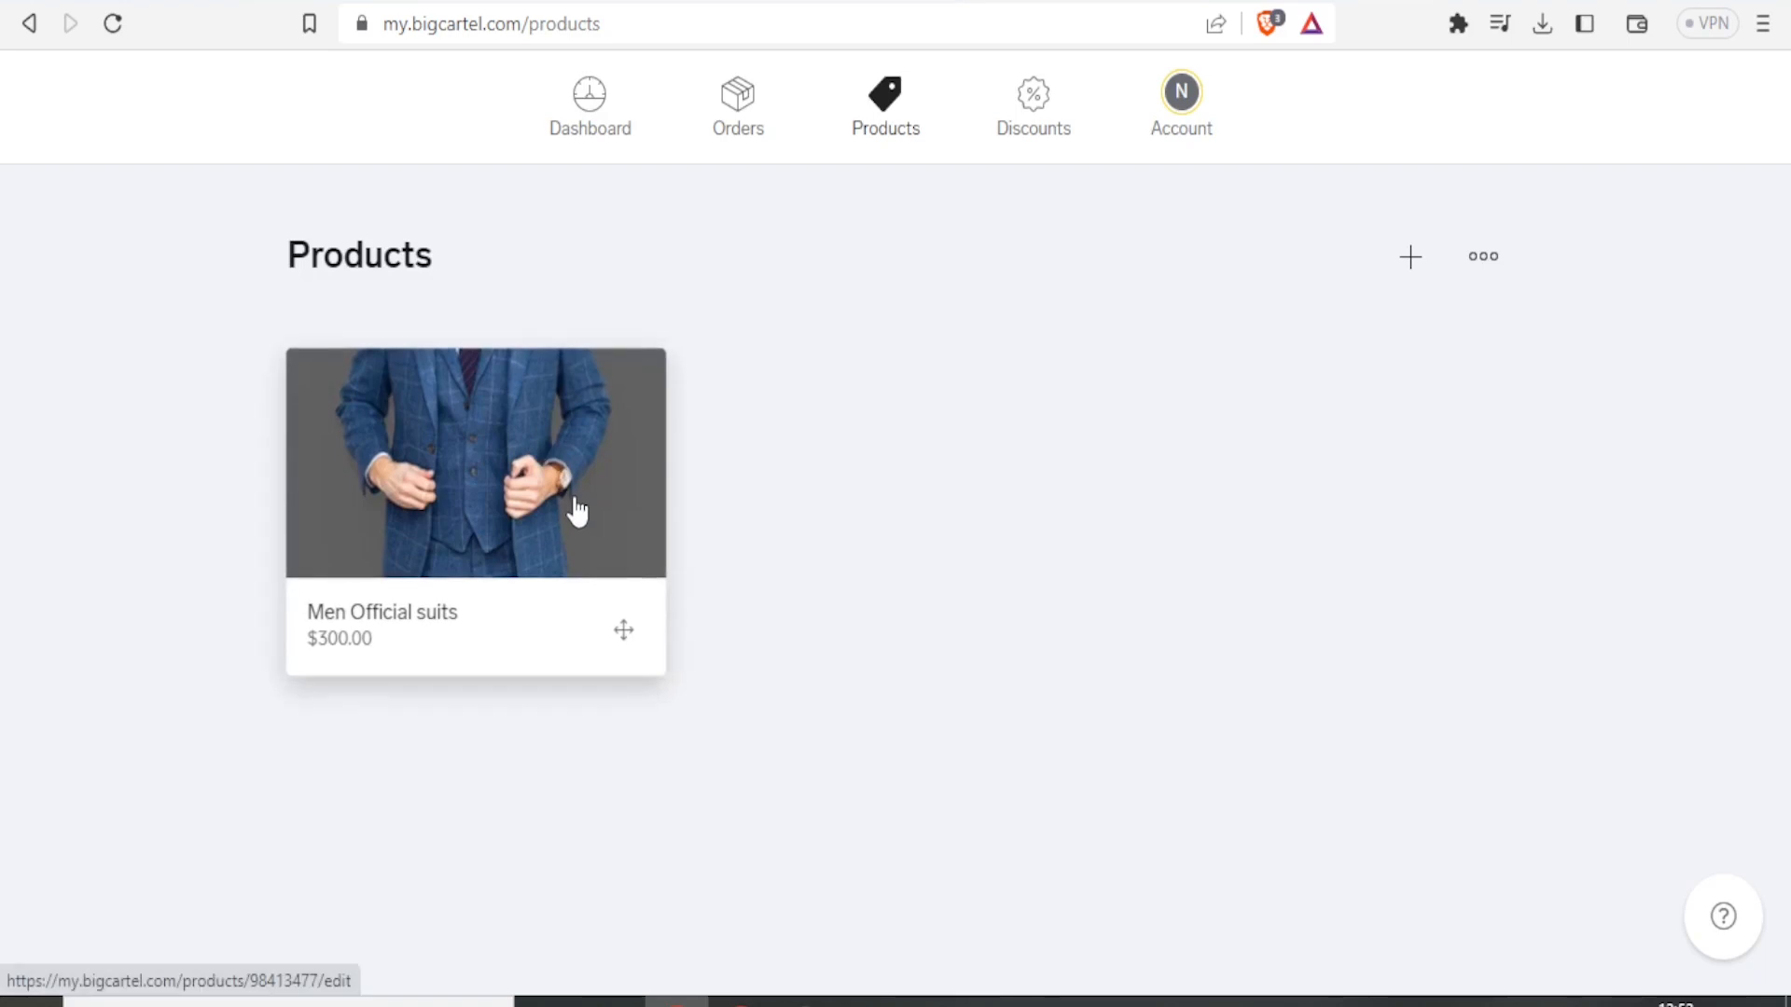
Open the Design your shop item from the dashboard's getting started checklist.
left_click(604, 133)
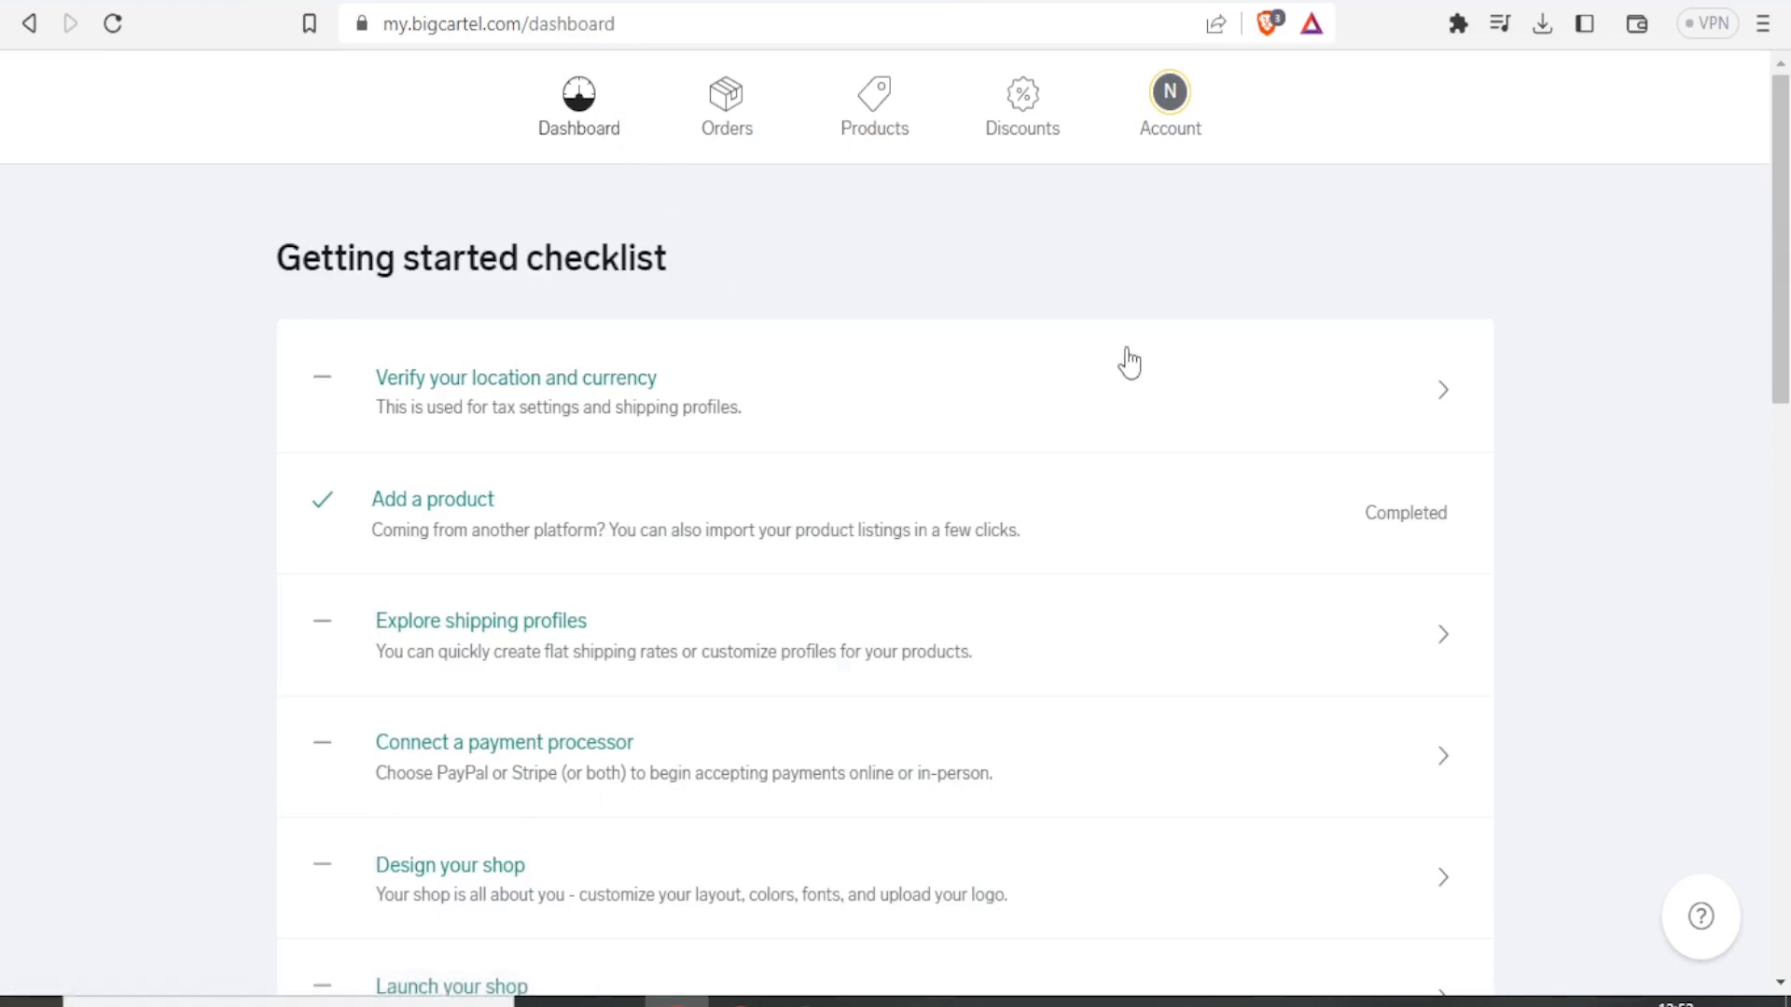
scroll(1787, 278, "down", 1)
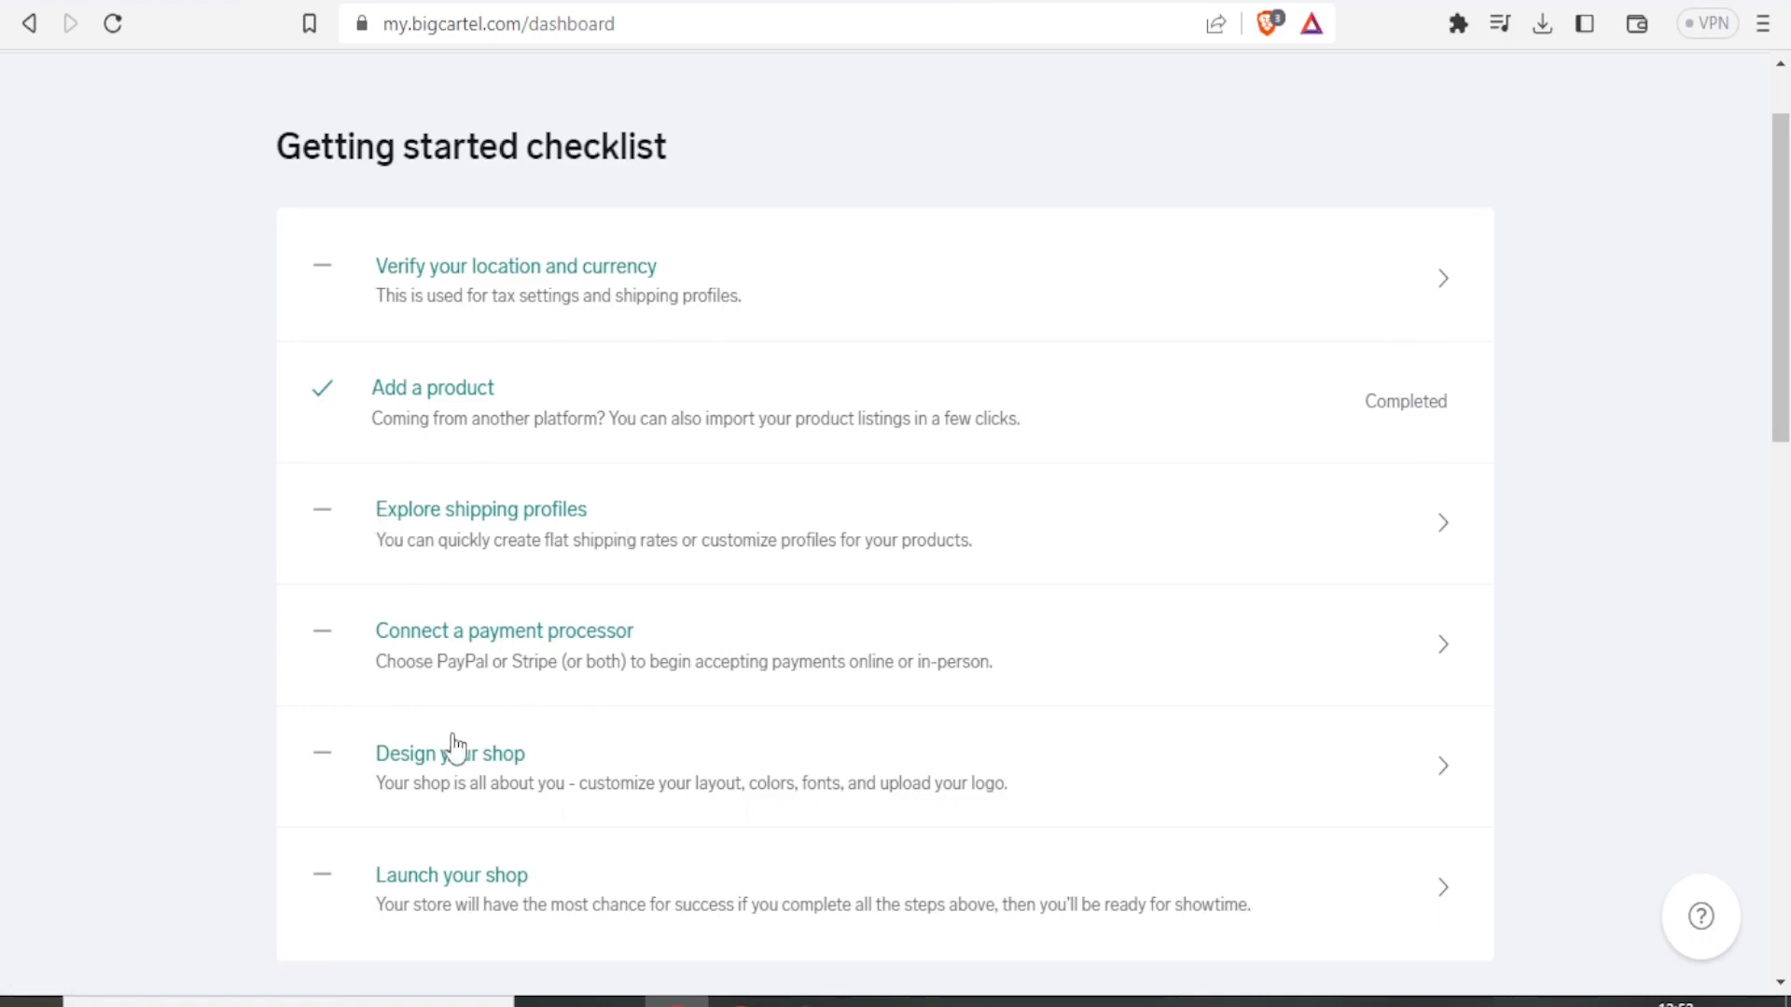
left_click(428, 768)
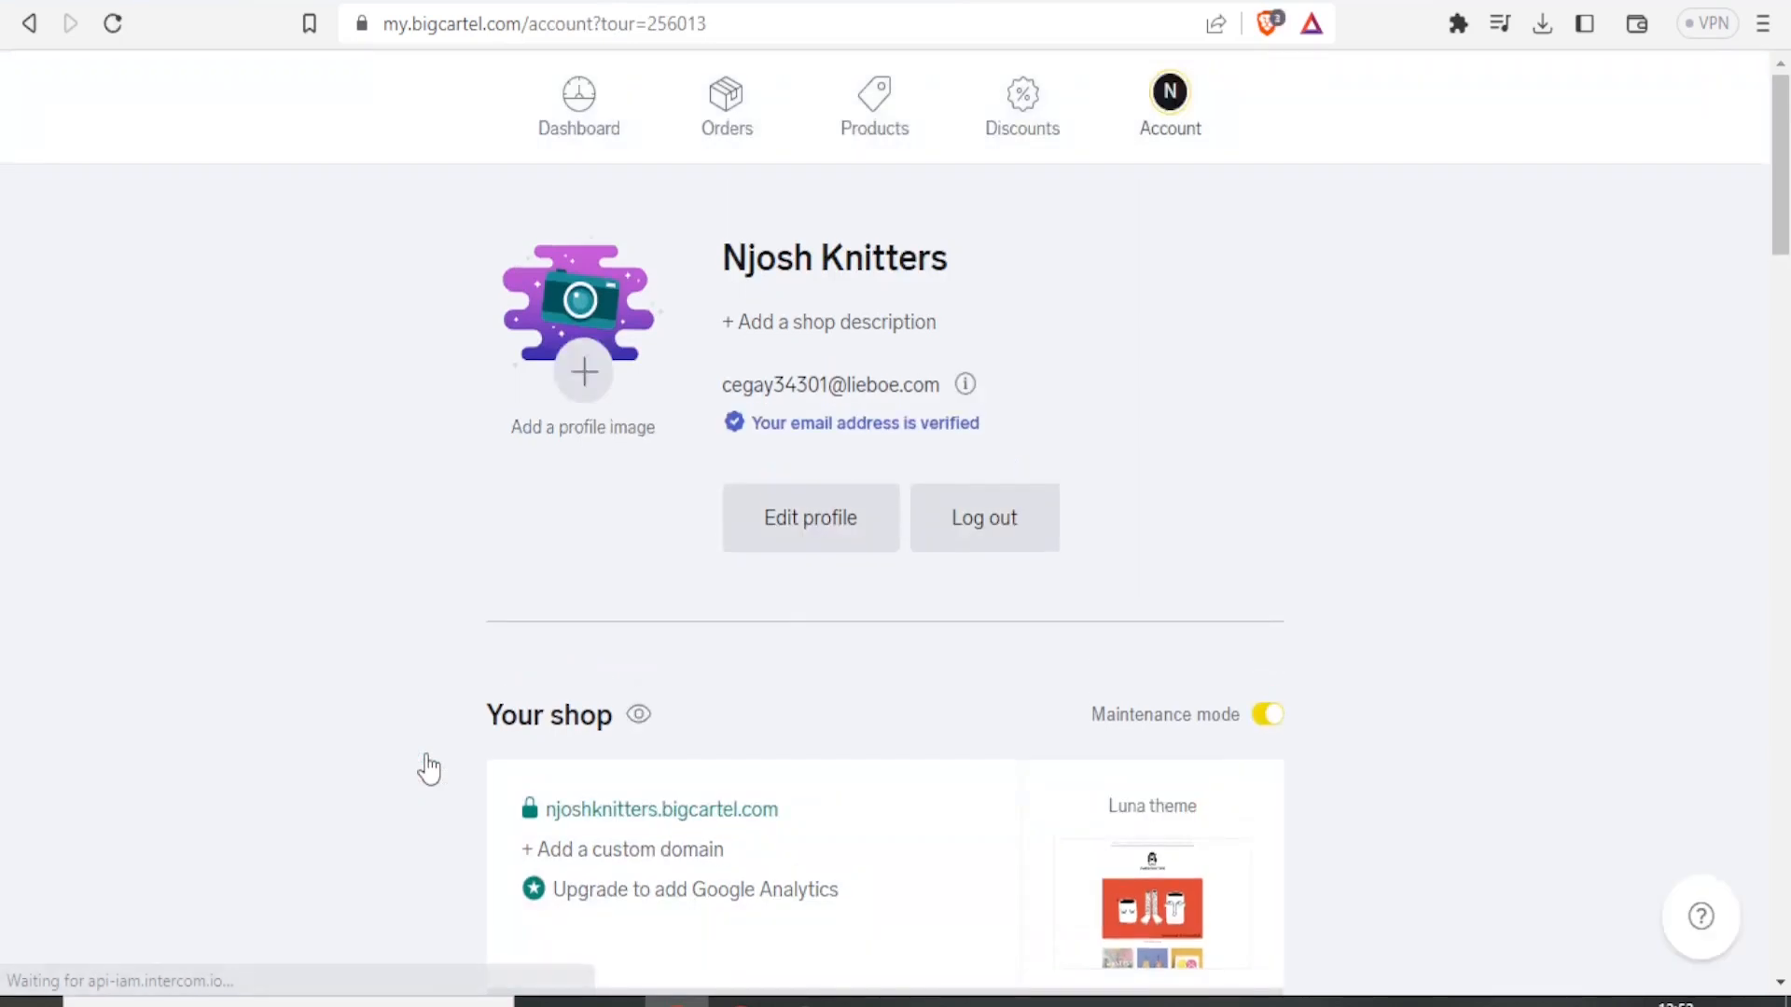
left_click_drag(1783, 176, 1776, 256)
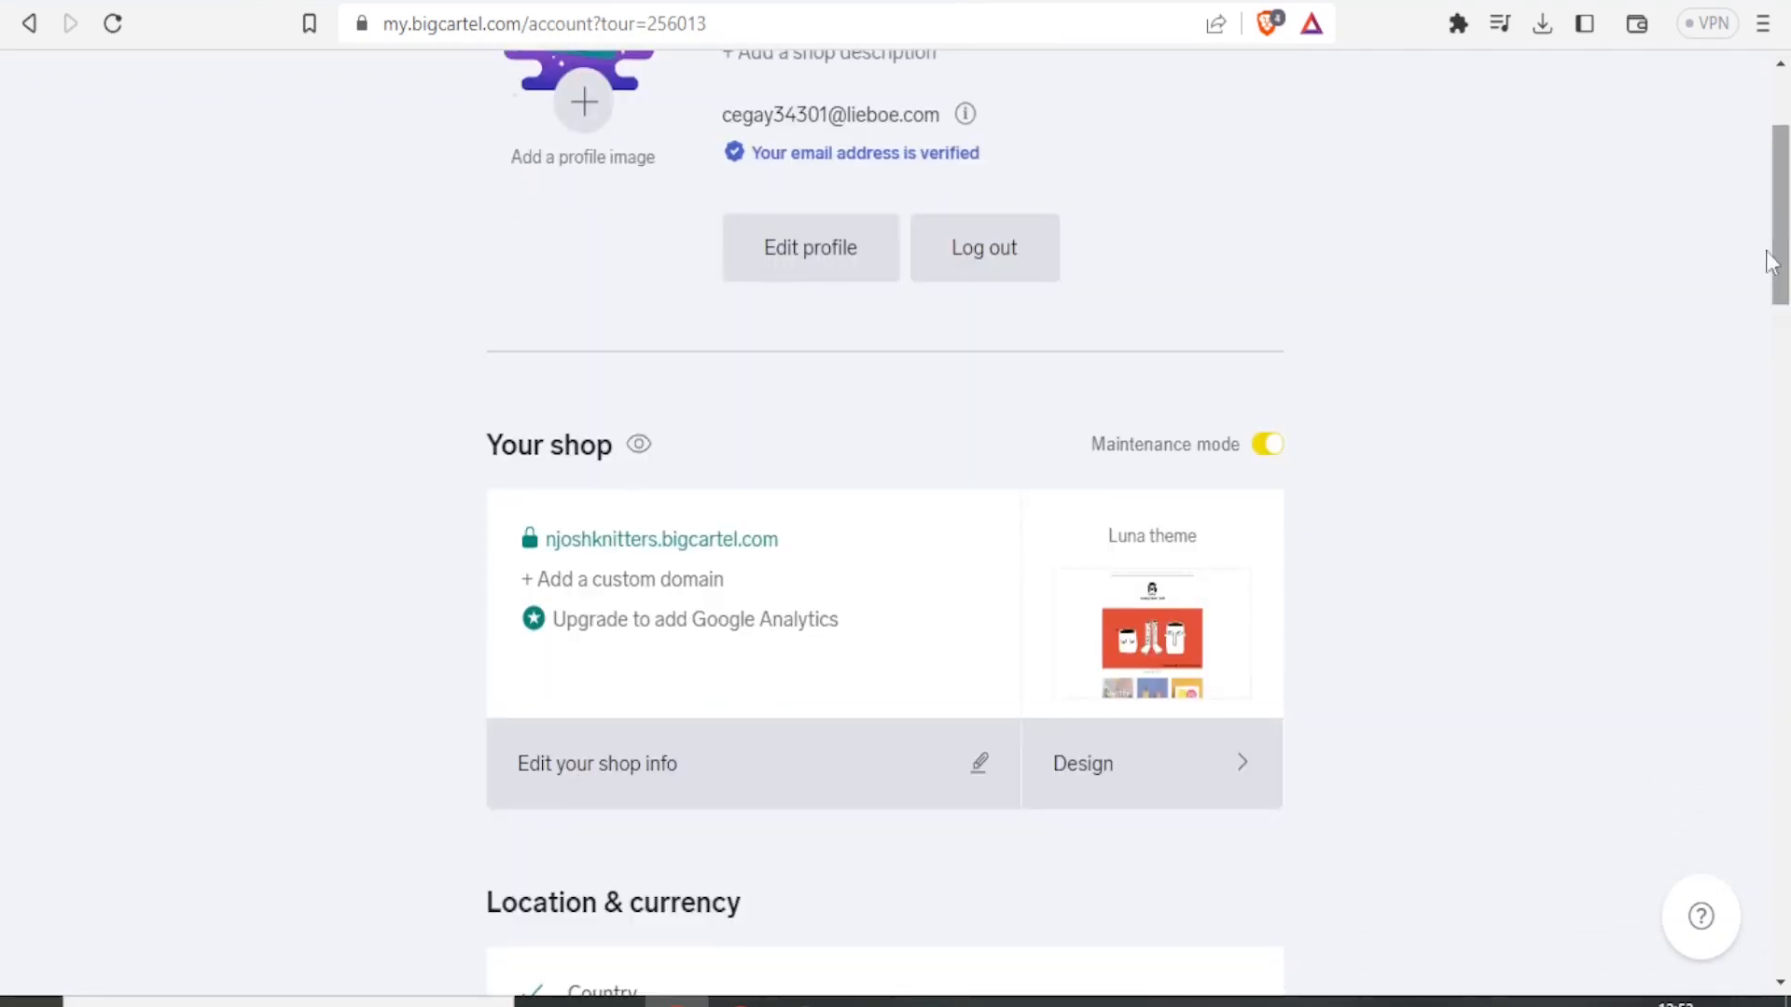
Open the shop design editor and upload the Giraffe image as the header image.
left_click(1109, 765)
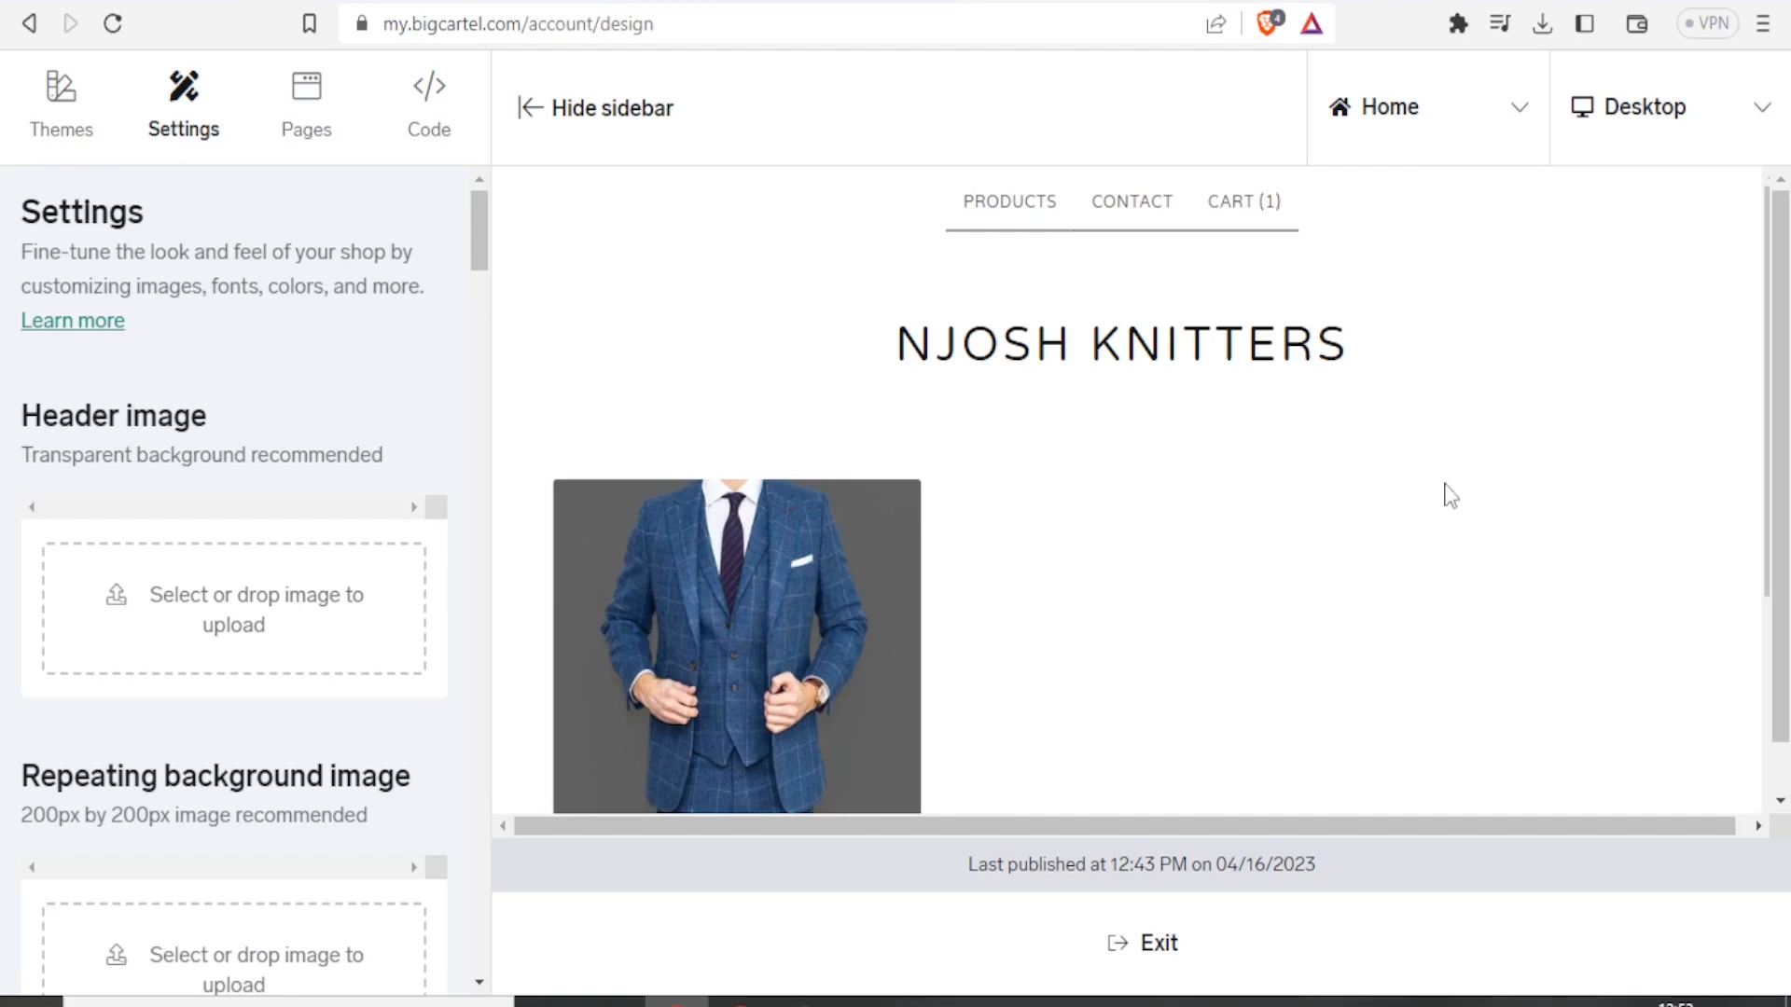
mouse_move(1779, 315)
left_mouse_down()
mouse_move(1780, 388)
mouse_move(1778, 319)
left_mouse_up()
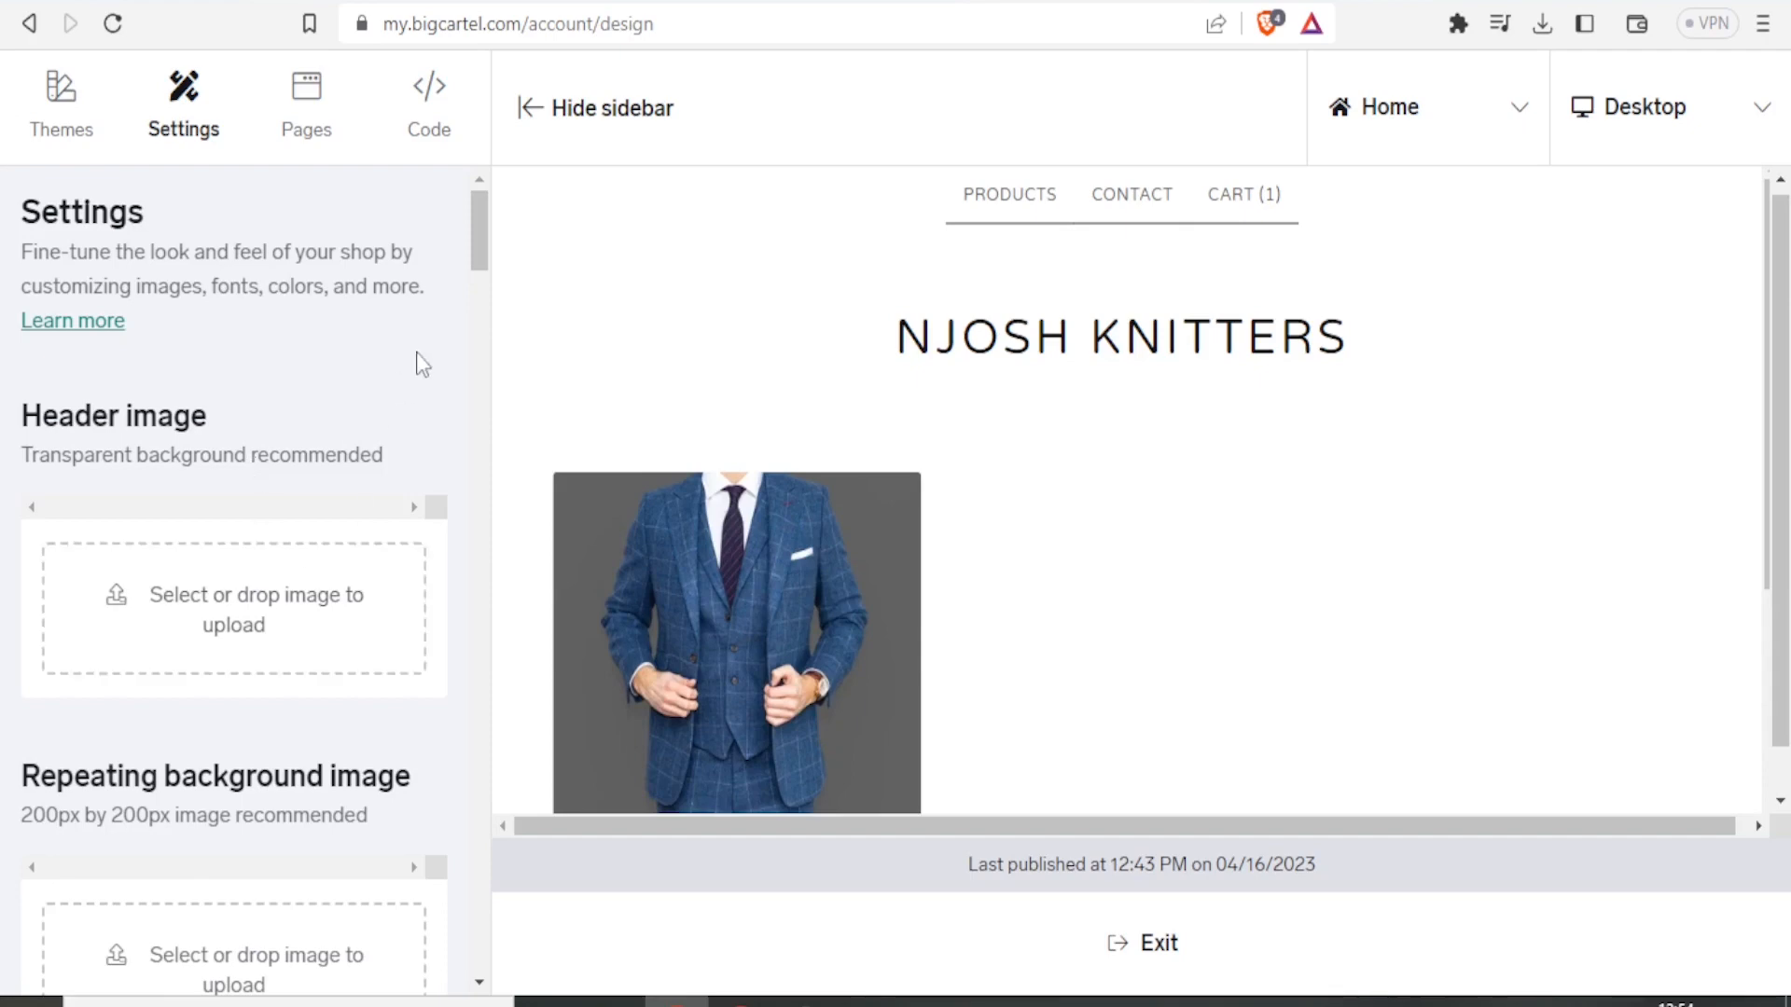
left_click_drag(479, 250, 486, 567)
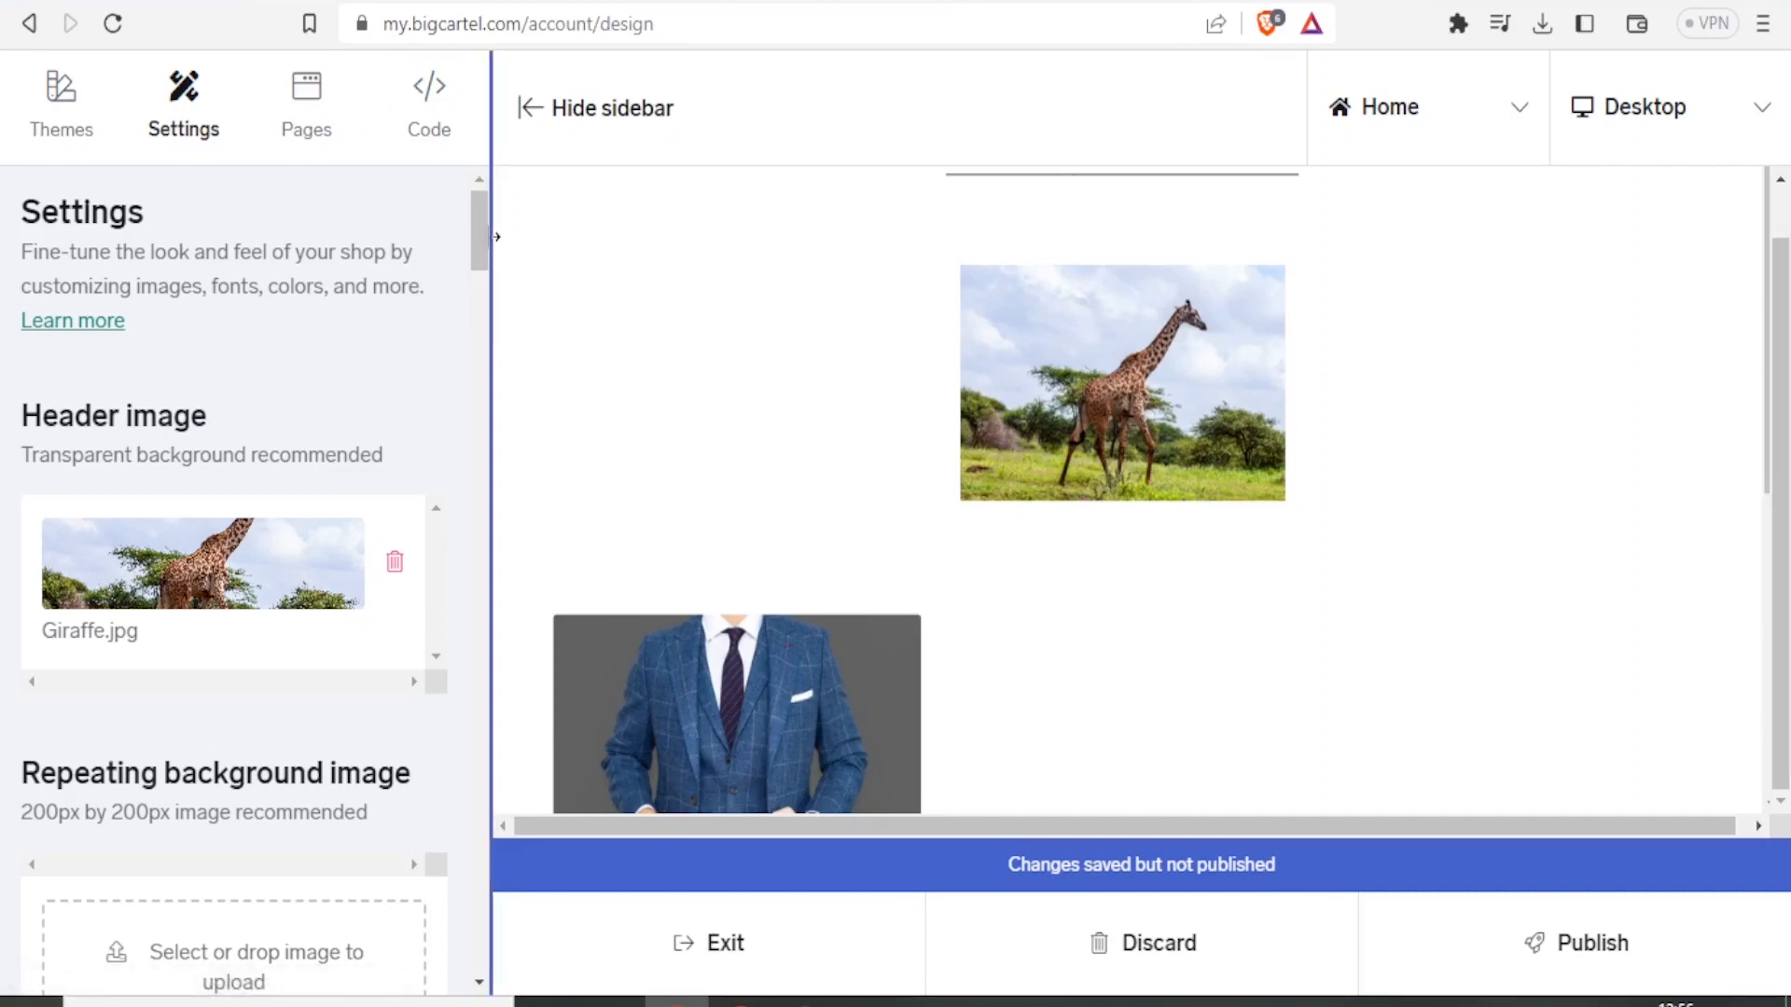
Upload the cc image from the Downloads folder as the repeating background image.
left_click_drag(474, 238, 470, 288)
left_click(245, 477)
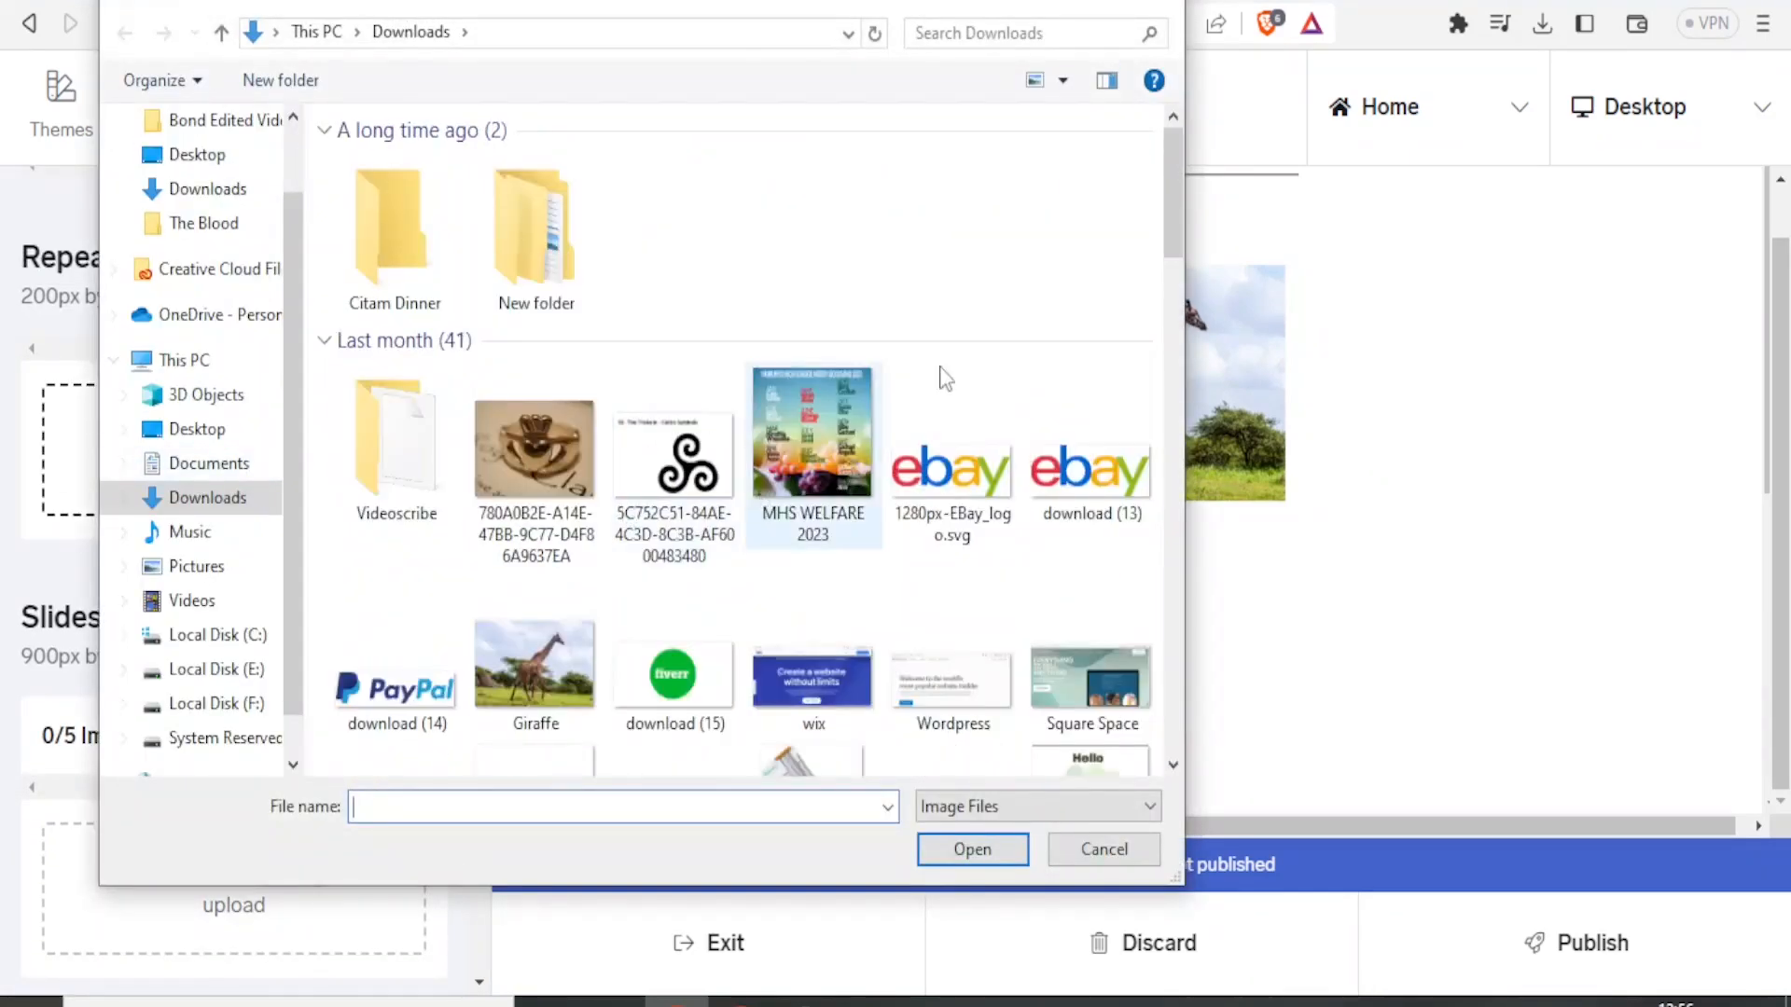
left_click_drag(1177, 222, 1171, 333)
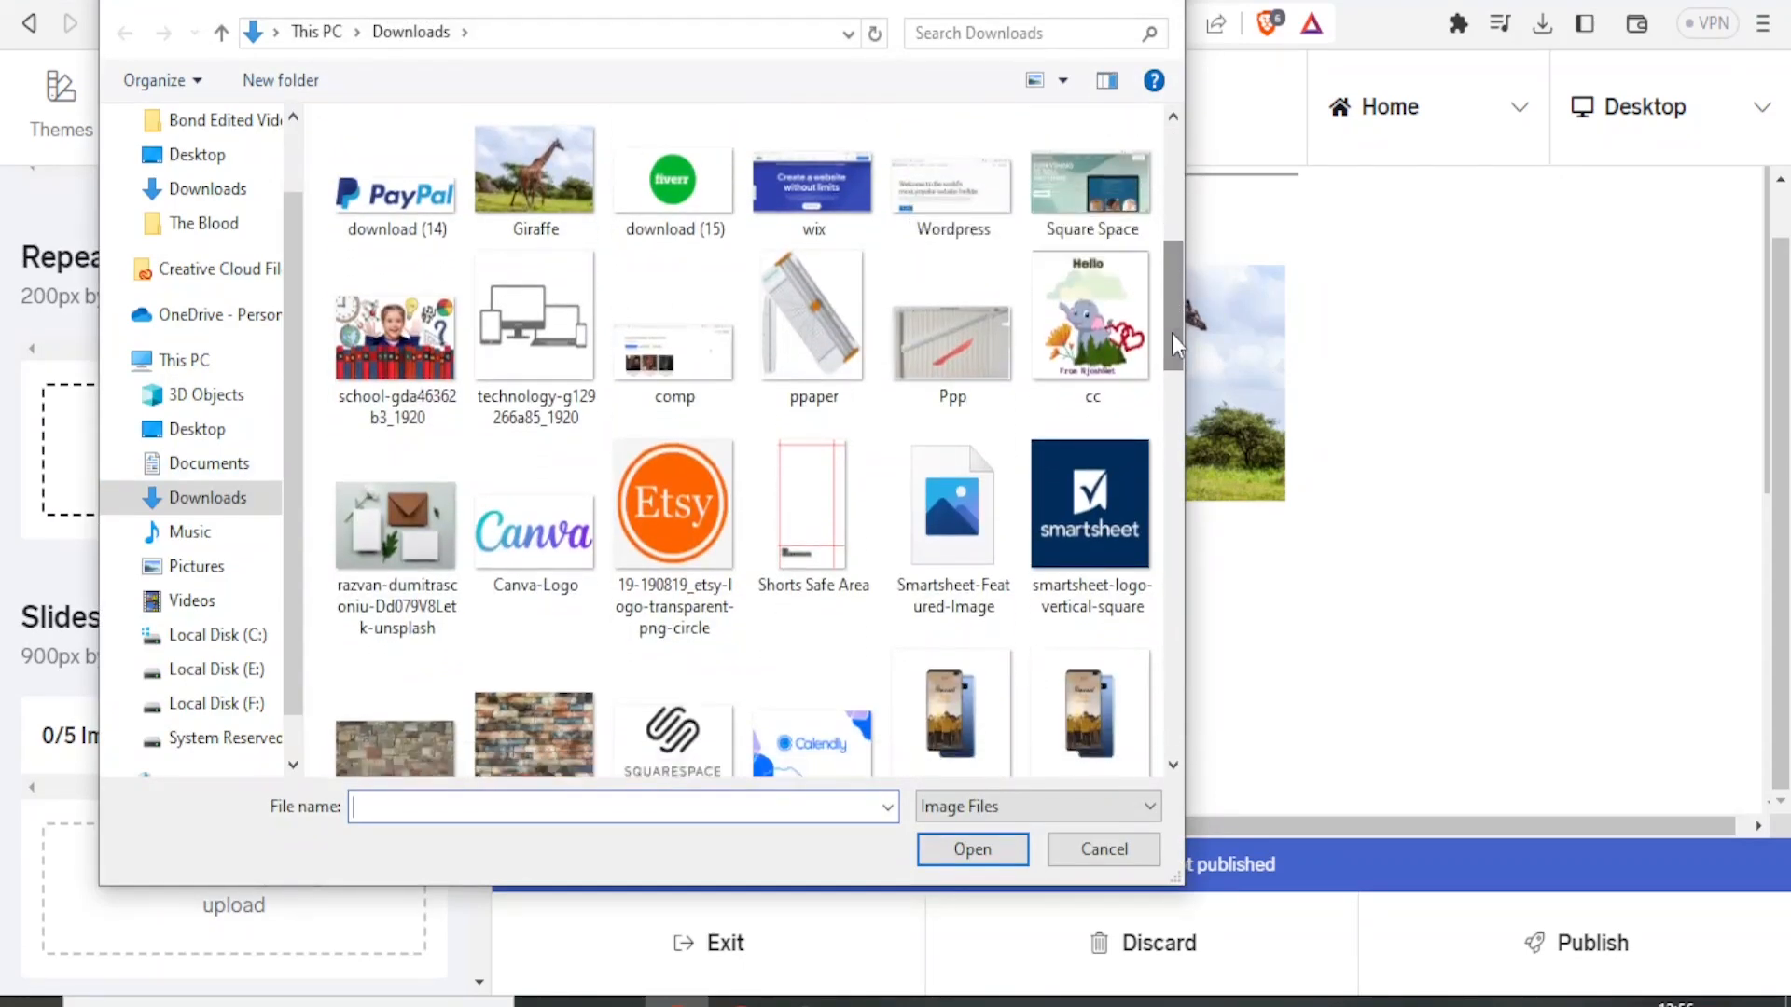
left_click(1089, 334)
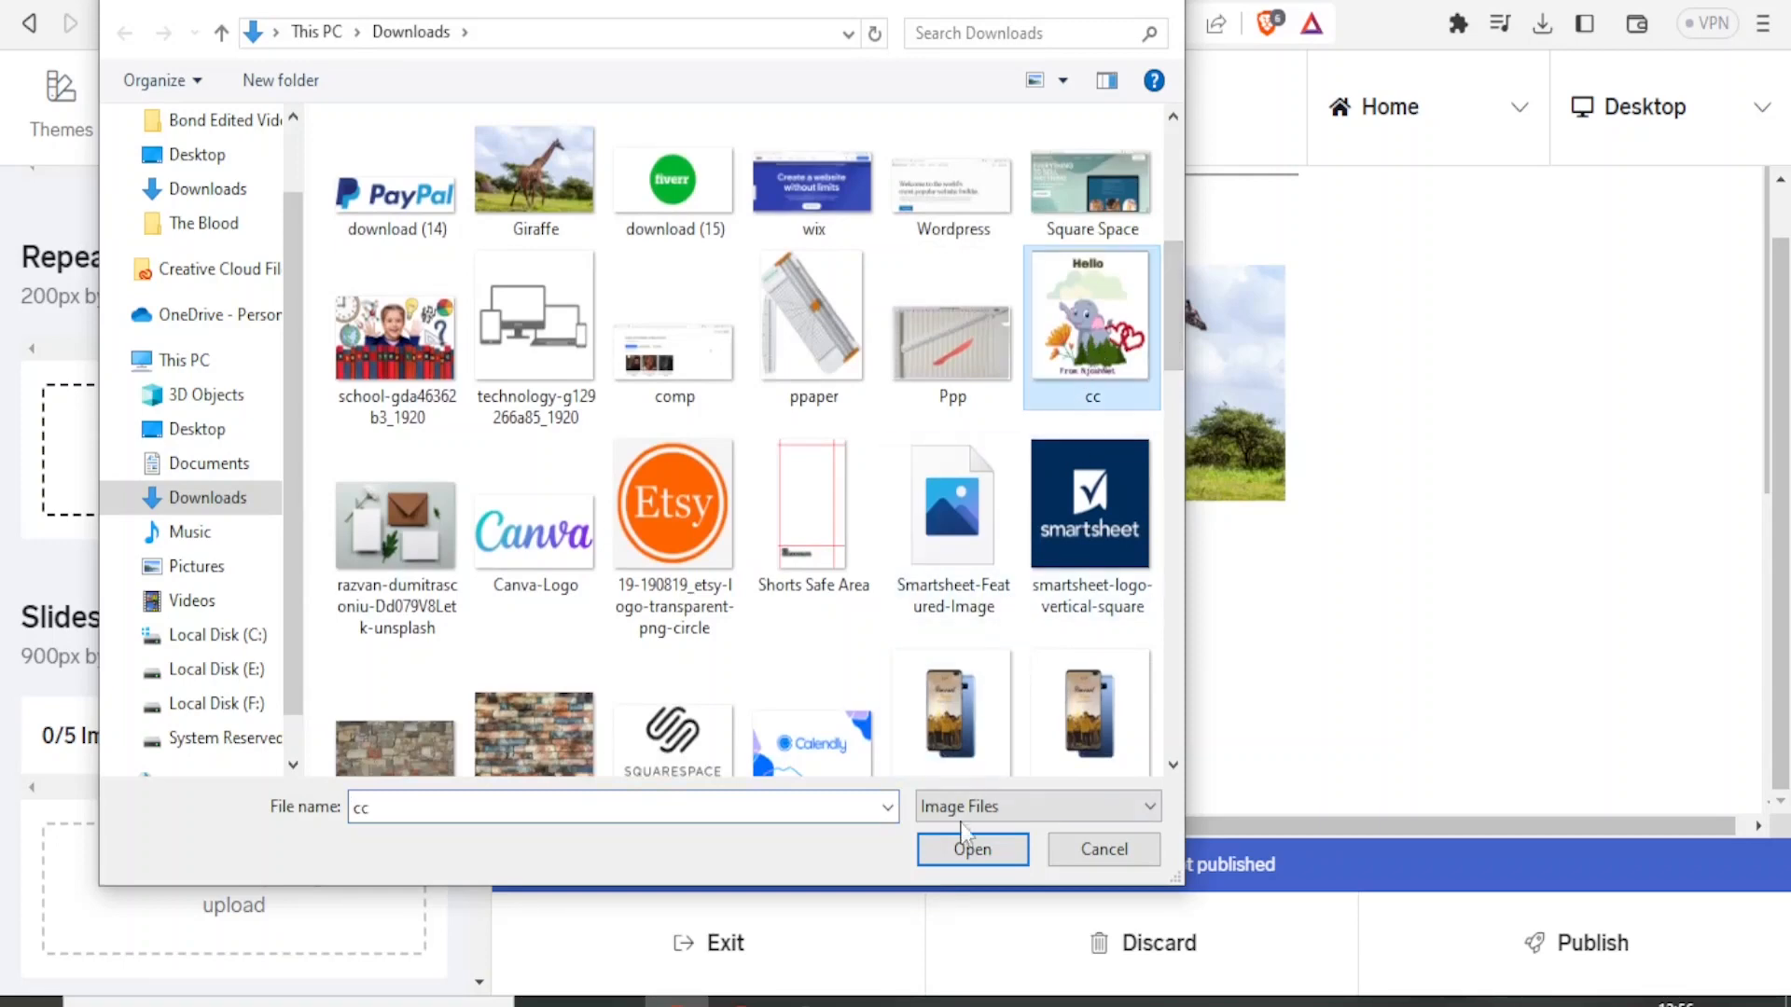
left_click(961, 850)
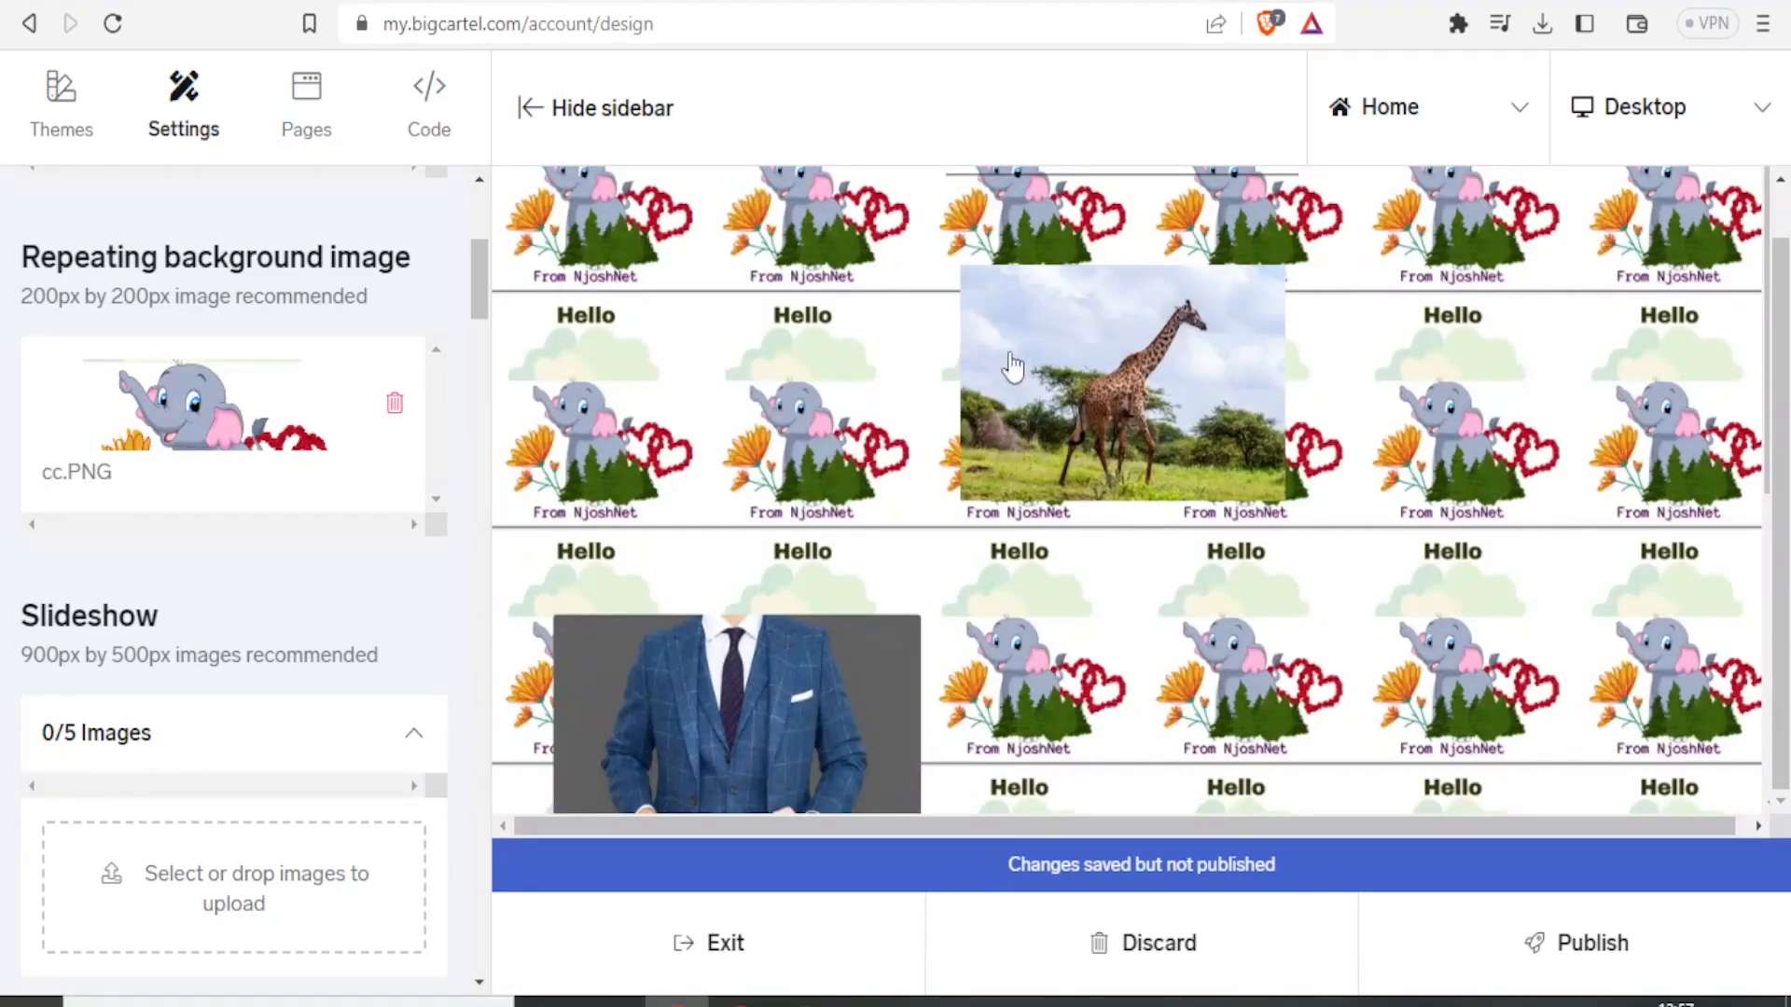
Publish the shop design changes and acknowledge the confirmation.
left_click_drag(1777, 410, 1764, 488)
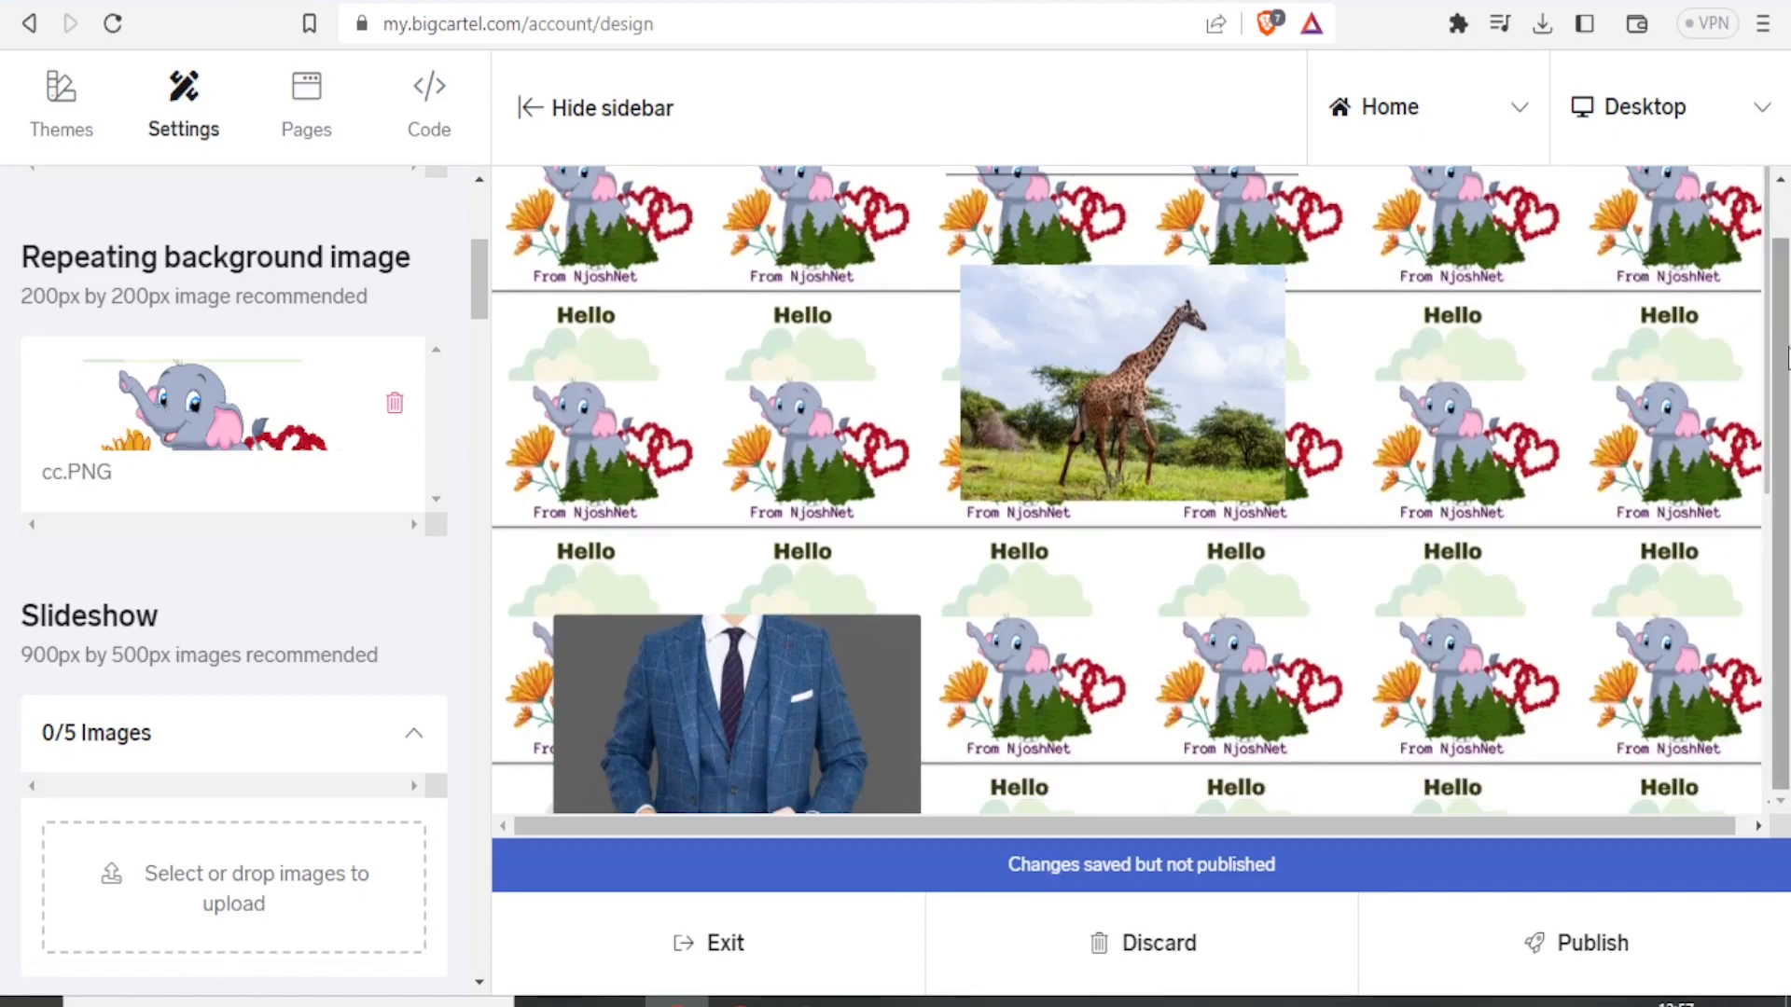
scroll(1786, 359, "up", 1)
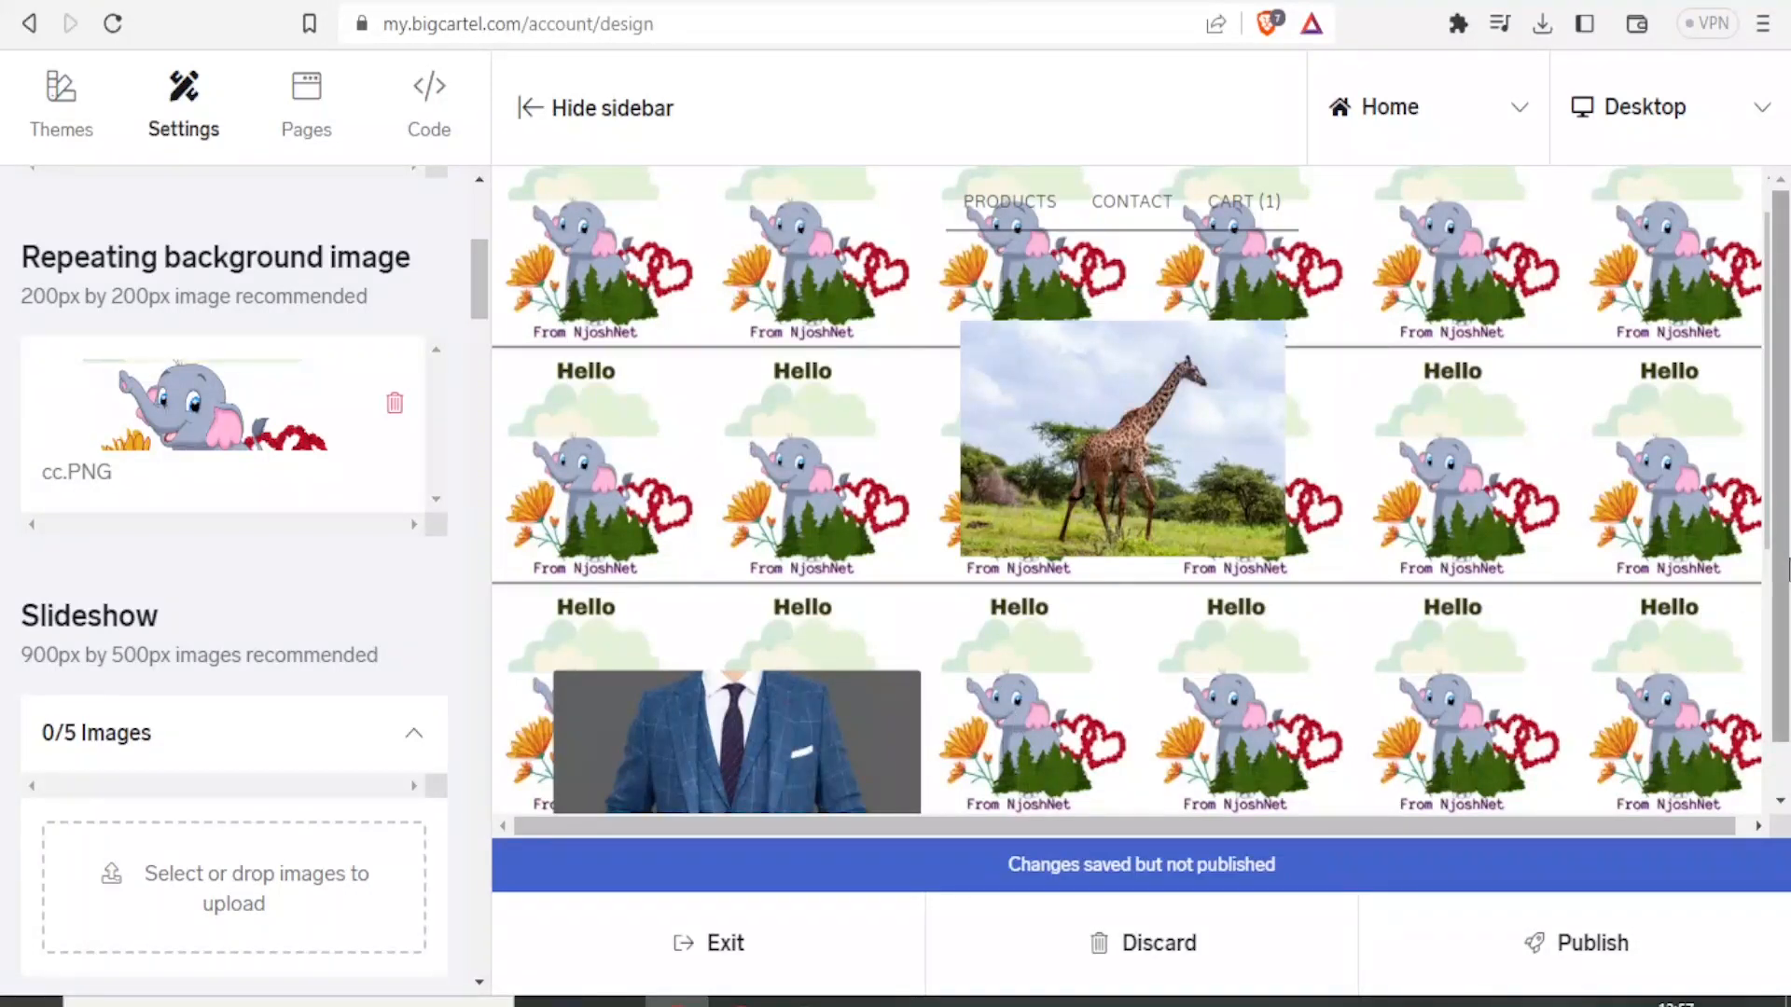
scroll(1766, 652, "down", 1)
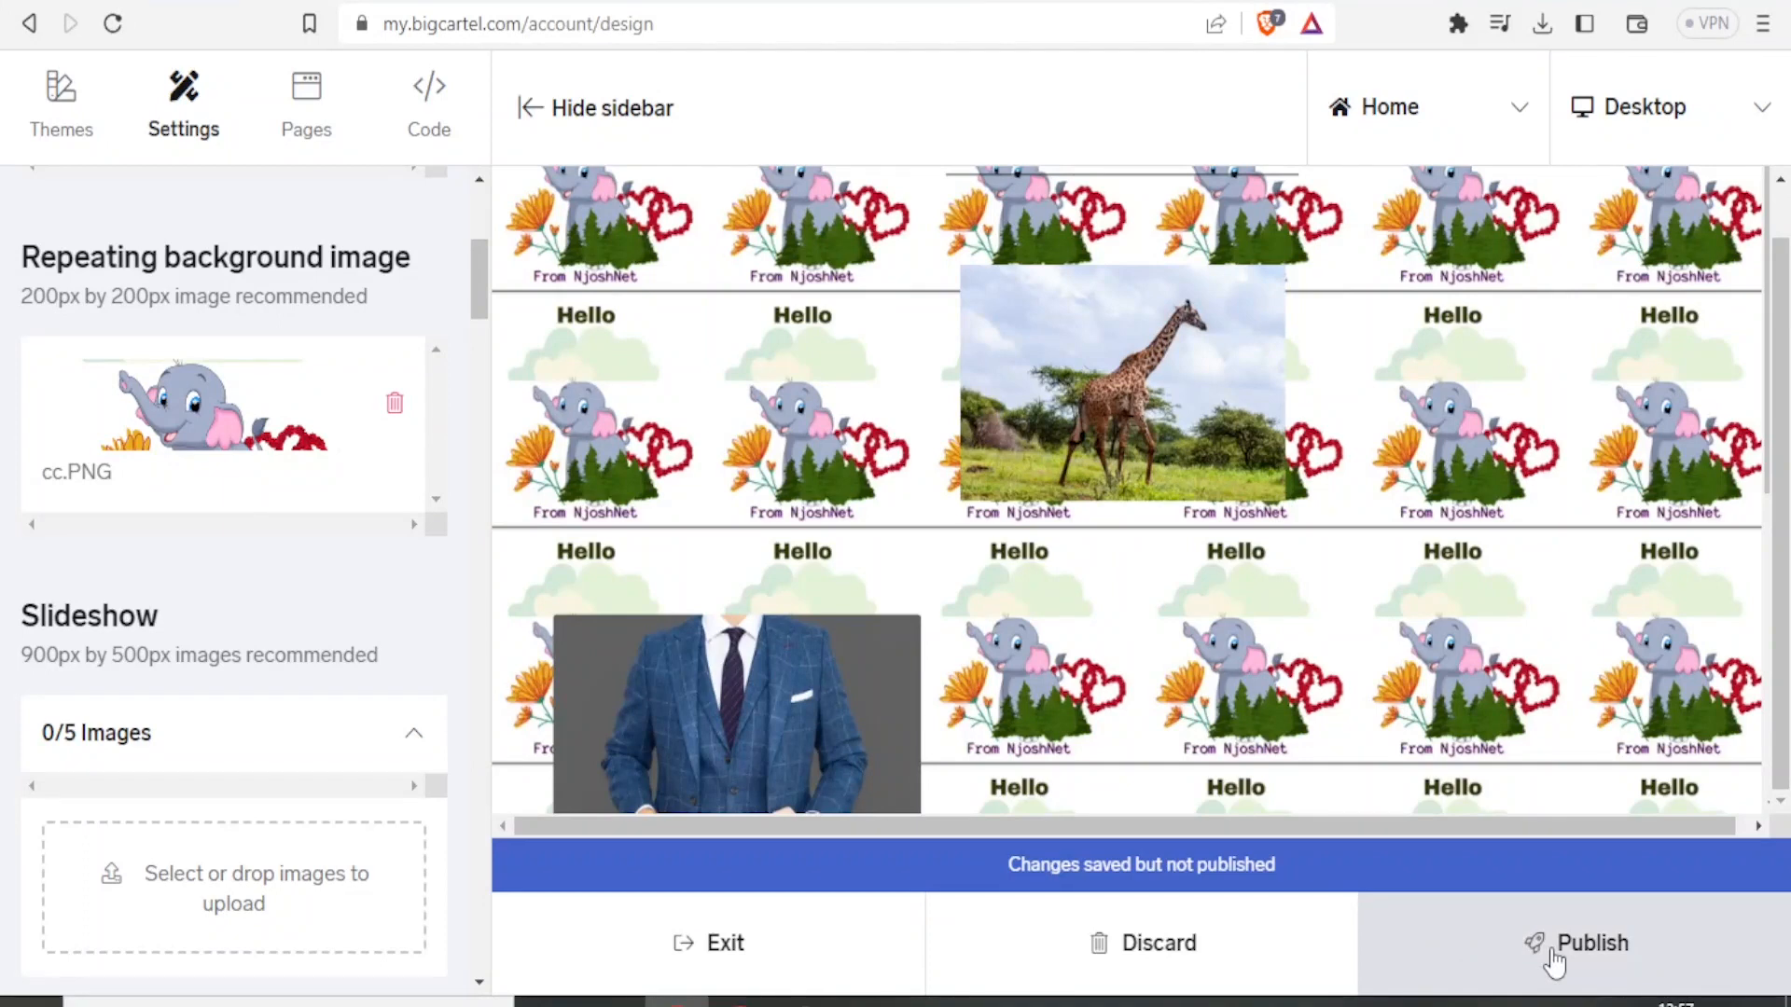
left_click(324, 136)
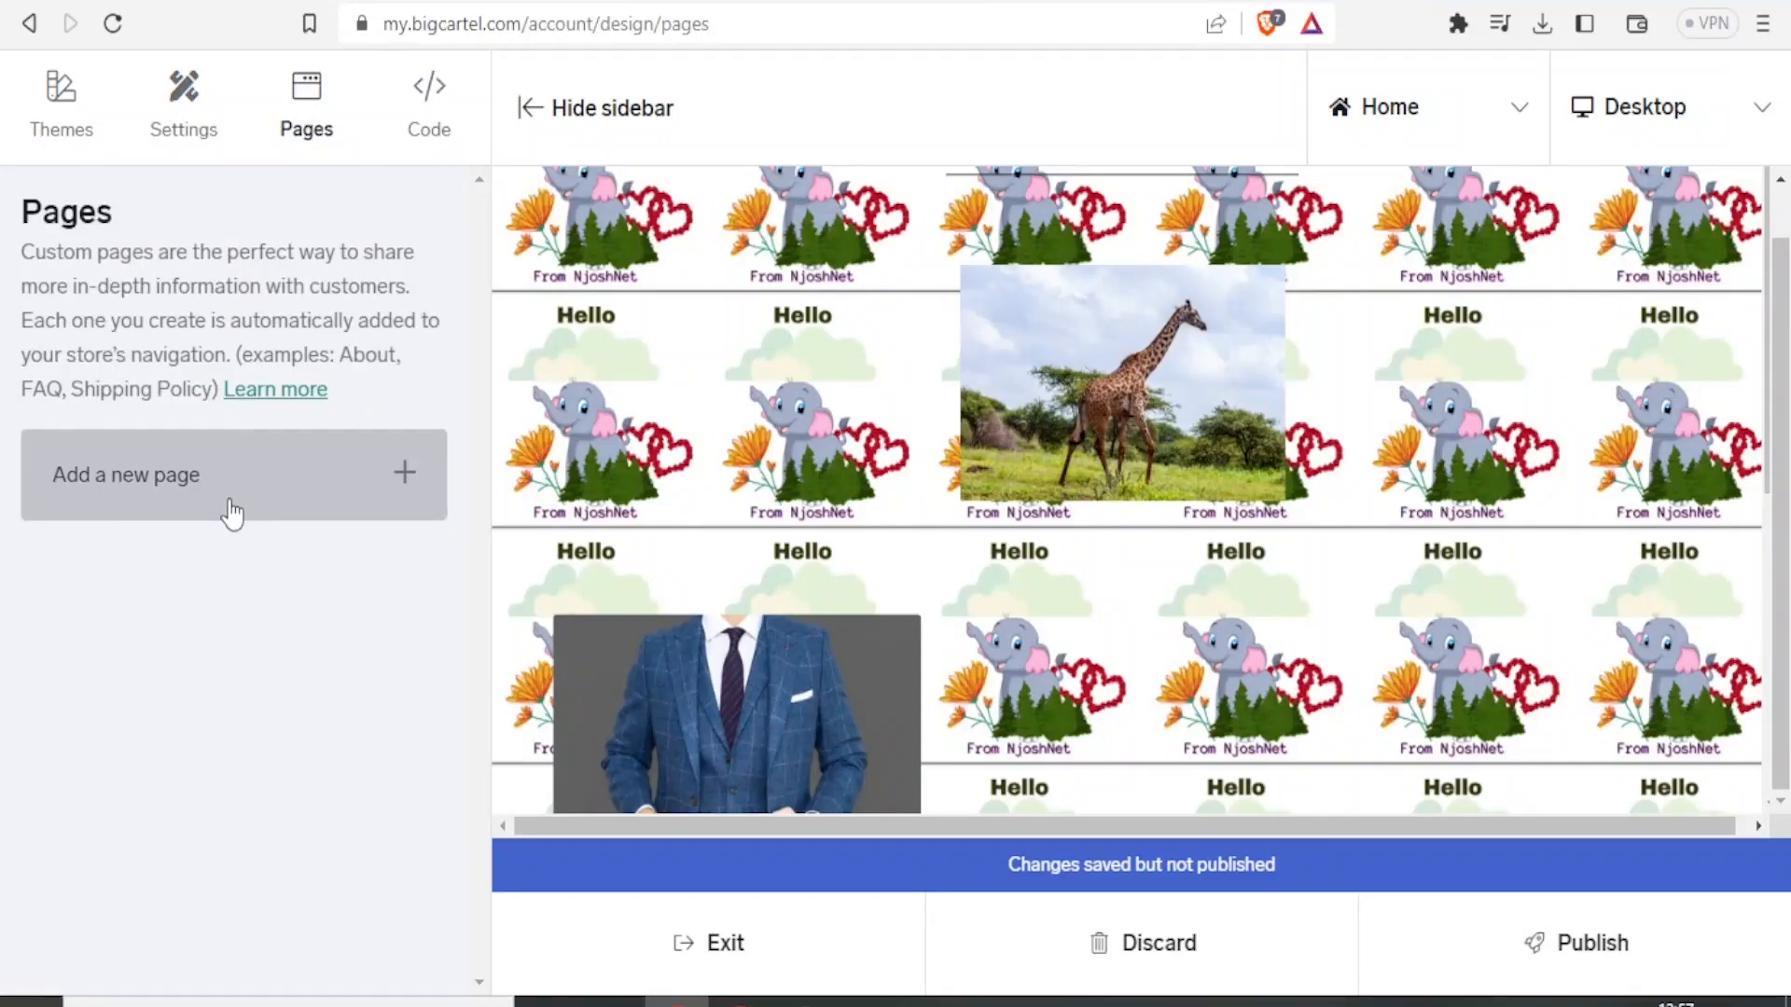
left_click(1595, 951)
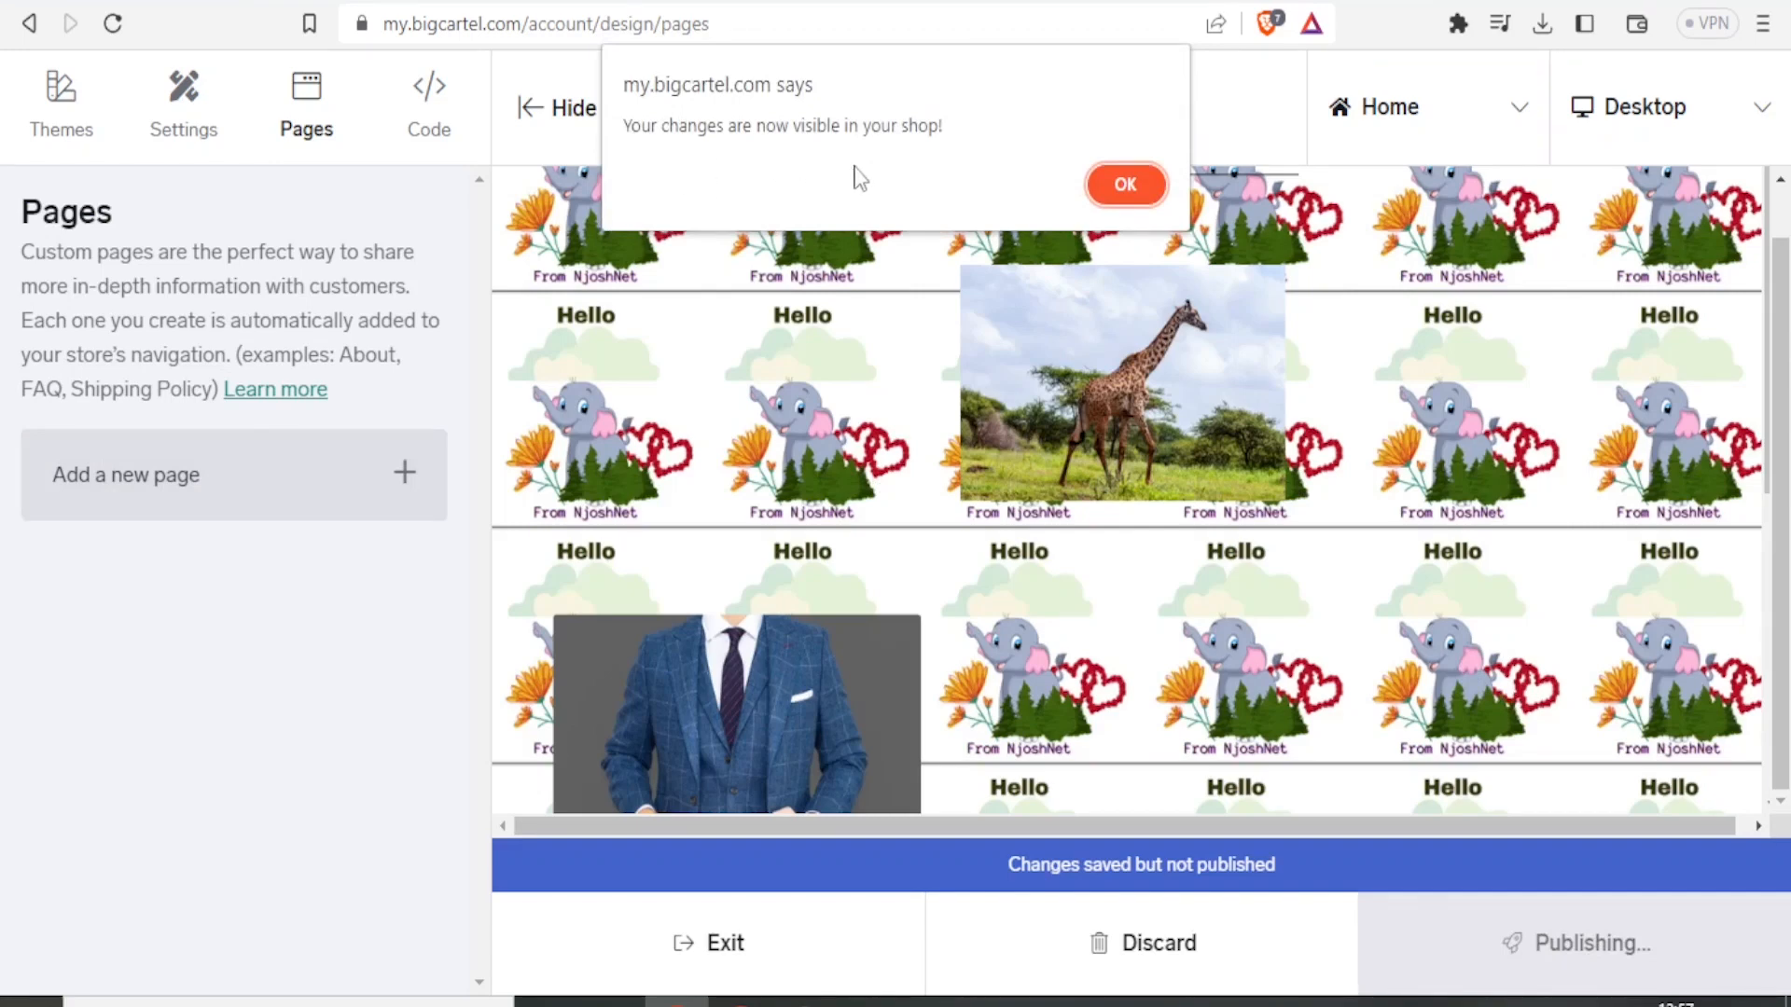
left_click(1115, 185)
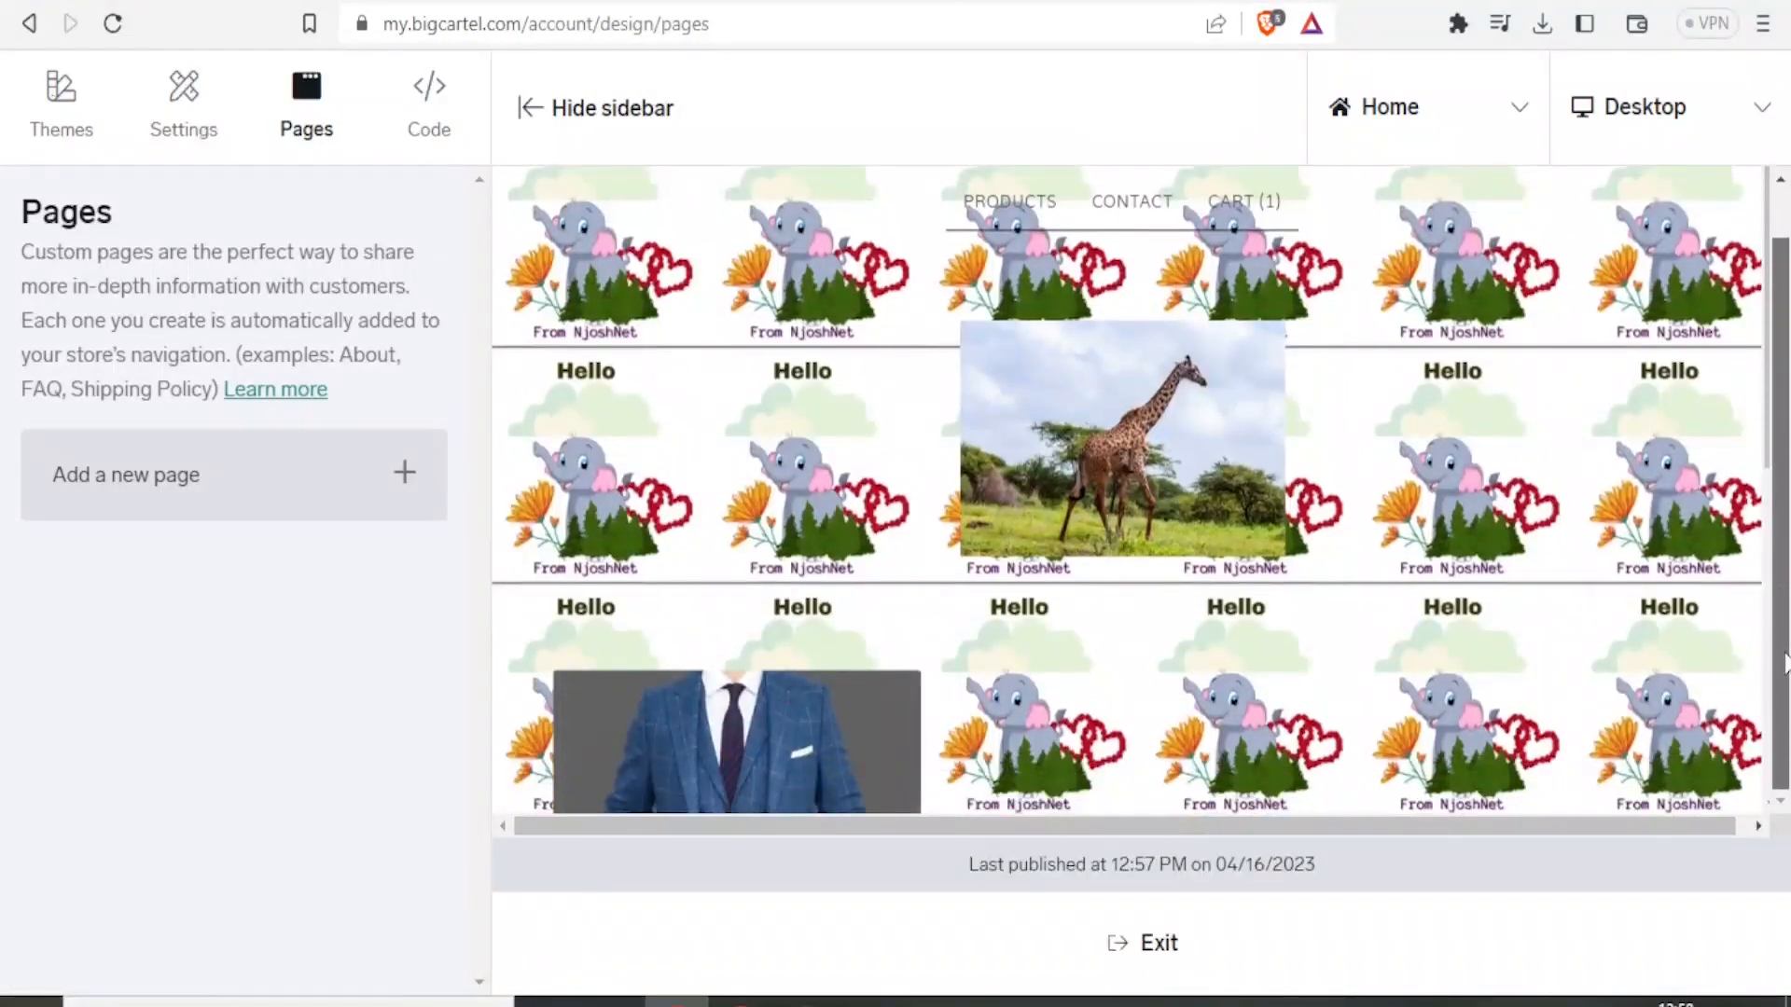
Go to the products list and open the Men Official suits product for editing.
left_click_drag(1784, 664, 1774, 371)
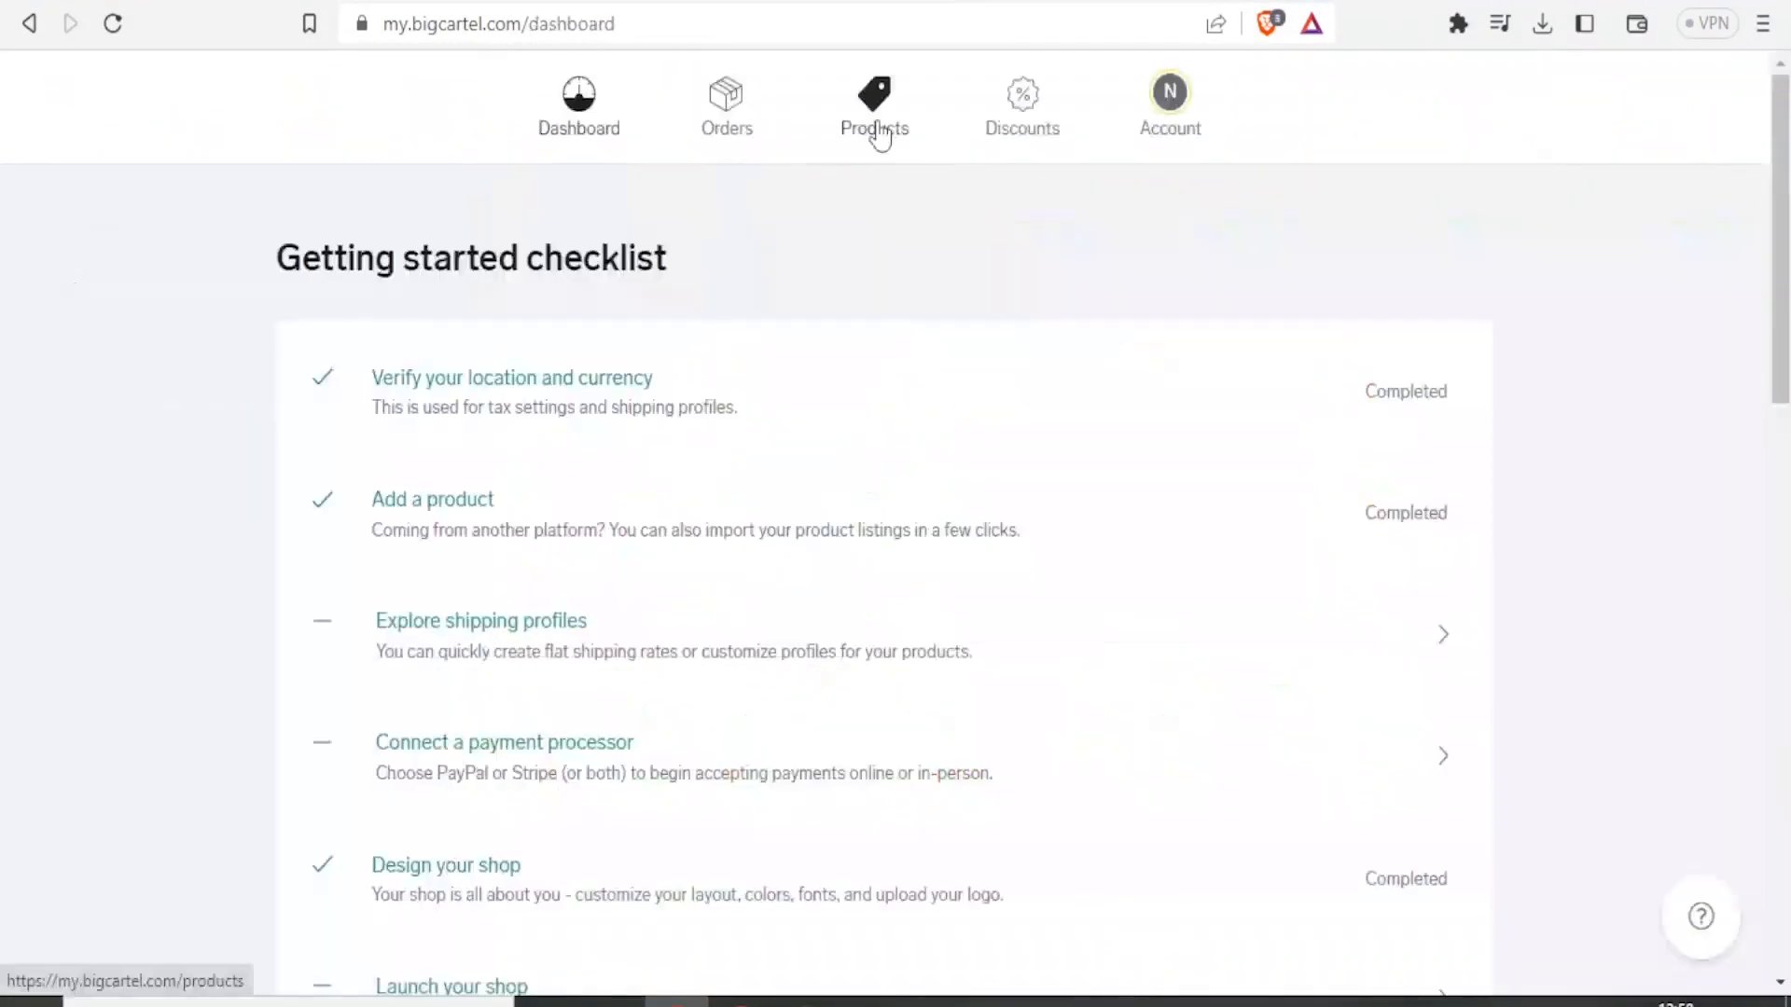
left_click(875, 130)
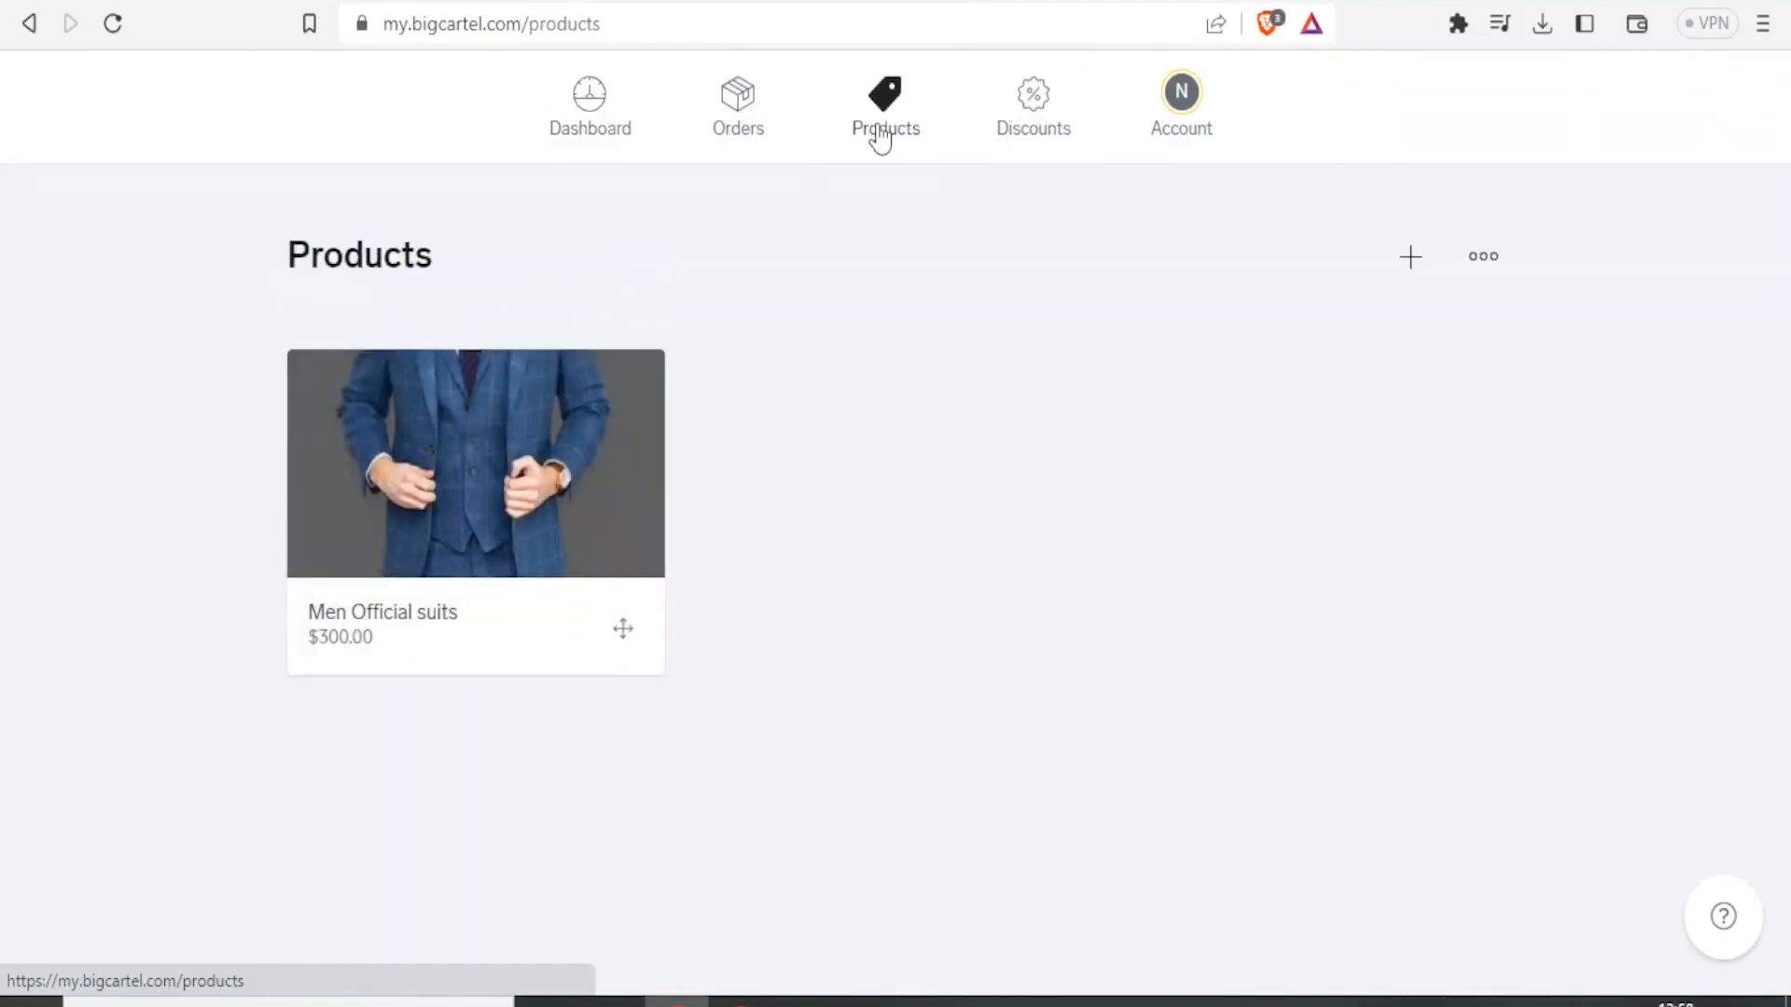
left_click(512, 453)
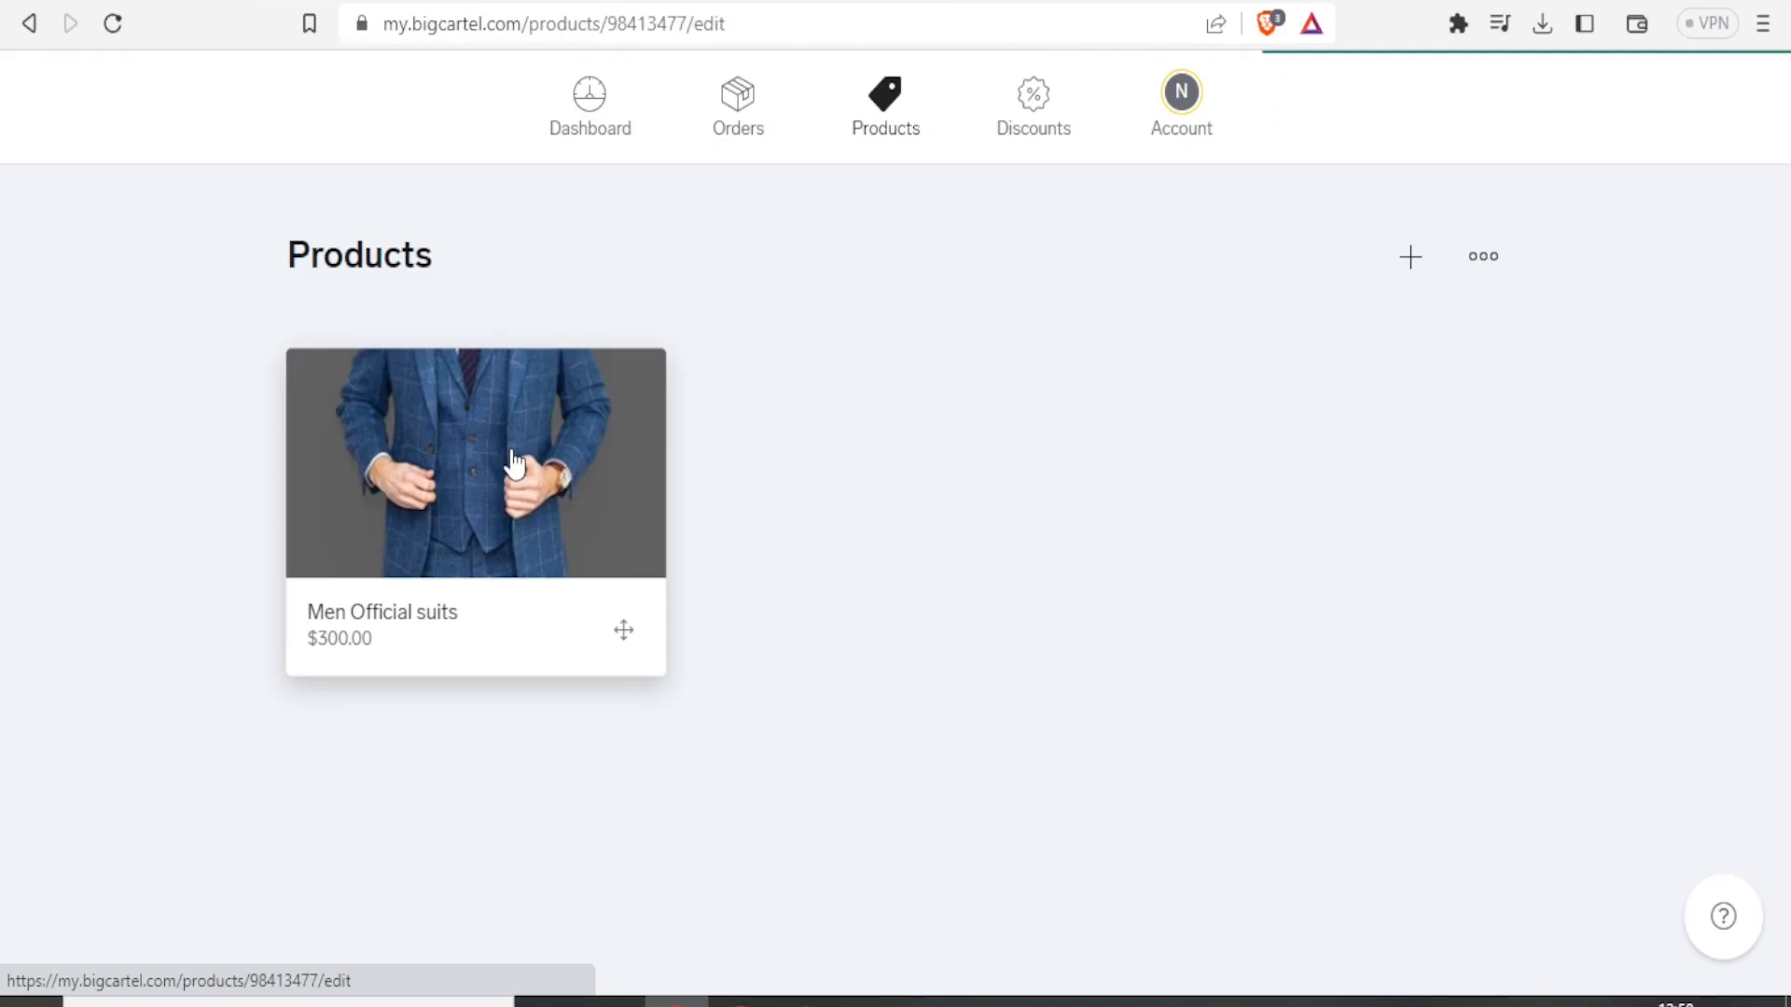